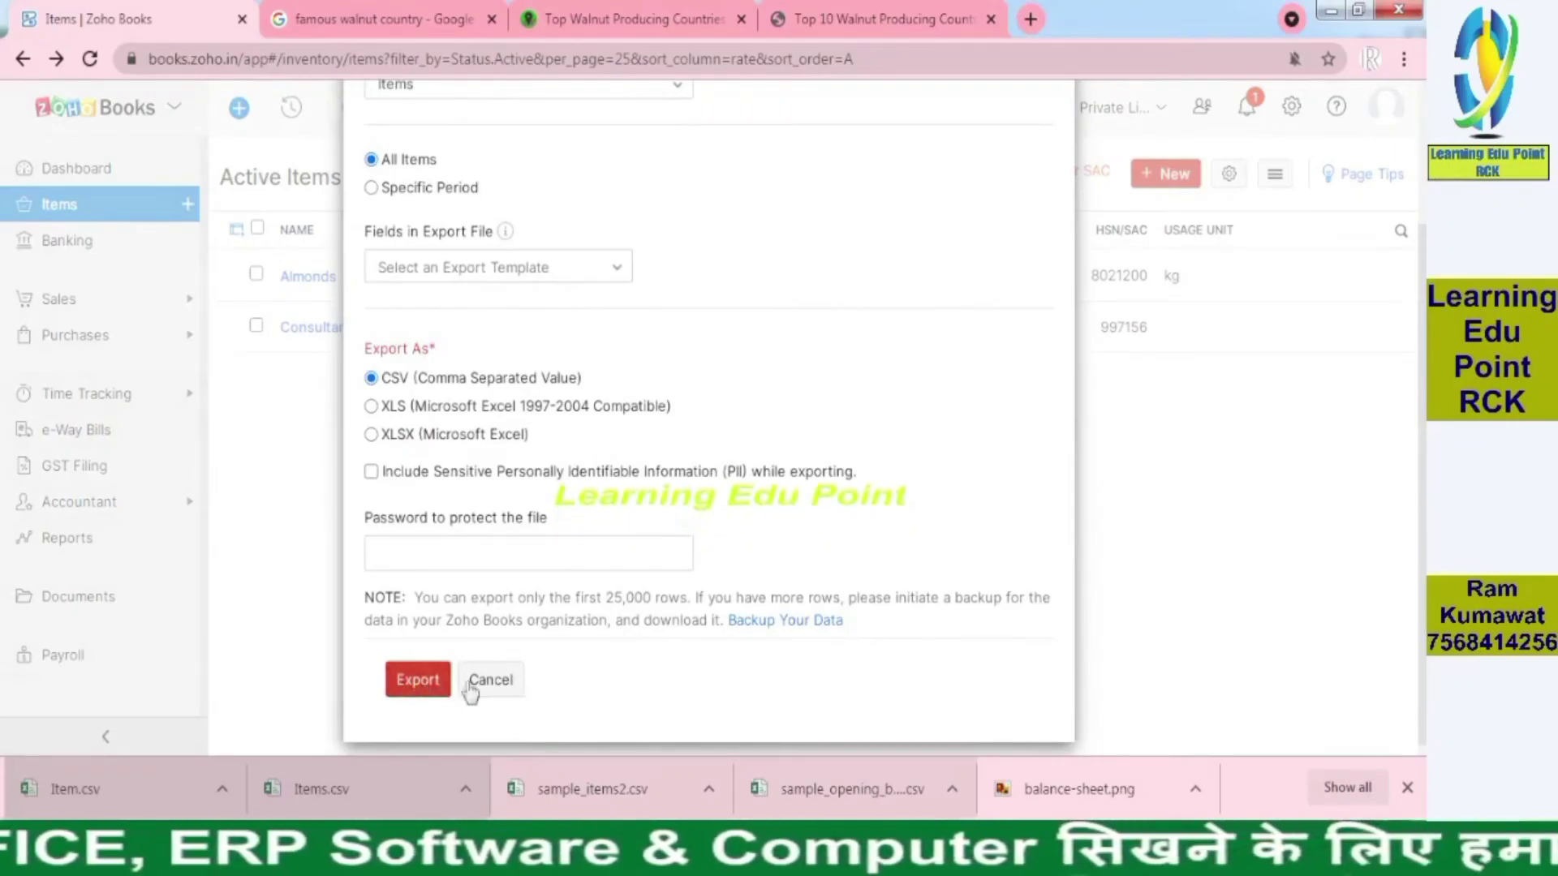
Step: Export all items as a CSV file and switch to the Item.csv workbook in Excel
click(435, 690)
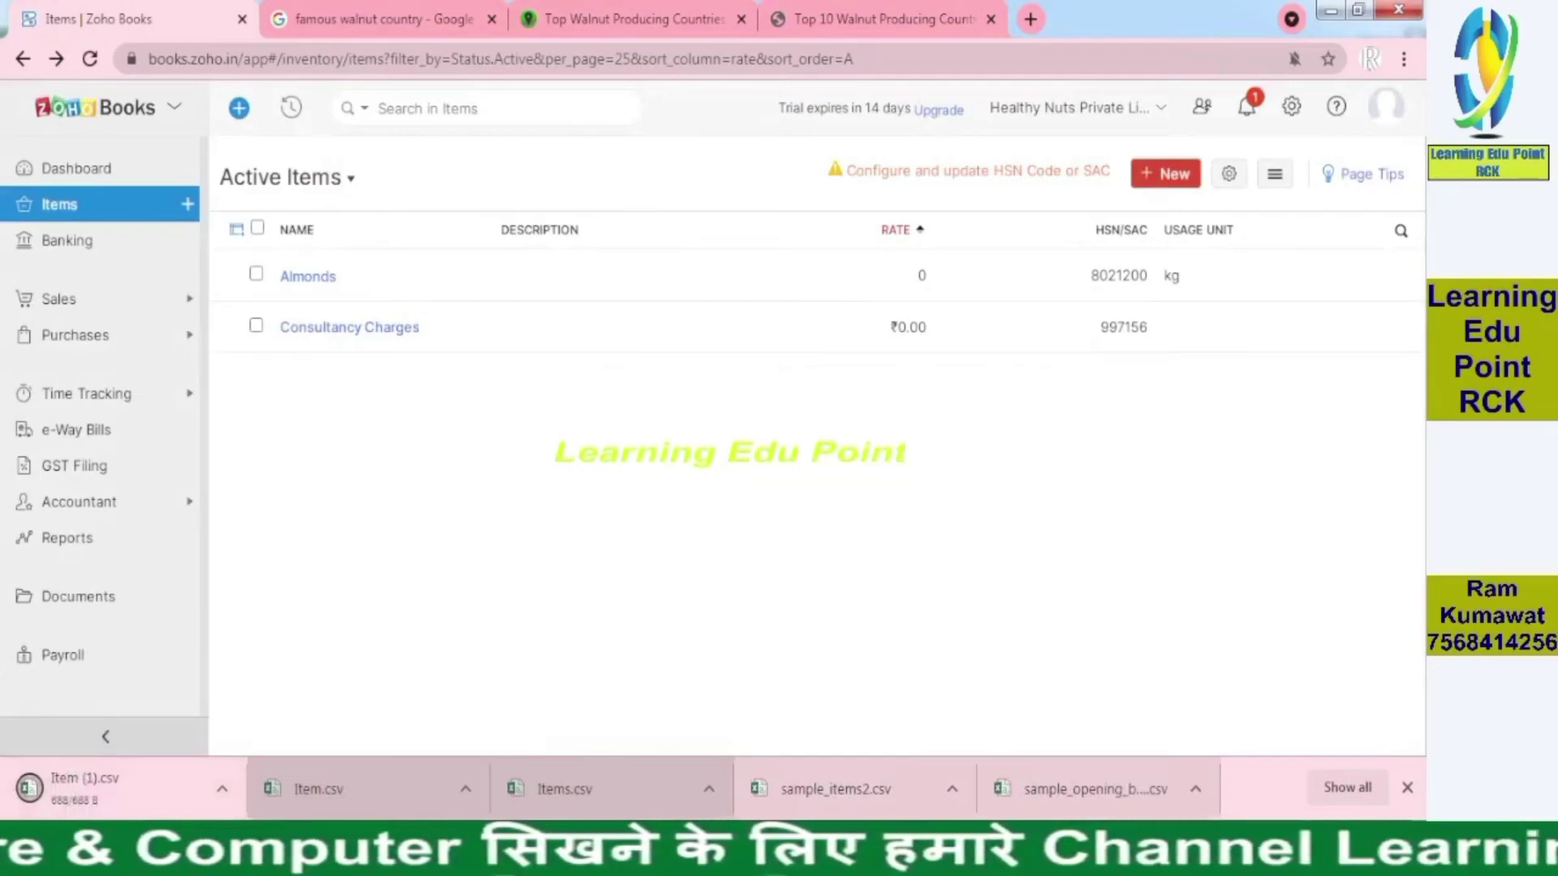
click(805, 848)
click(1063, 726)
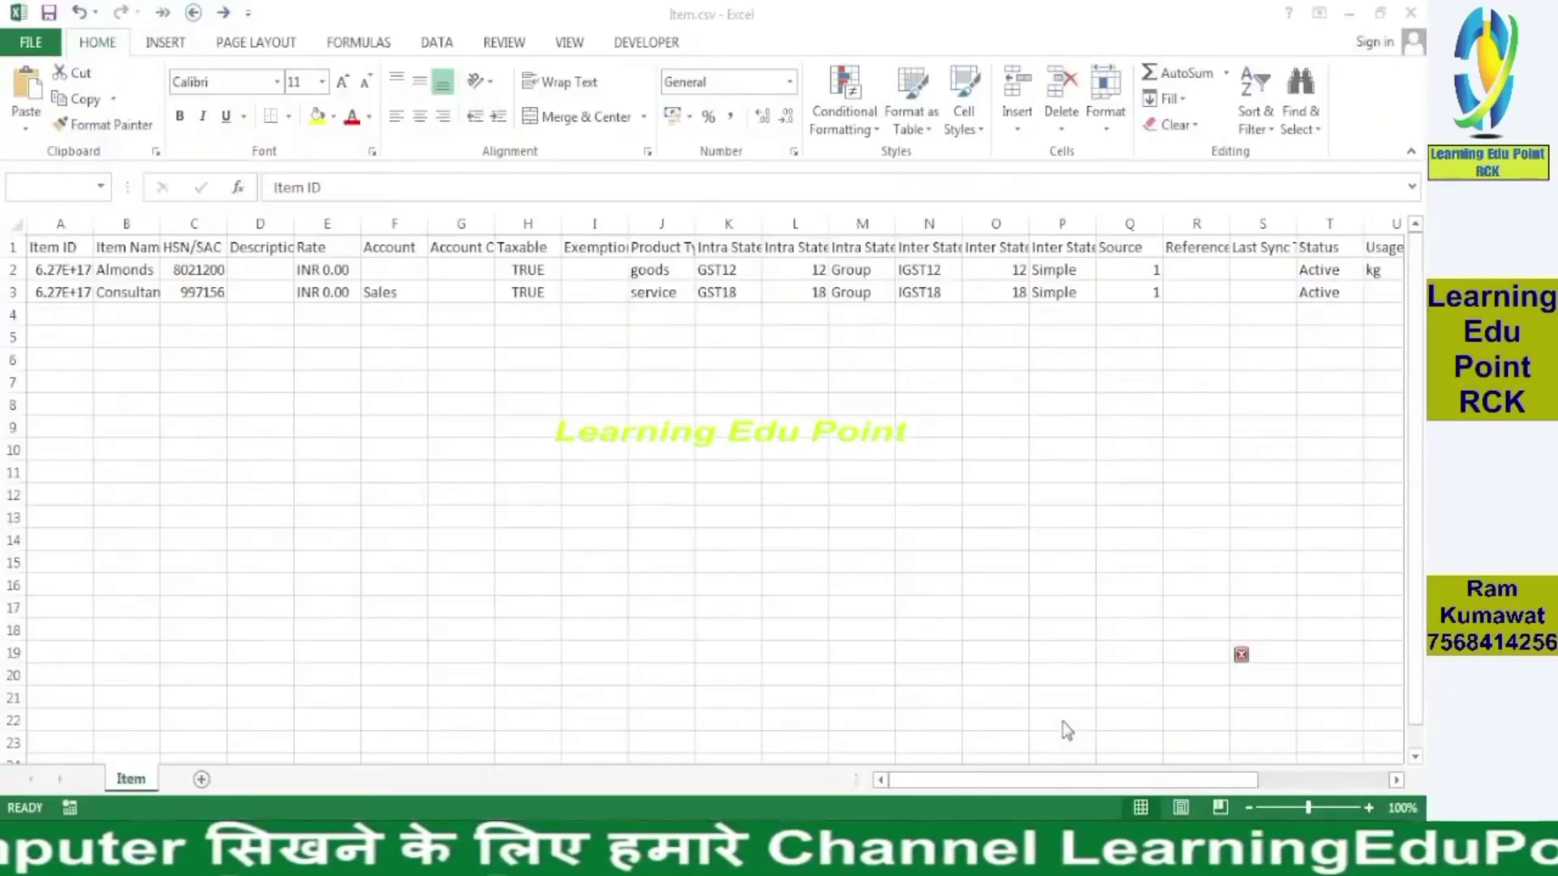
Step: Copy the INR 0.00 rate from the Almonds row of Item.csv
click(138, 292)
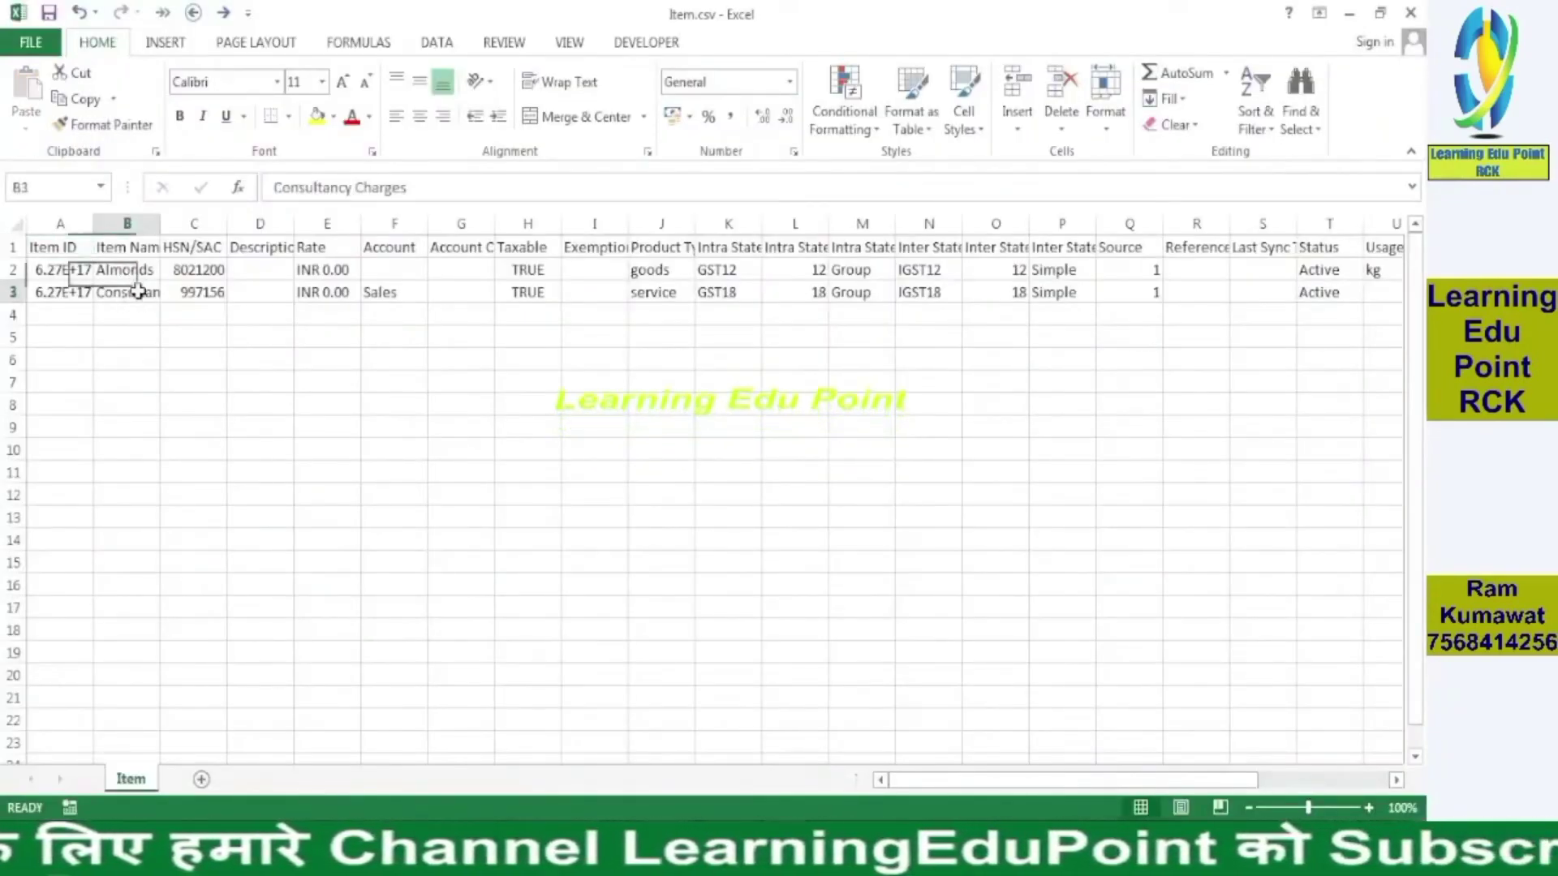
click(197, 275)
click(302, 271)
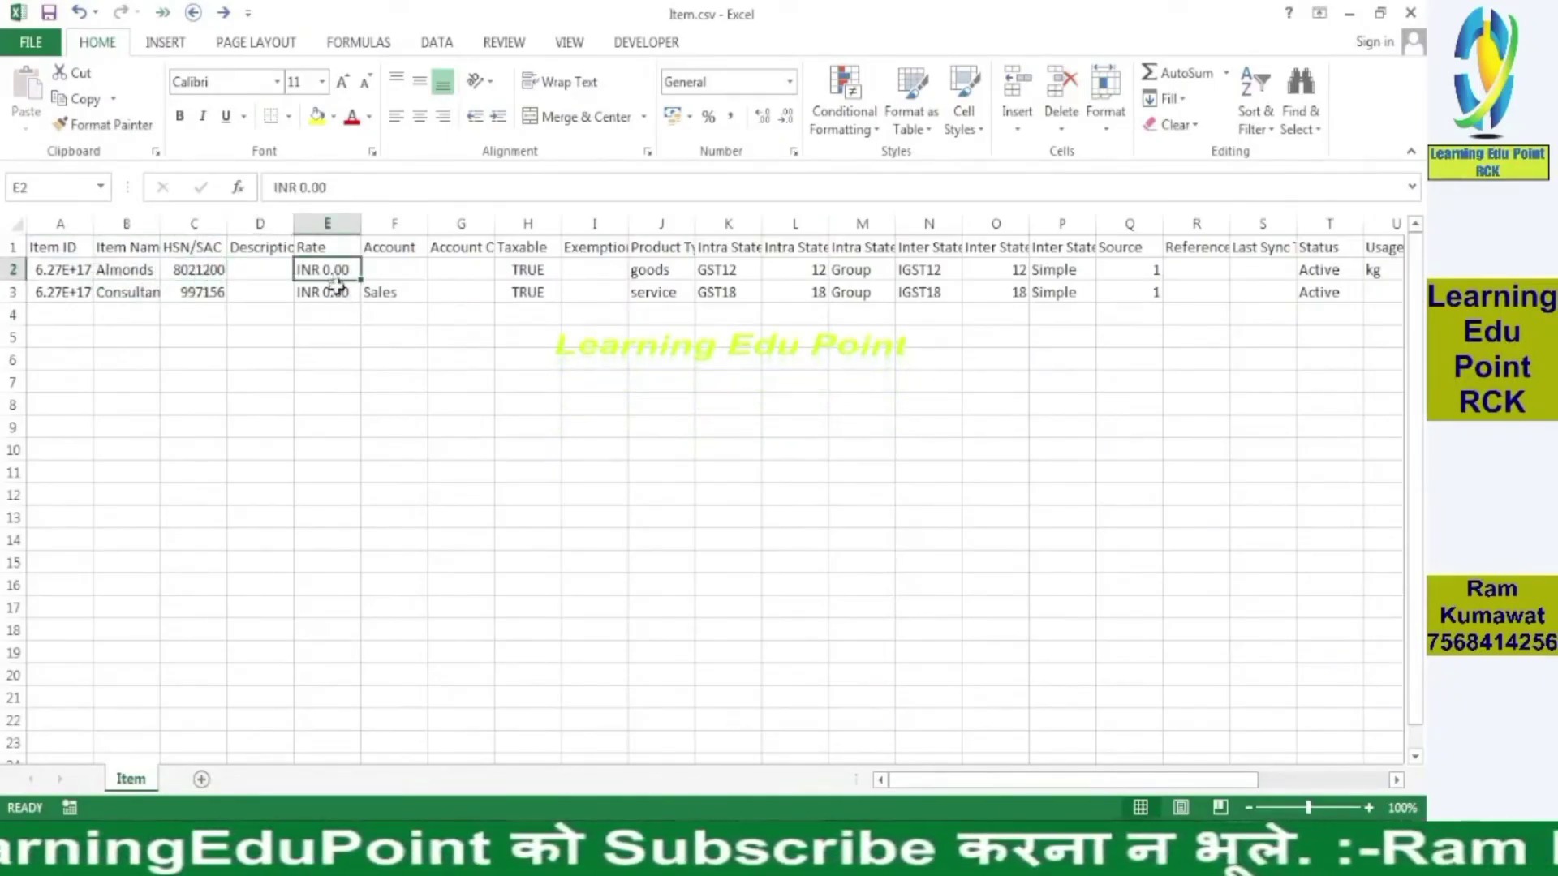
key(ctrl+c)
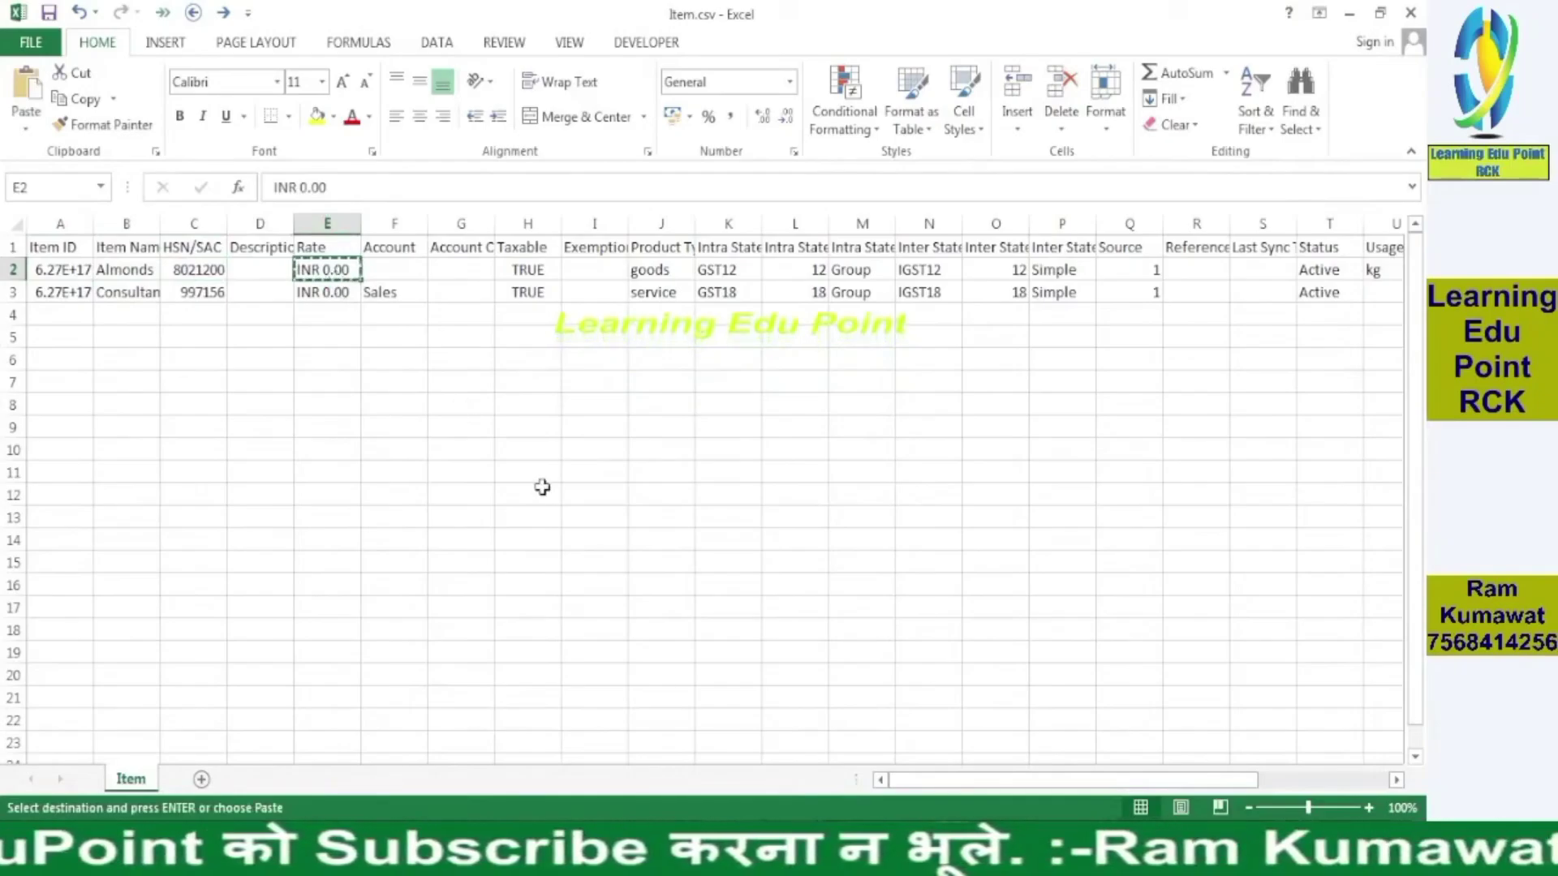
Step: In sample_items2.csv, fill the Rate column for all item rows with the copied INR 0.00 value
click(804, 847)
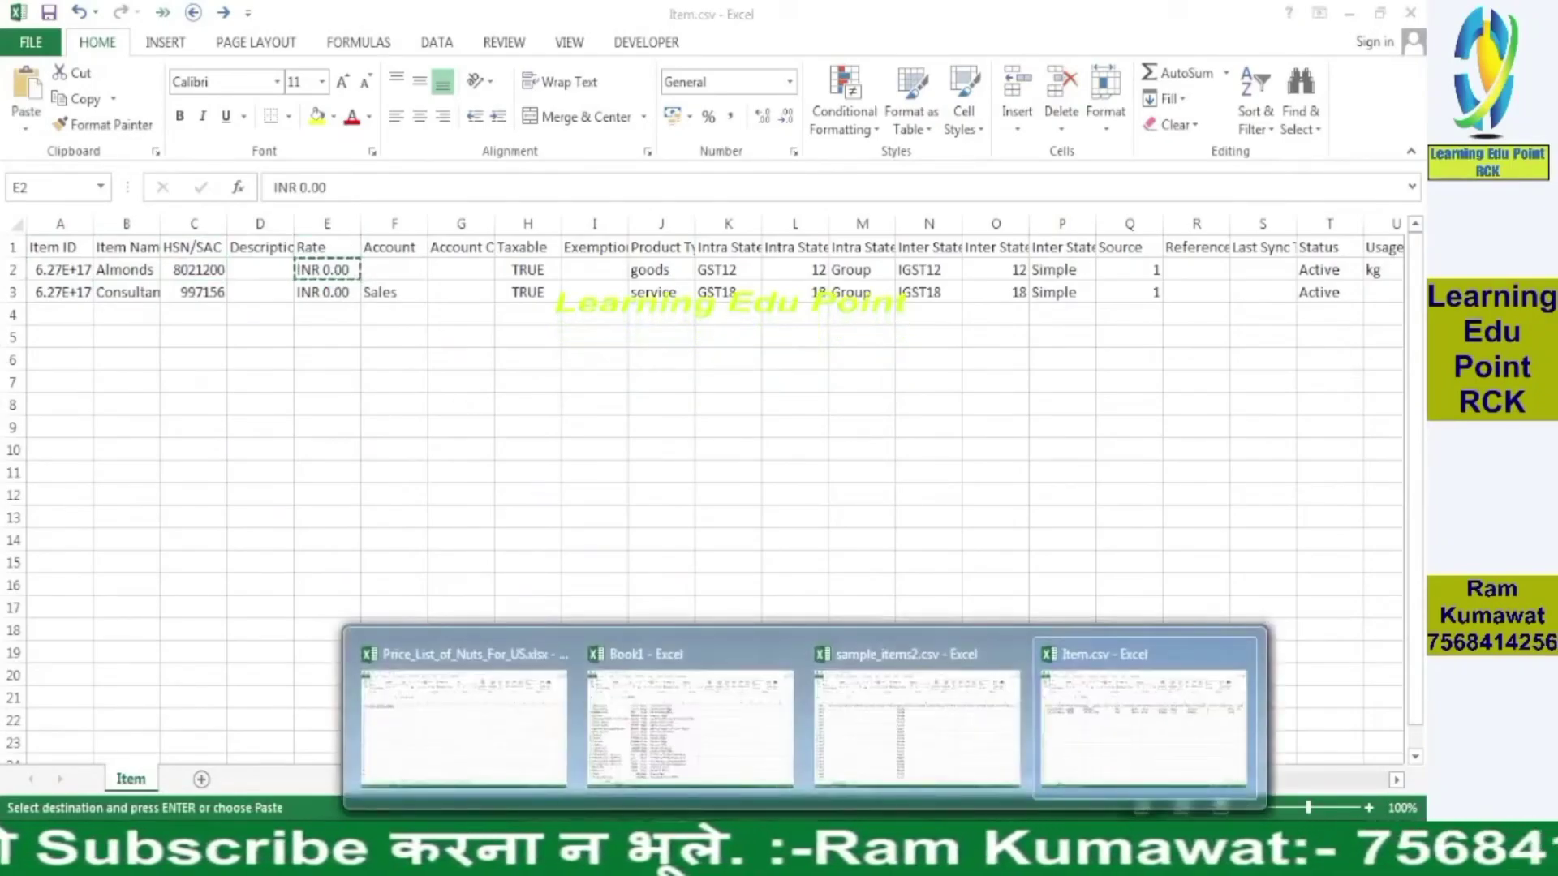
click(917, 700)
key(ctrl+Left)
key(ctrl+Left)
key(ctrl+Left)
key(ctrl+Left)
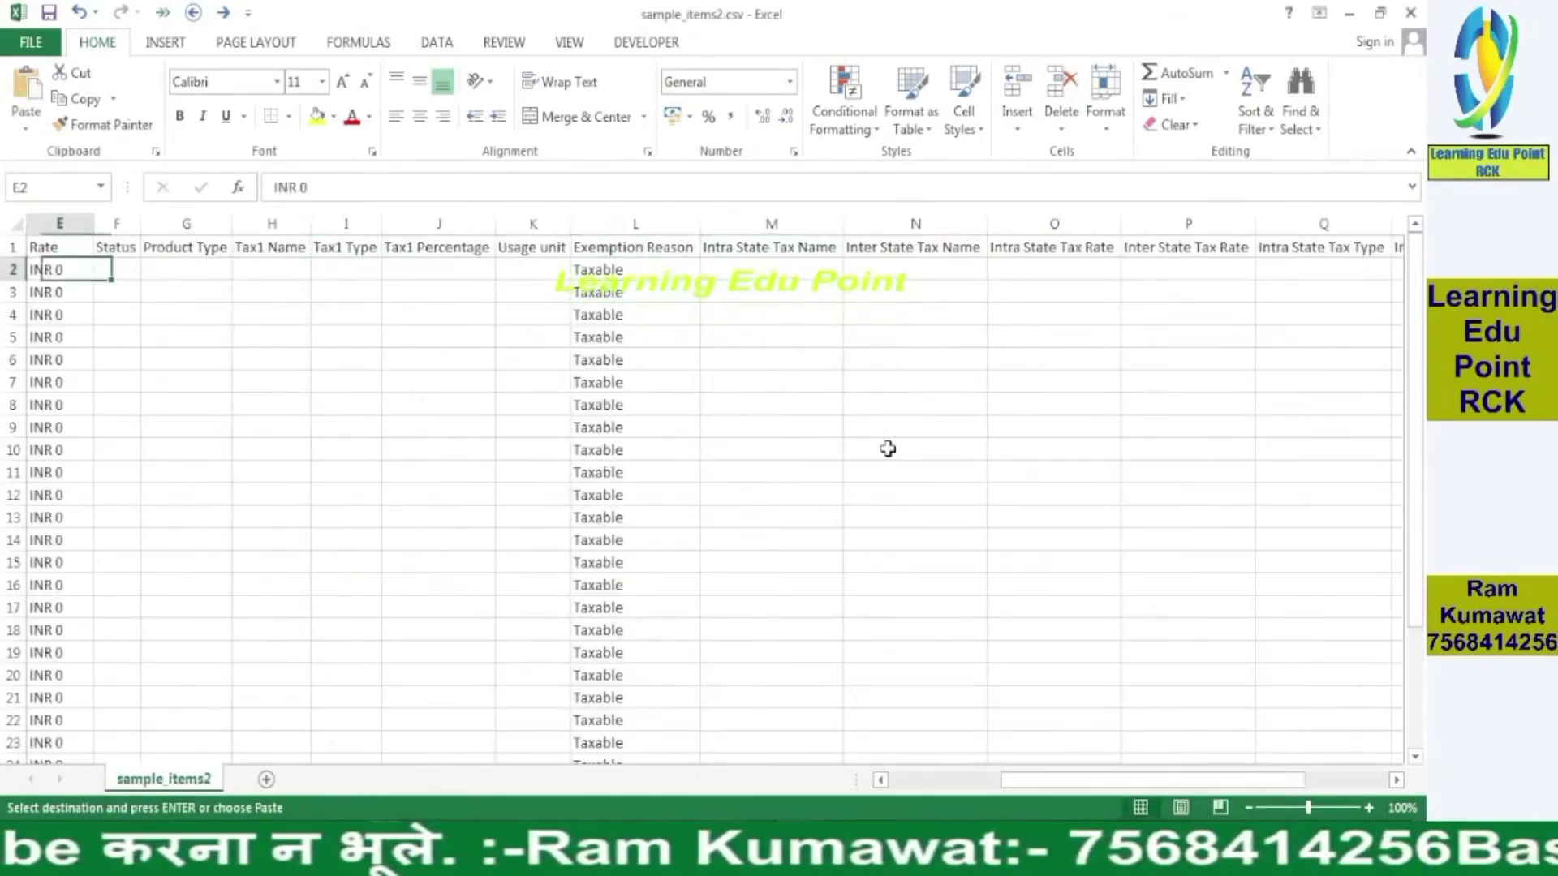
key(Right)
key(Right)
key(Right)
key(Right)
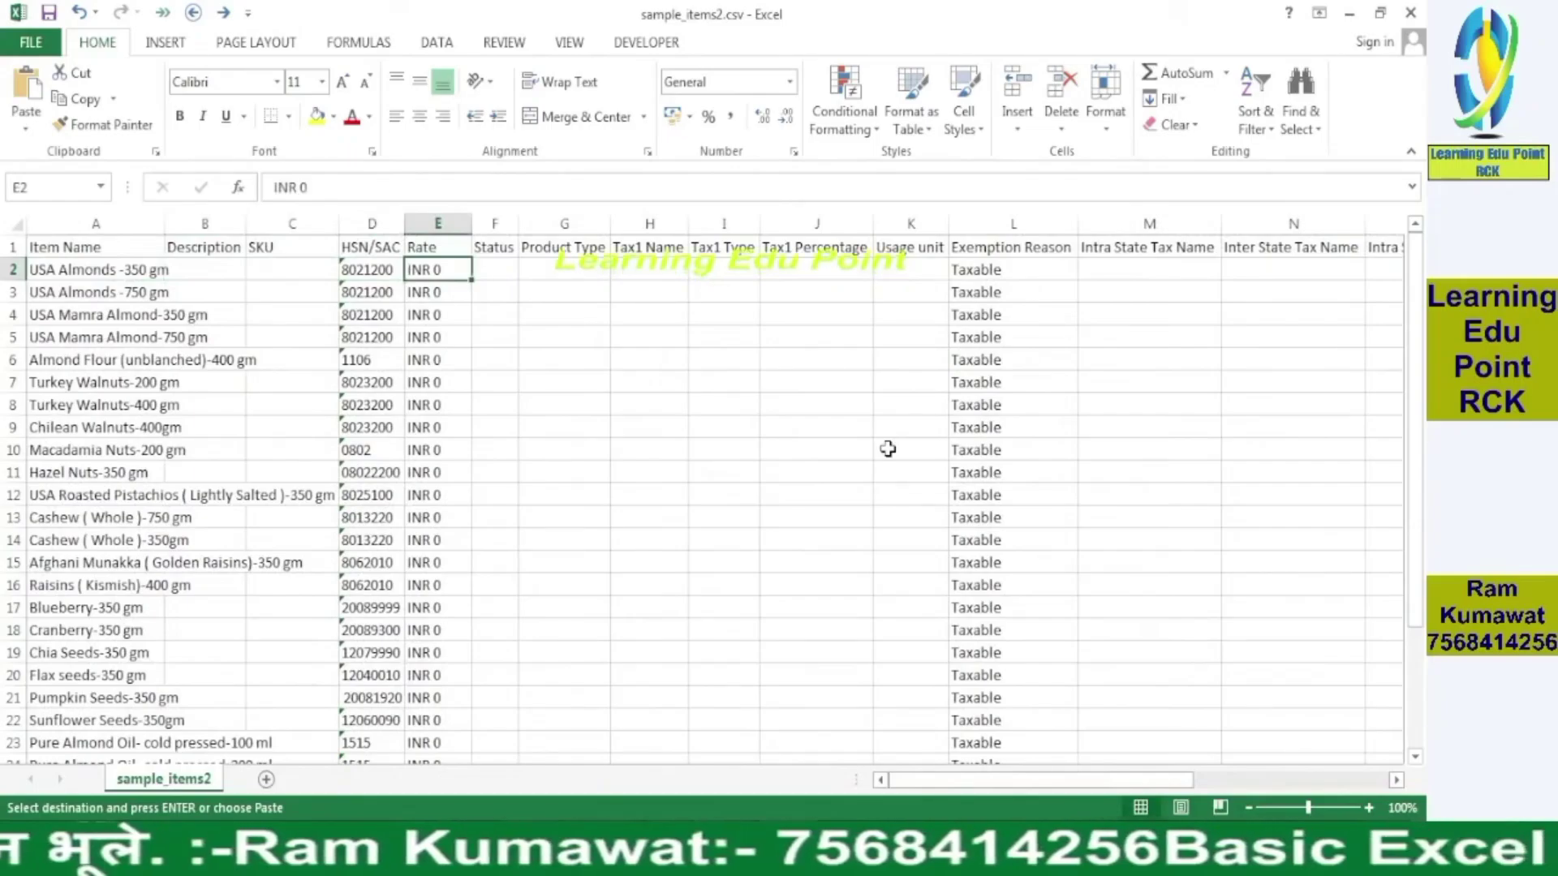
key(ctrl+v)
key(ctrl+shift+Down)
key(Return)
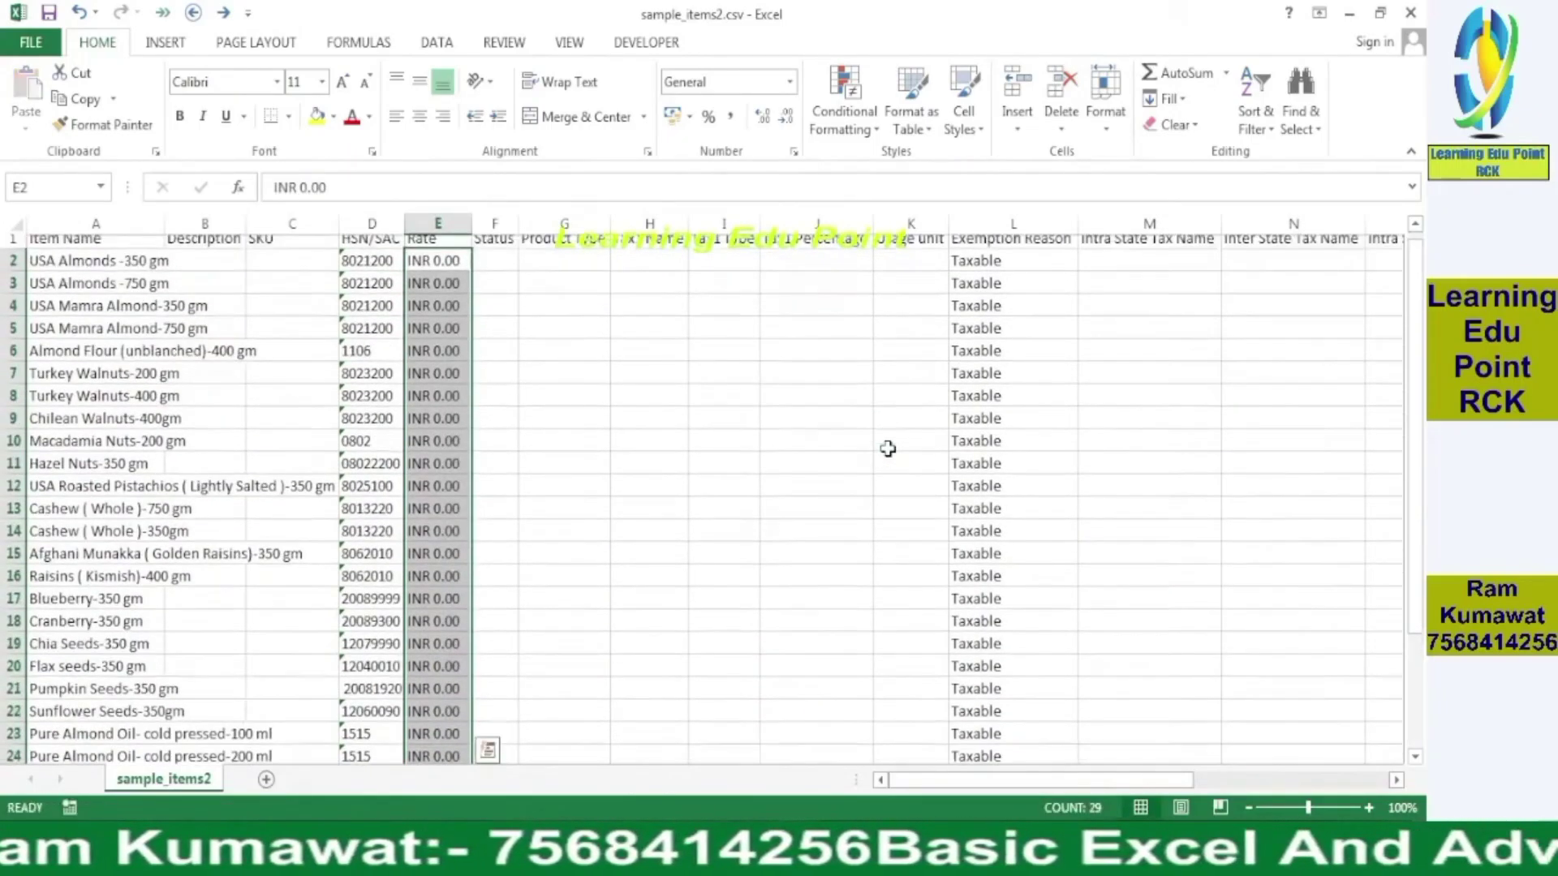
Step: Examine the Account, Account Code and Taxable columns of Item.csv for counterparts to the fields in sample_items2.csv
key(Up)
key(Right)
key(Right)
key(alt+Tab)
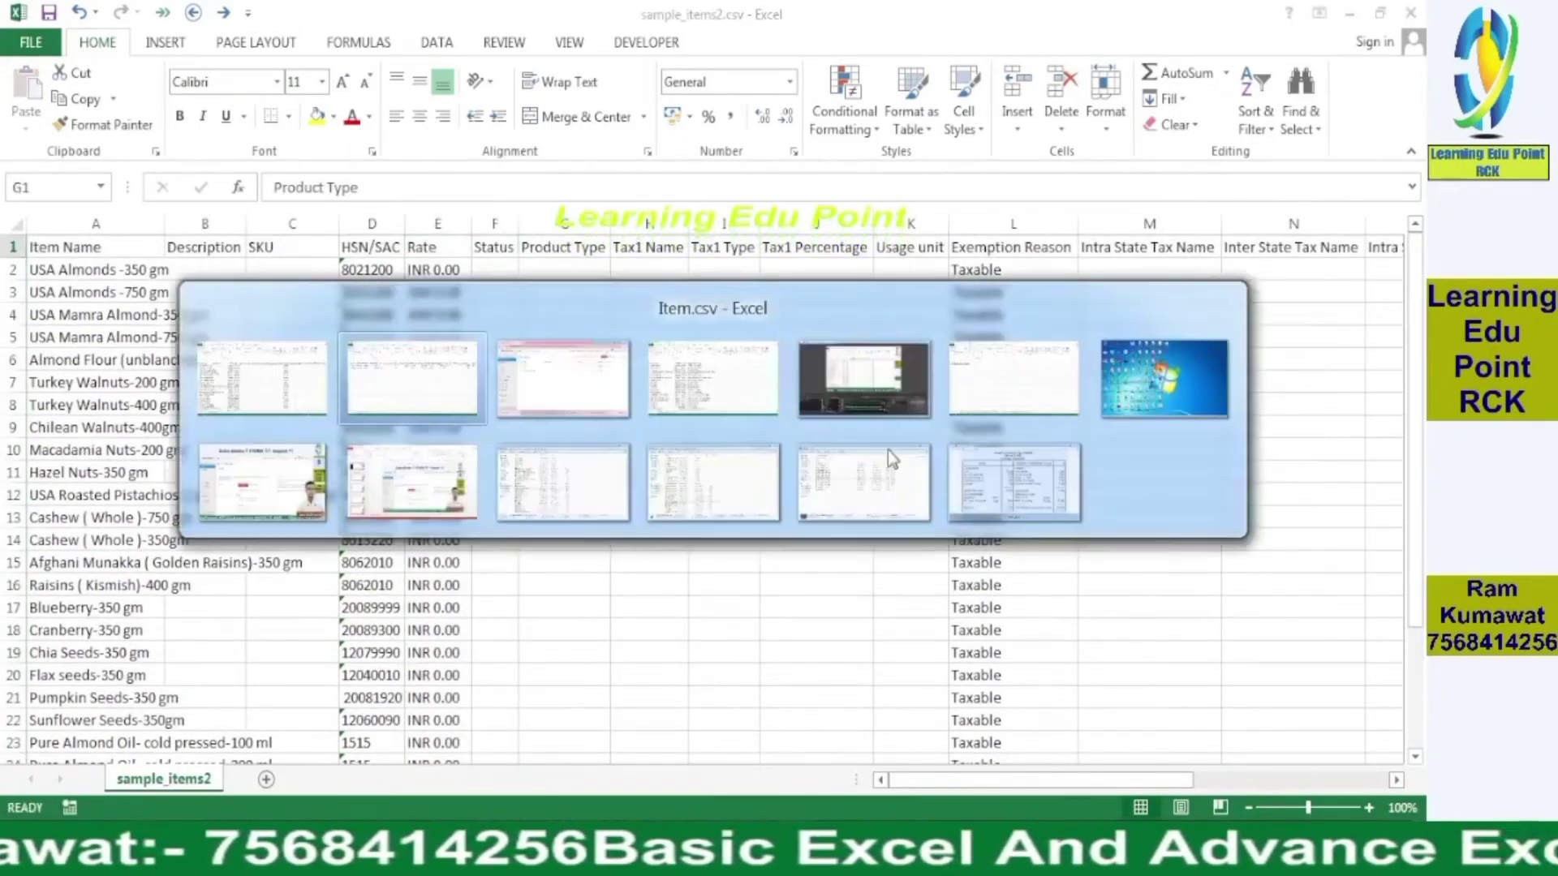
key(Right)
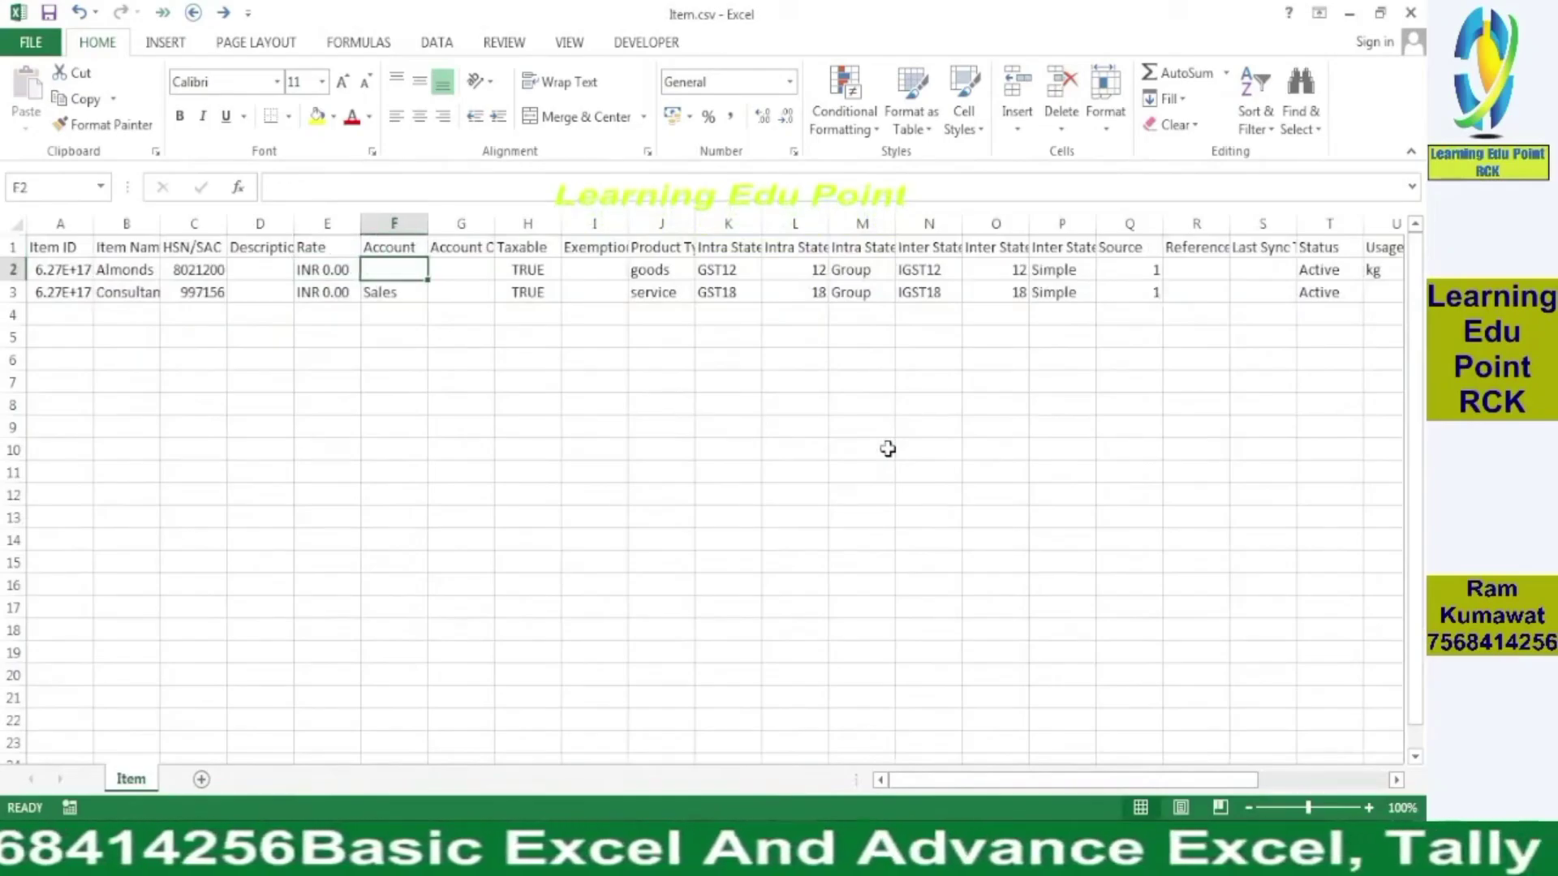
key(Down)
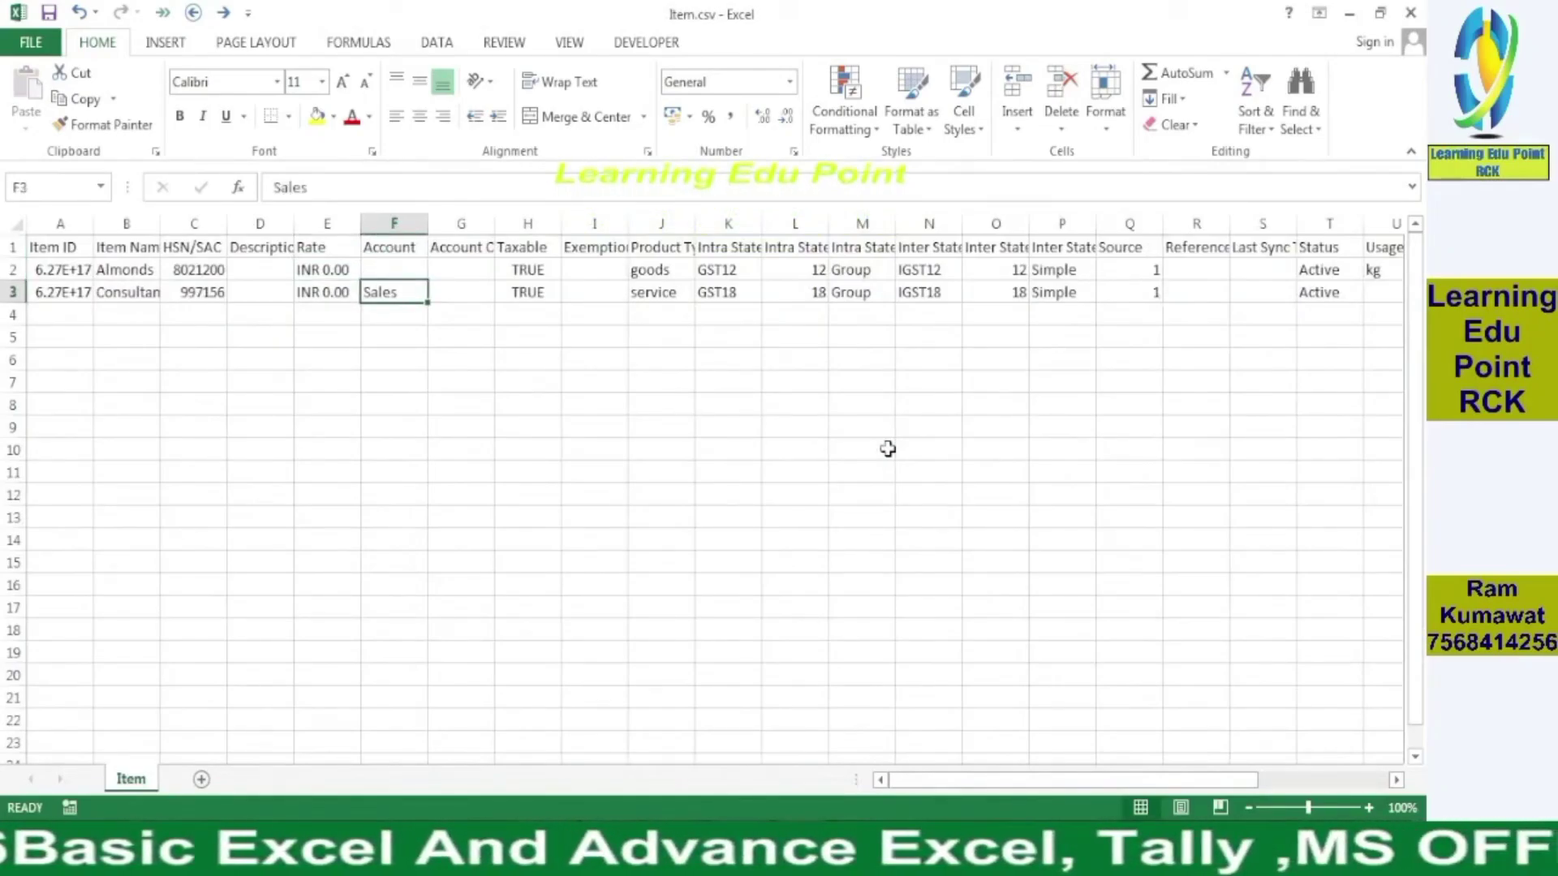
key(Right)
key(Up)
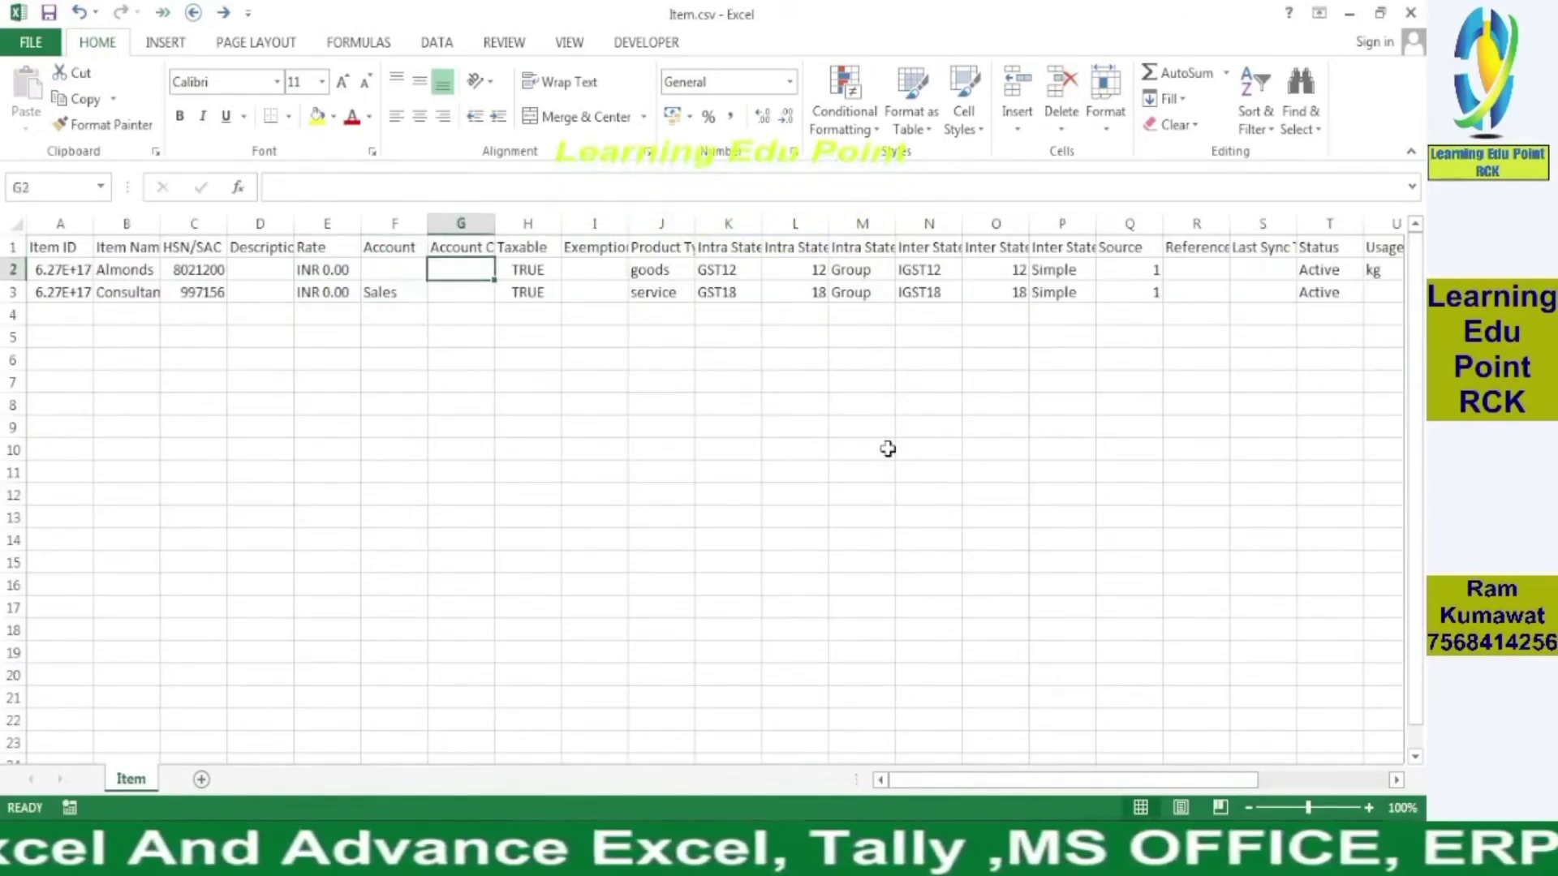
key(Right)
key(Right)
key(Left)
key(Left)
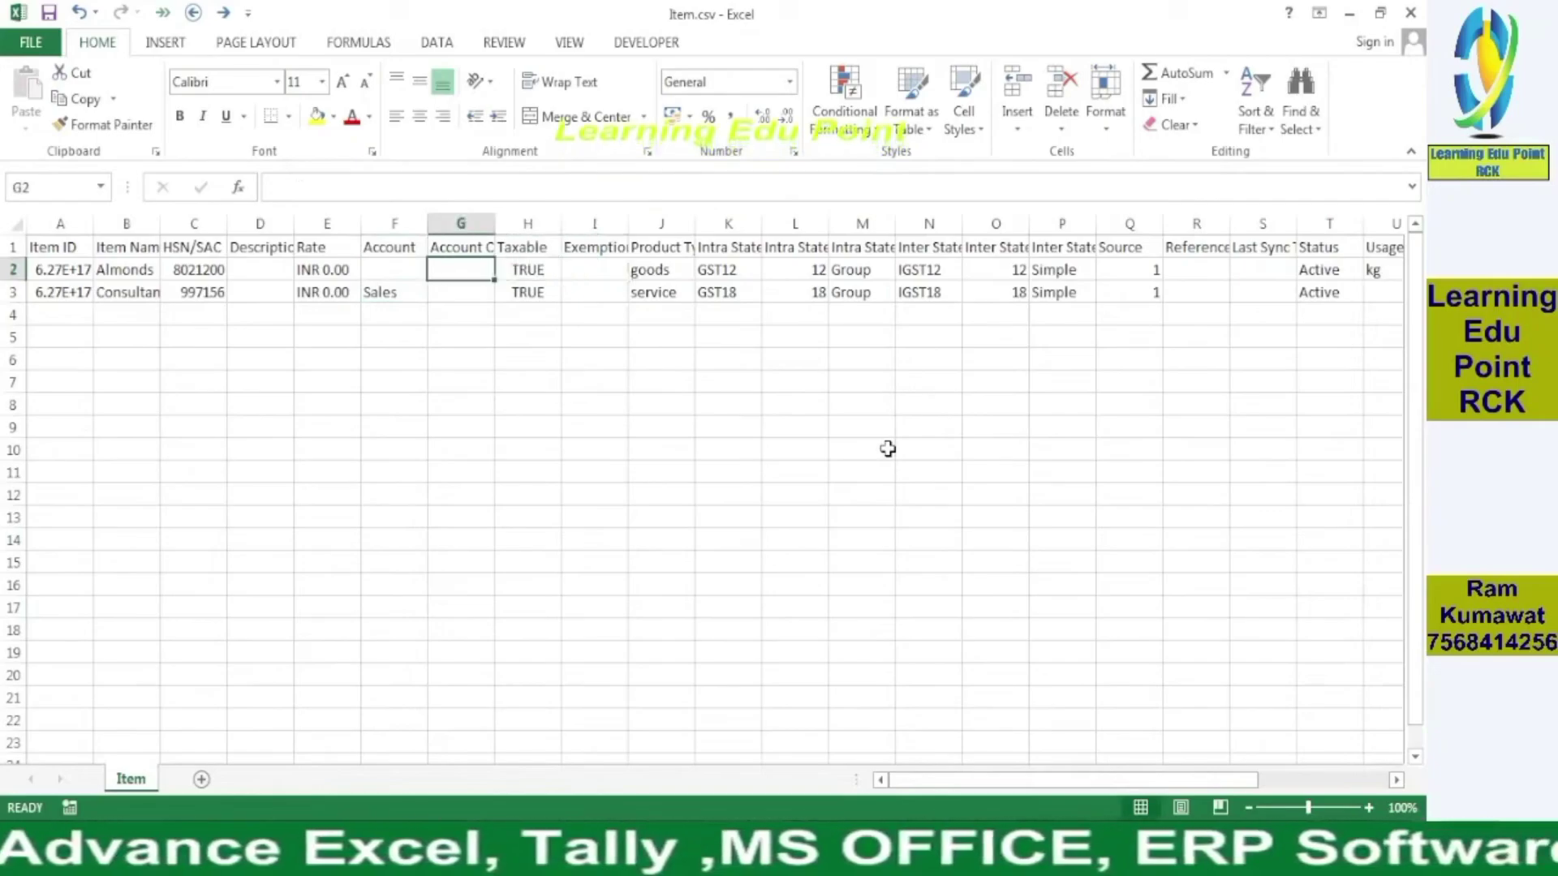
key(Up)
key(Left)
key(Right)
key(Right)
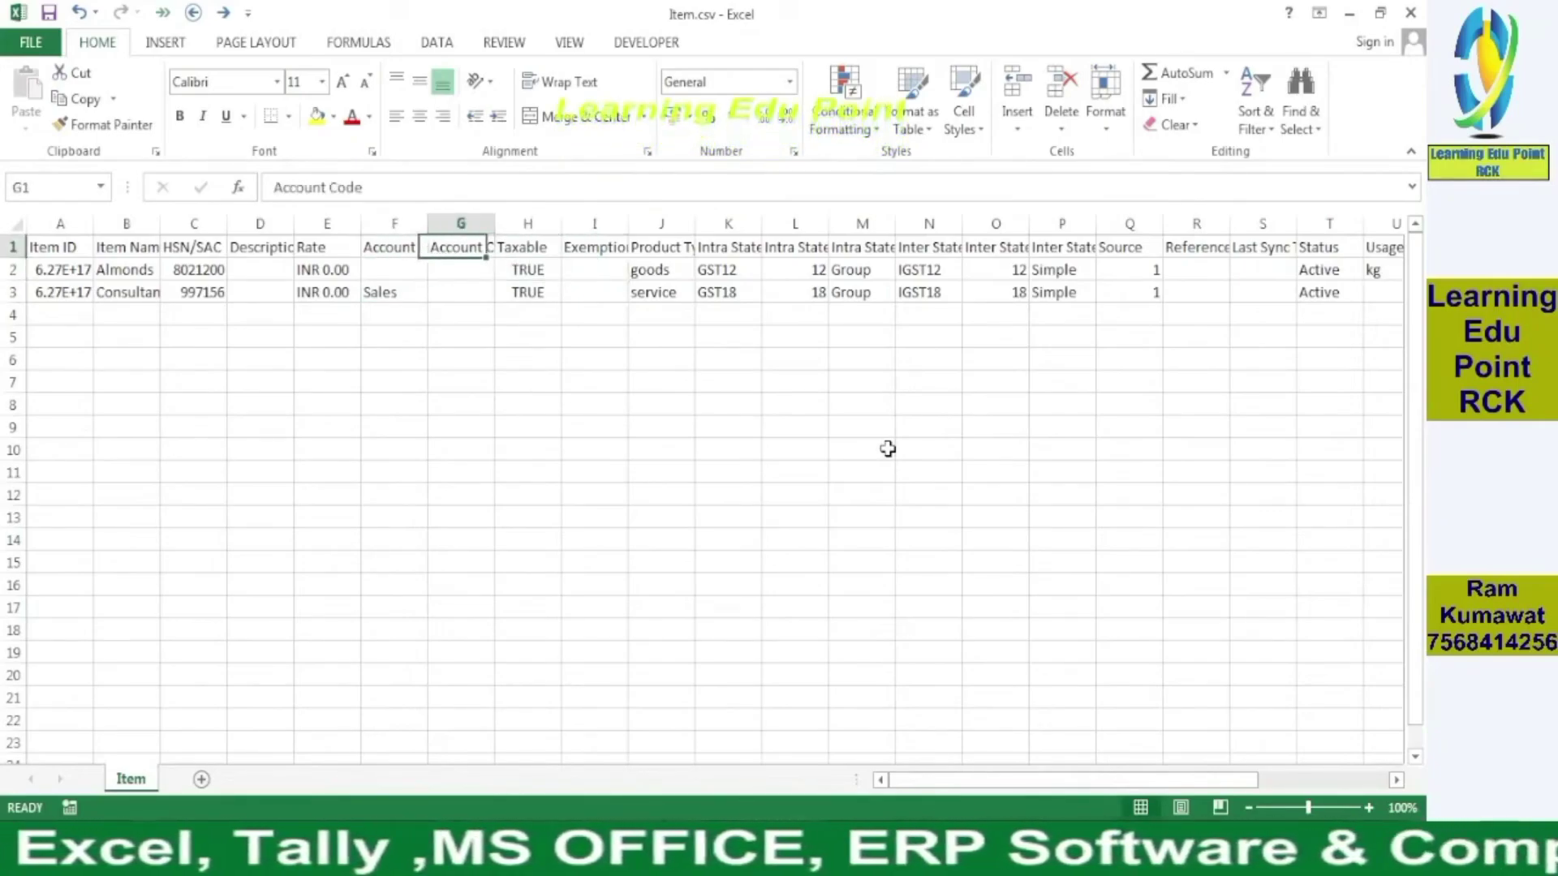
Step: Copy the Product Type value goods from the Almonds row of Item.csv
key(Right)
key(ctrl+Tab)
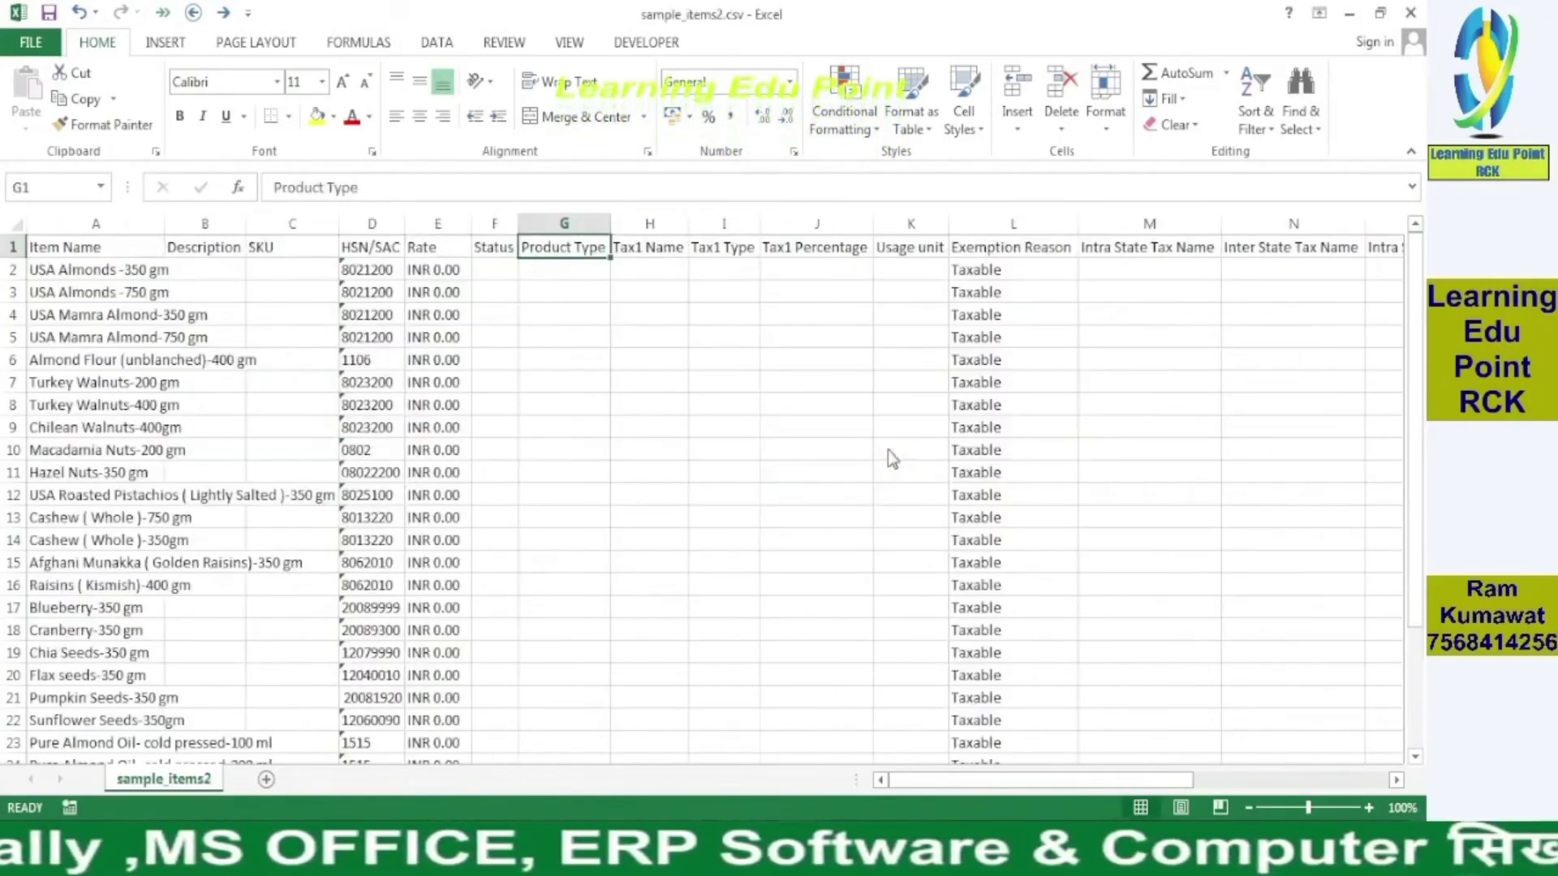
key(ctrl+Tab)
key(Right)
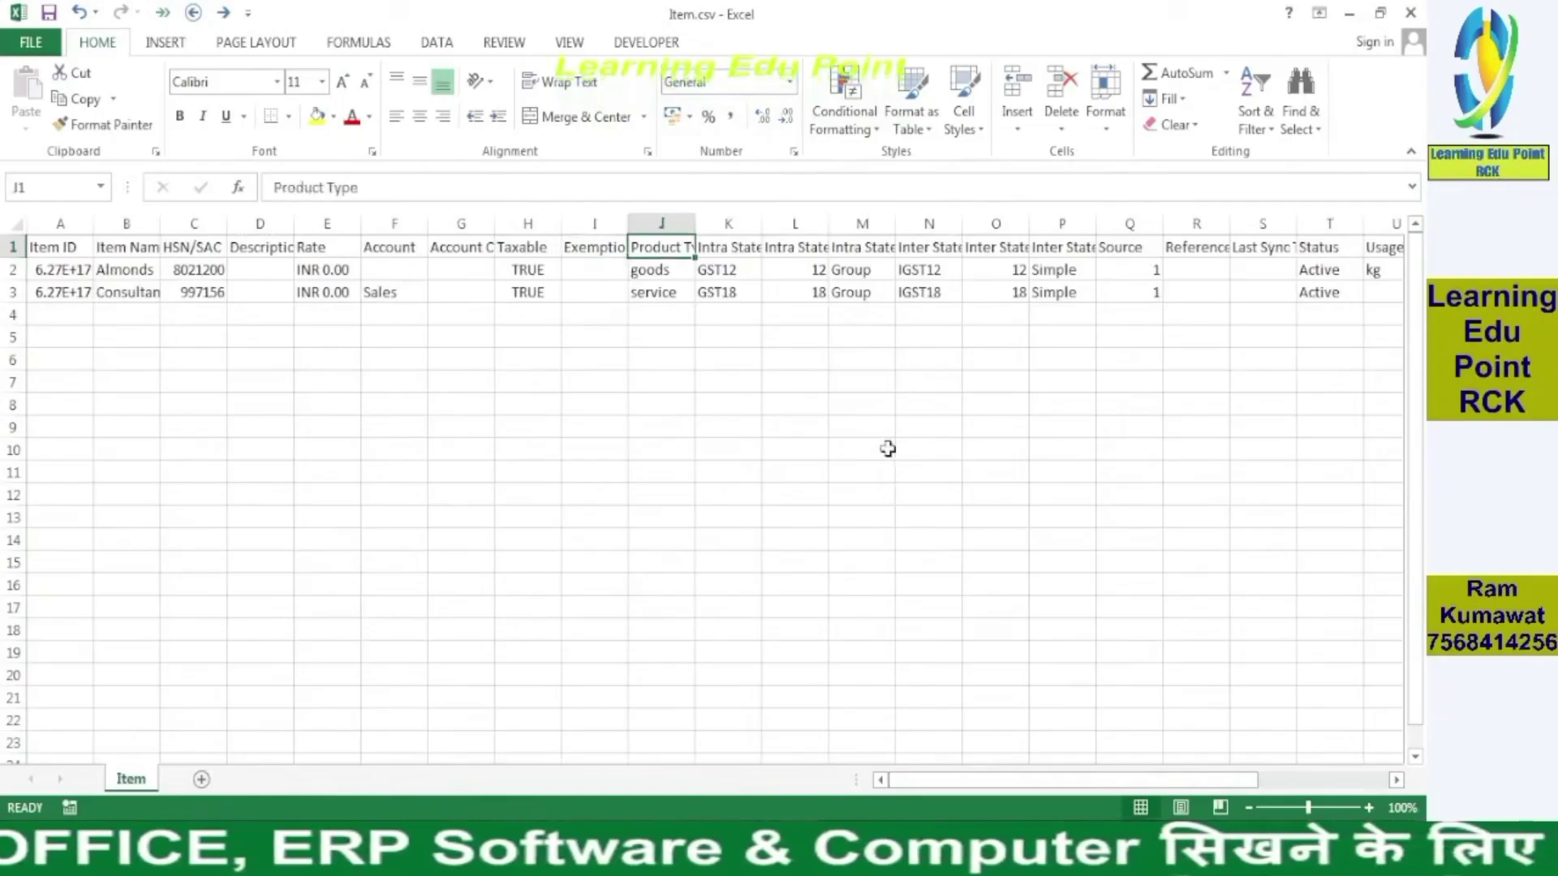
key(Down)
key(ctrl+c)
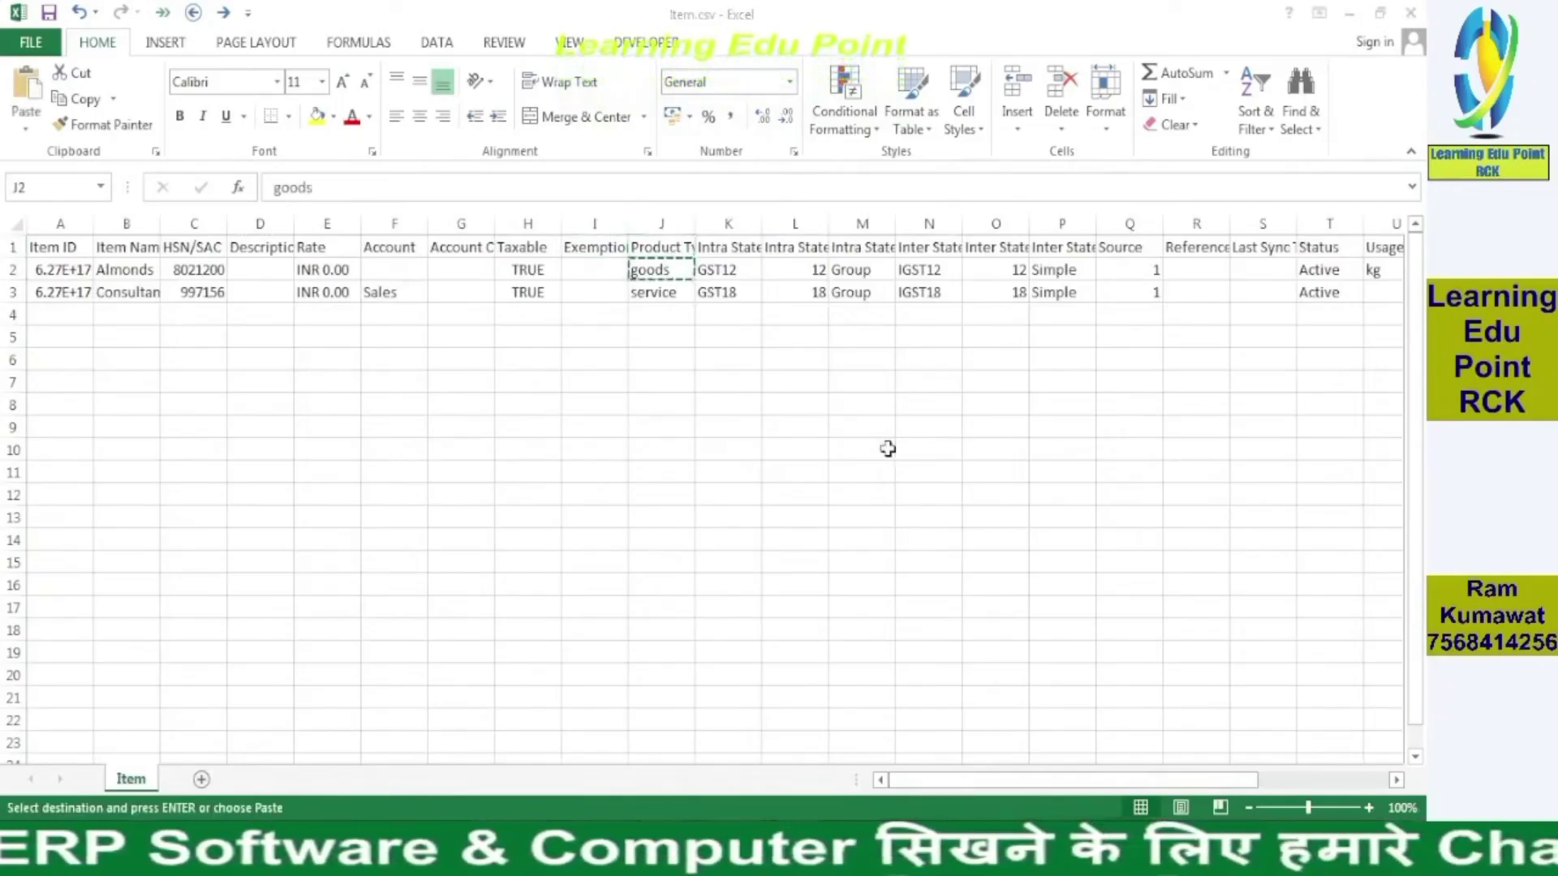
Step: Fill the Product Type column for all item rows in sample_items2.csv with the copied value goods
key(ctrl+Tab)
key(Down)
key(Left)
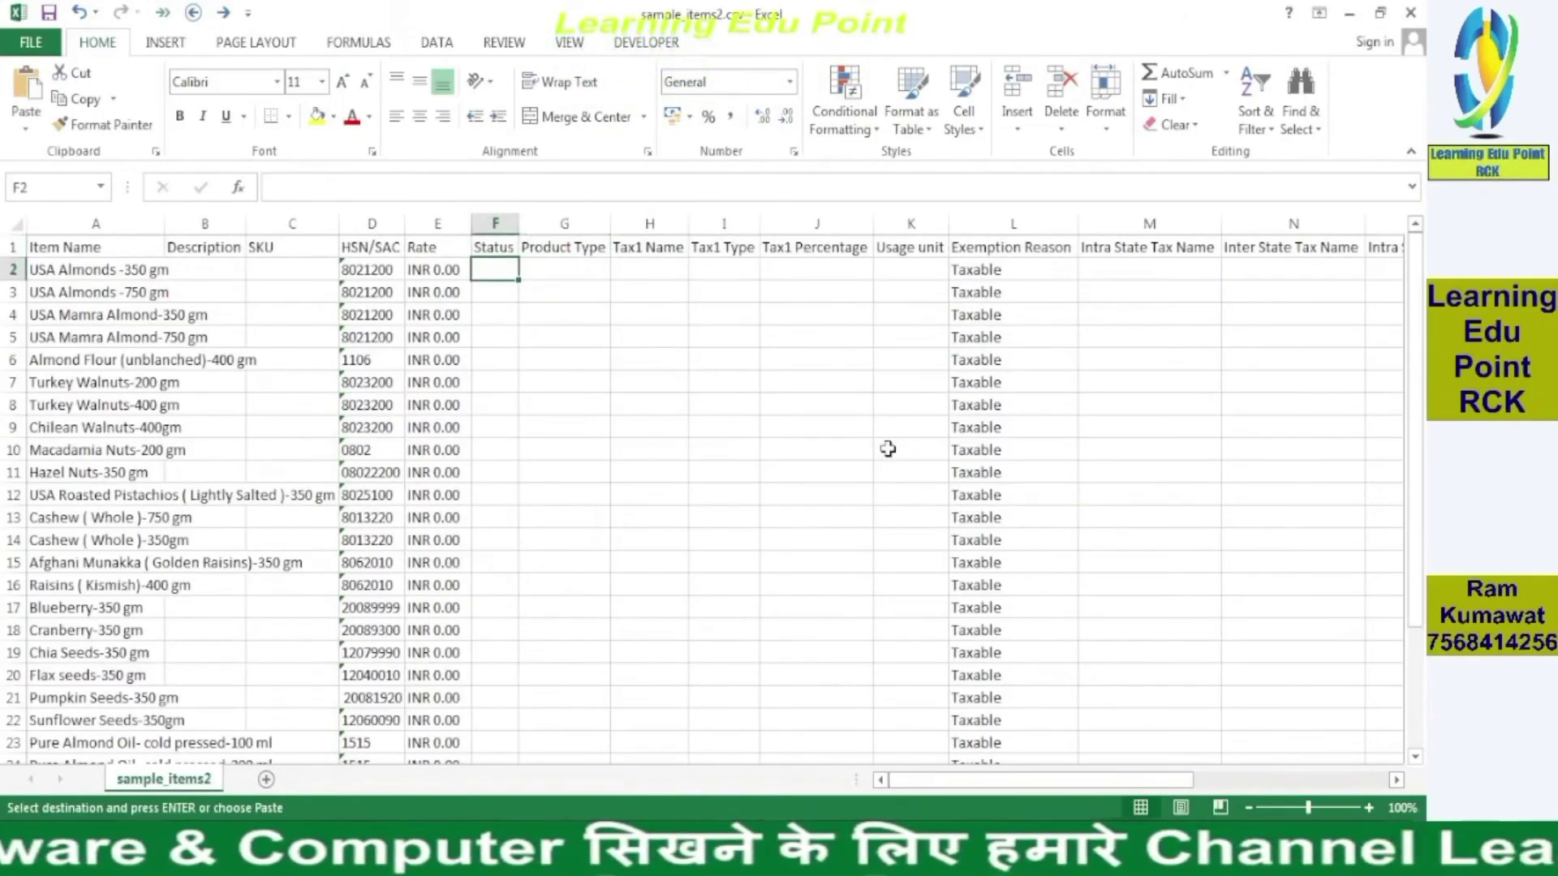
key(ctrl+Down)
key(ctrl+Up)
key(Left)
key(Down)
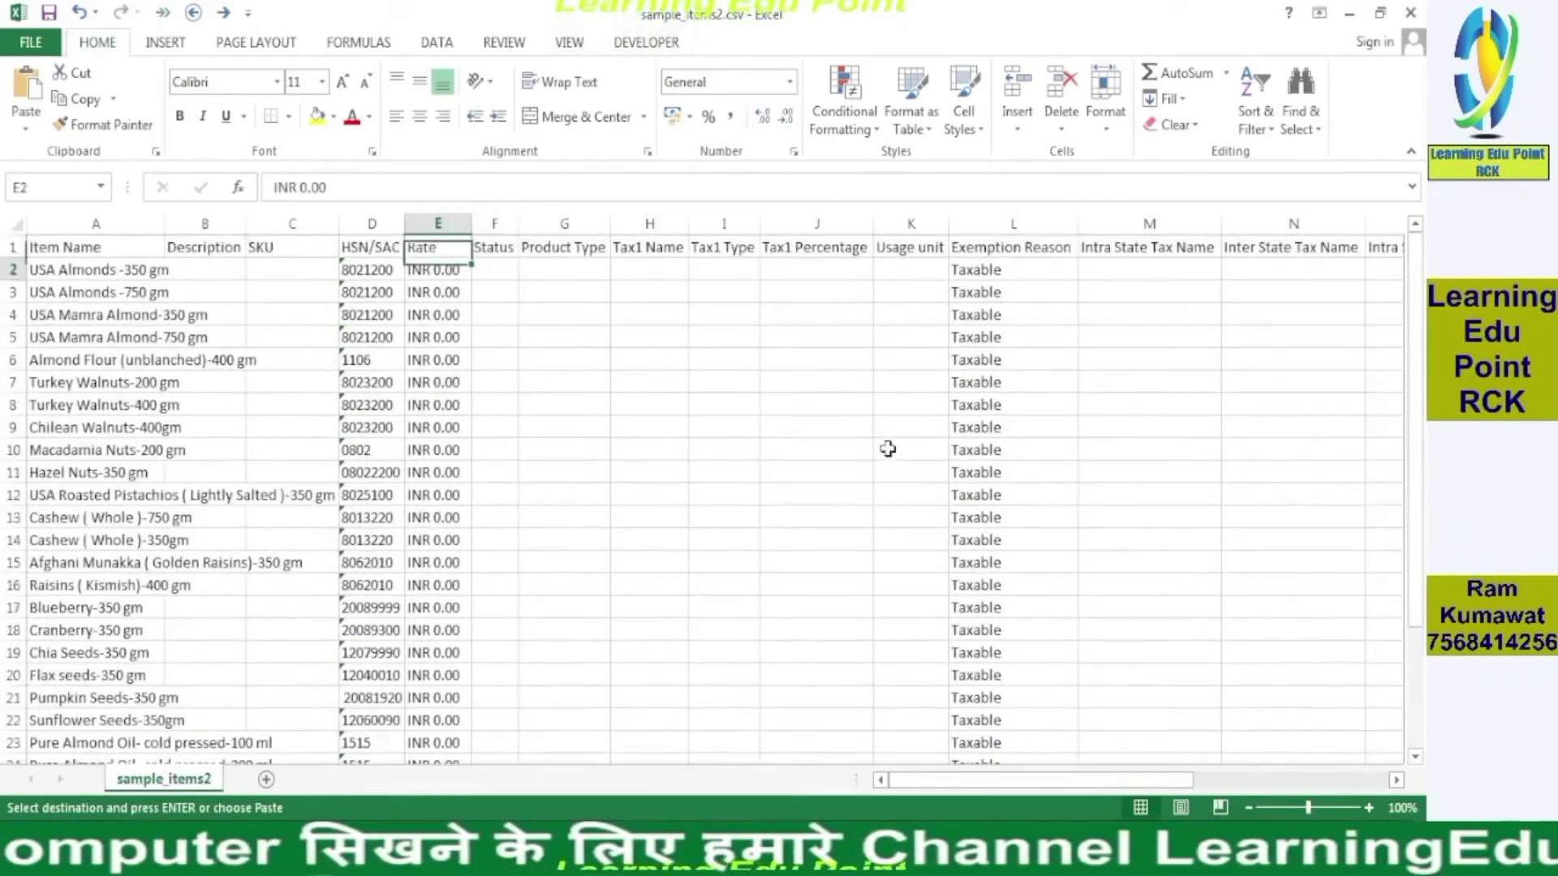
key(ctrl+Down)
key(Right)
key(Right)
key(ctrl+shift+Up)
key(shift+Down)
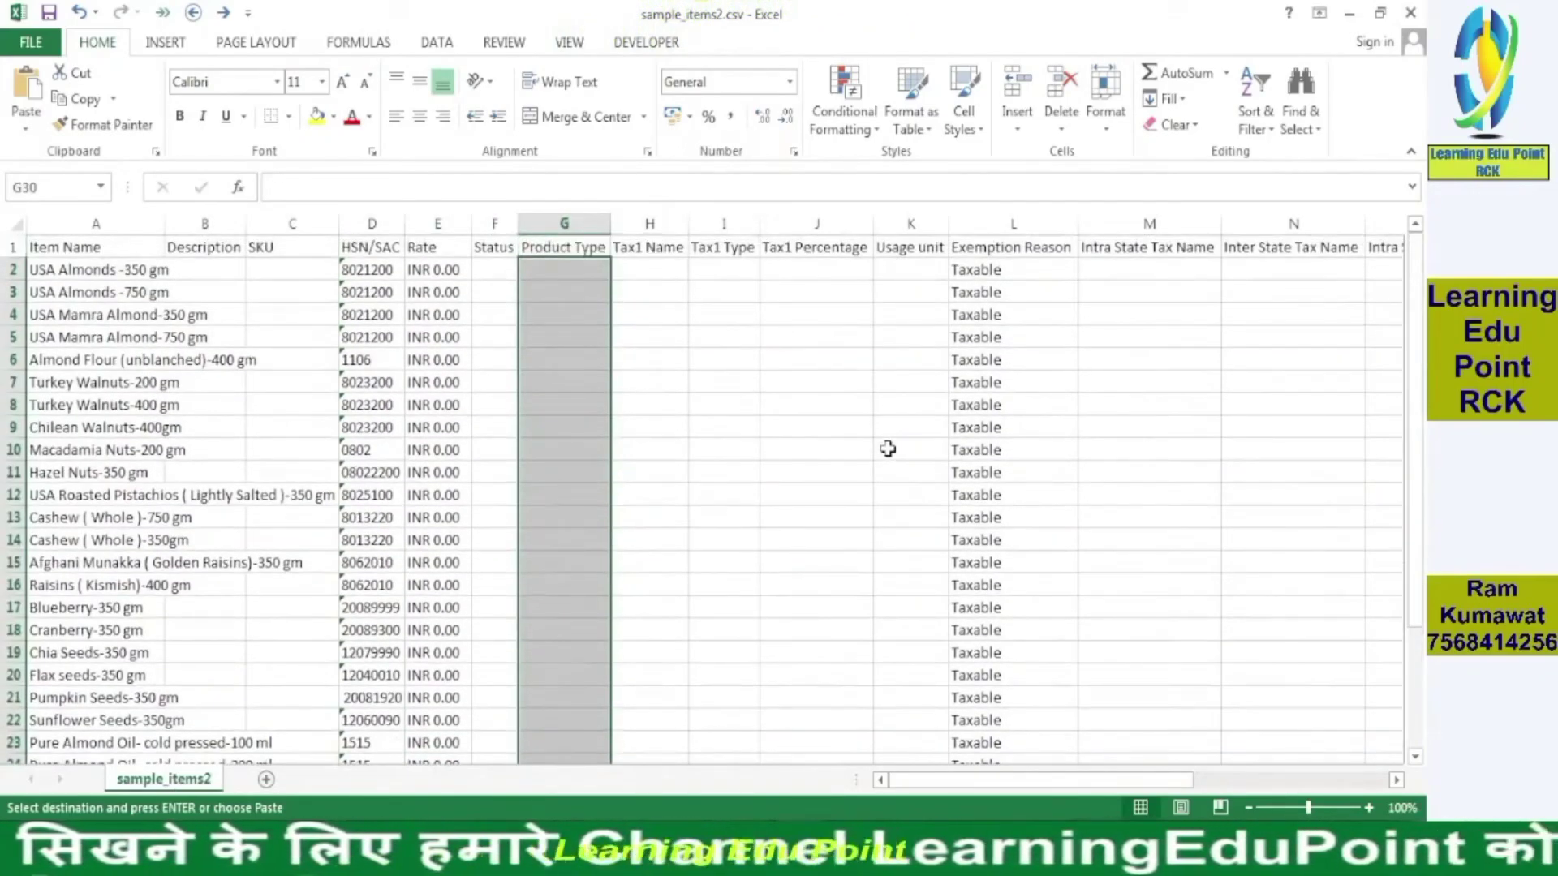
key(ctrl+v)
key(Escape)
key(Up)
key(ctrl+Up)
Step: Compare the Intra State tax name and rate columns of Item.csv with the Tax1 columns in sample_items2.csv
key(alt+Tab)
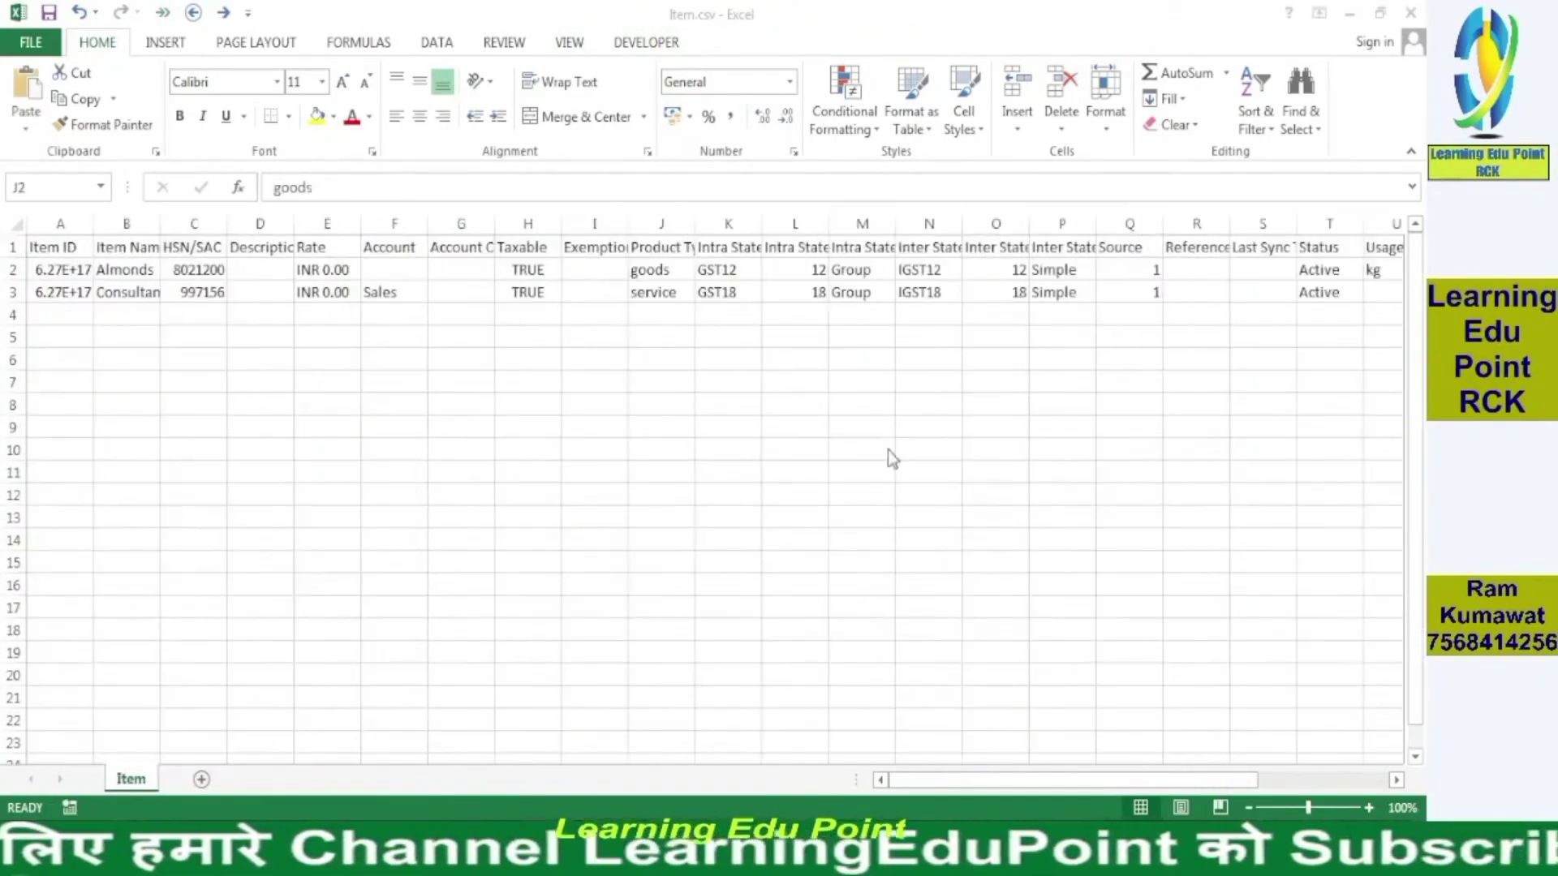
key(Right)
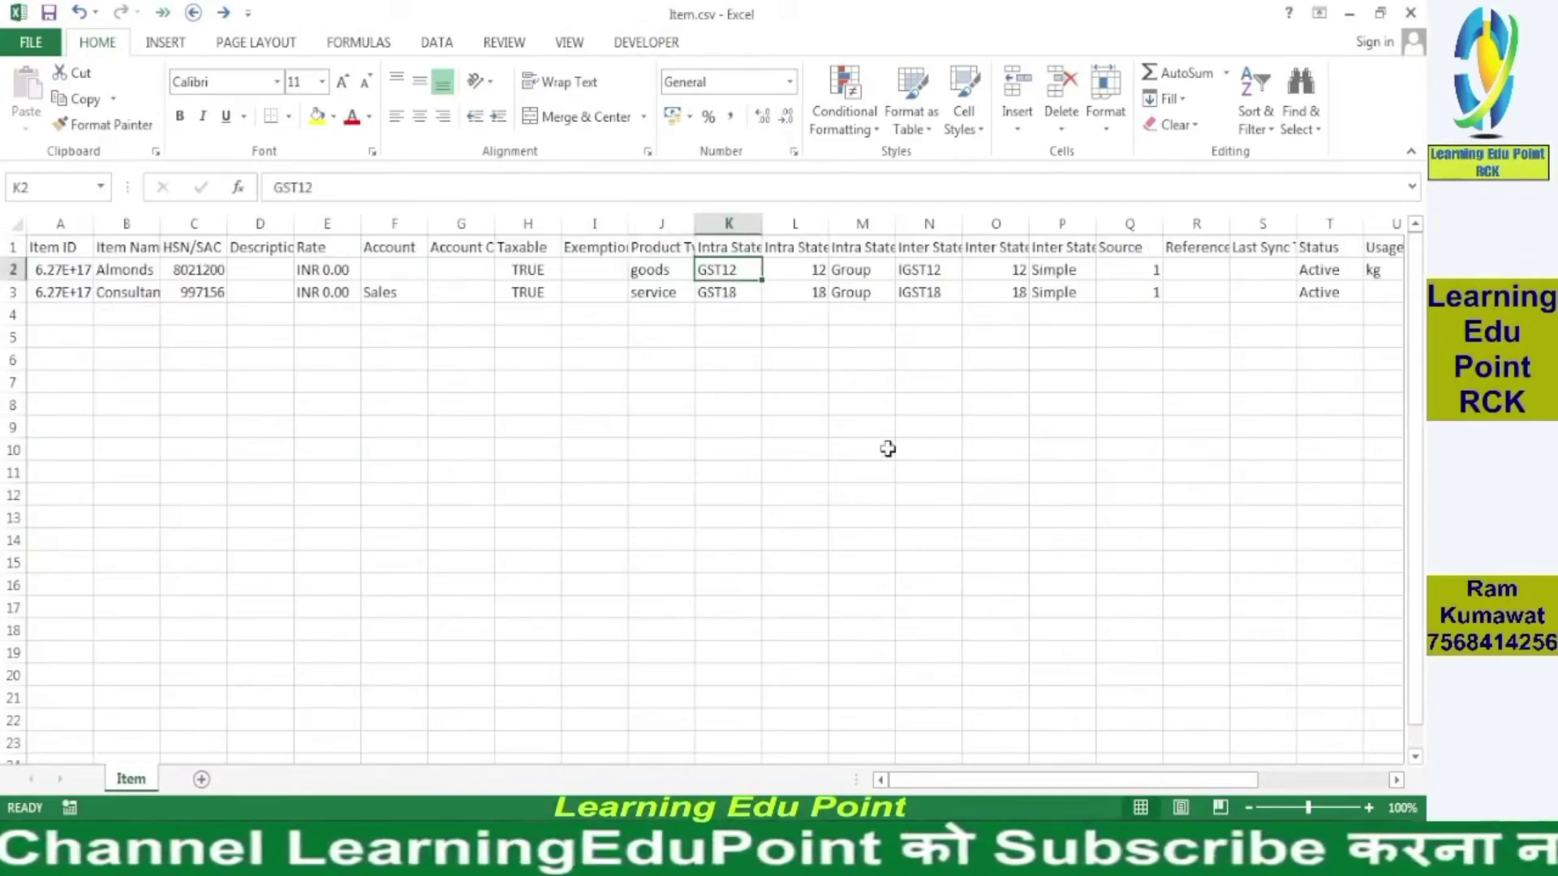
key(Up)
key(Down)
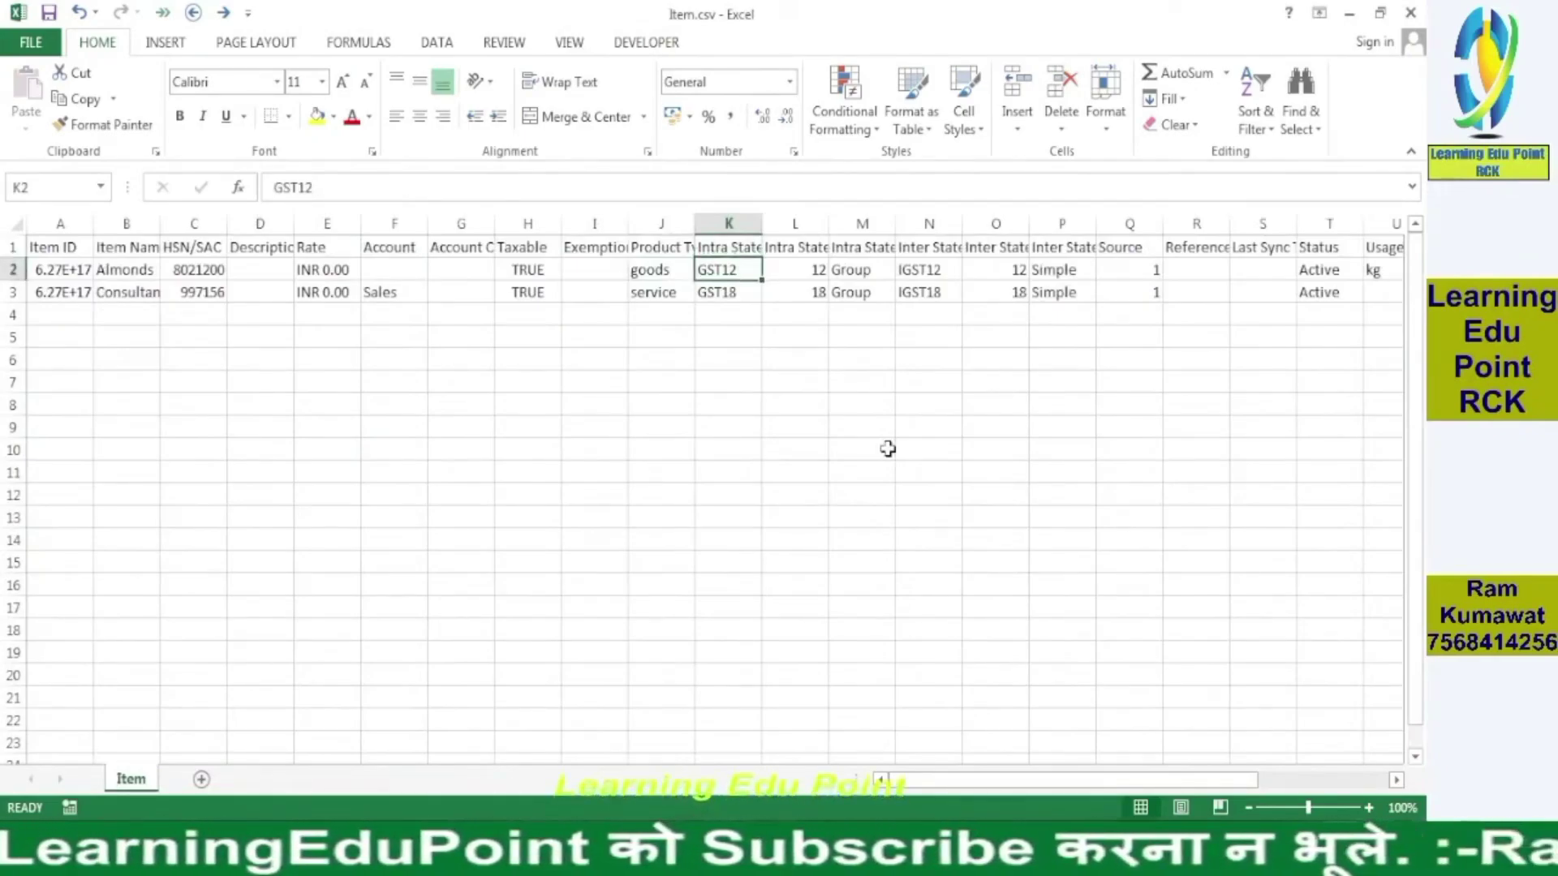
key(ctrl+Tab)
key(Right)
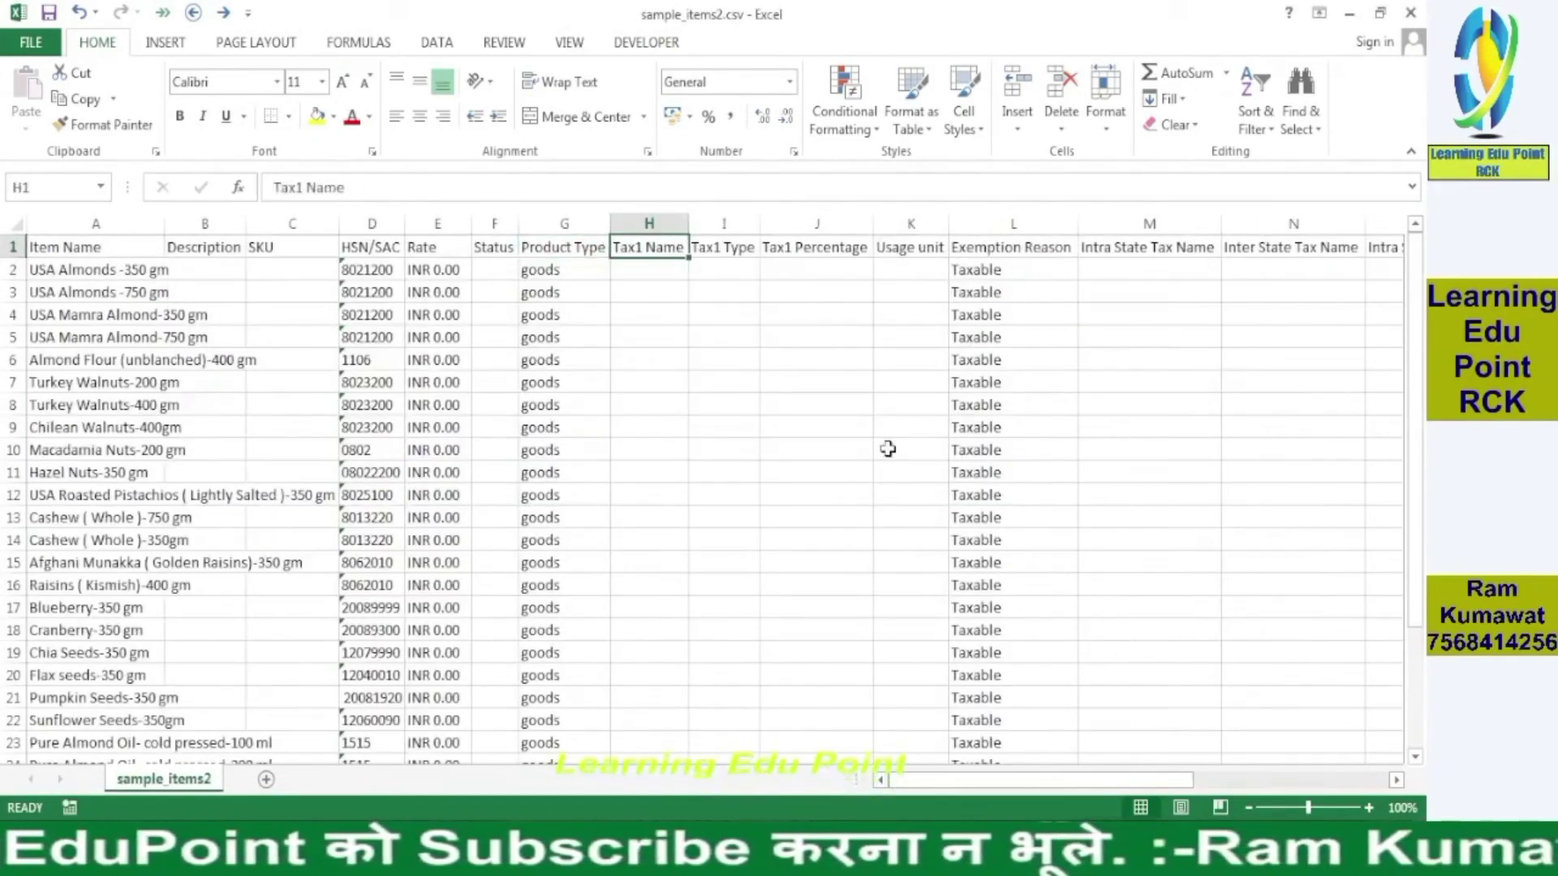
key(Down)
key(Right)
key(Right)
key(ctrl+Tab)
key(Up)
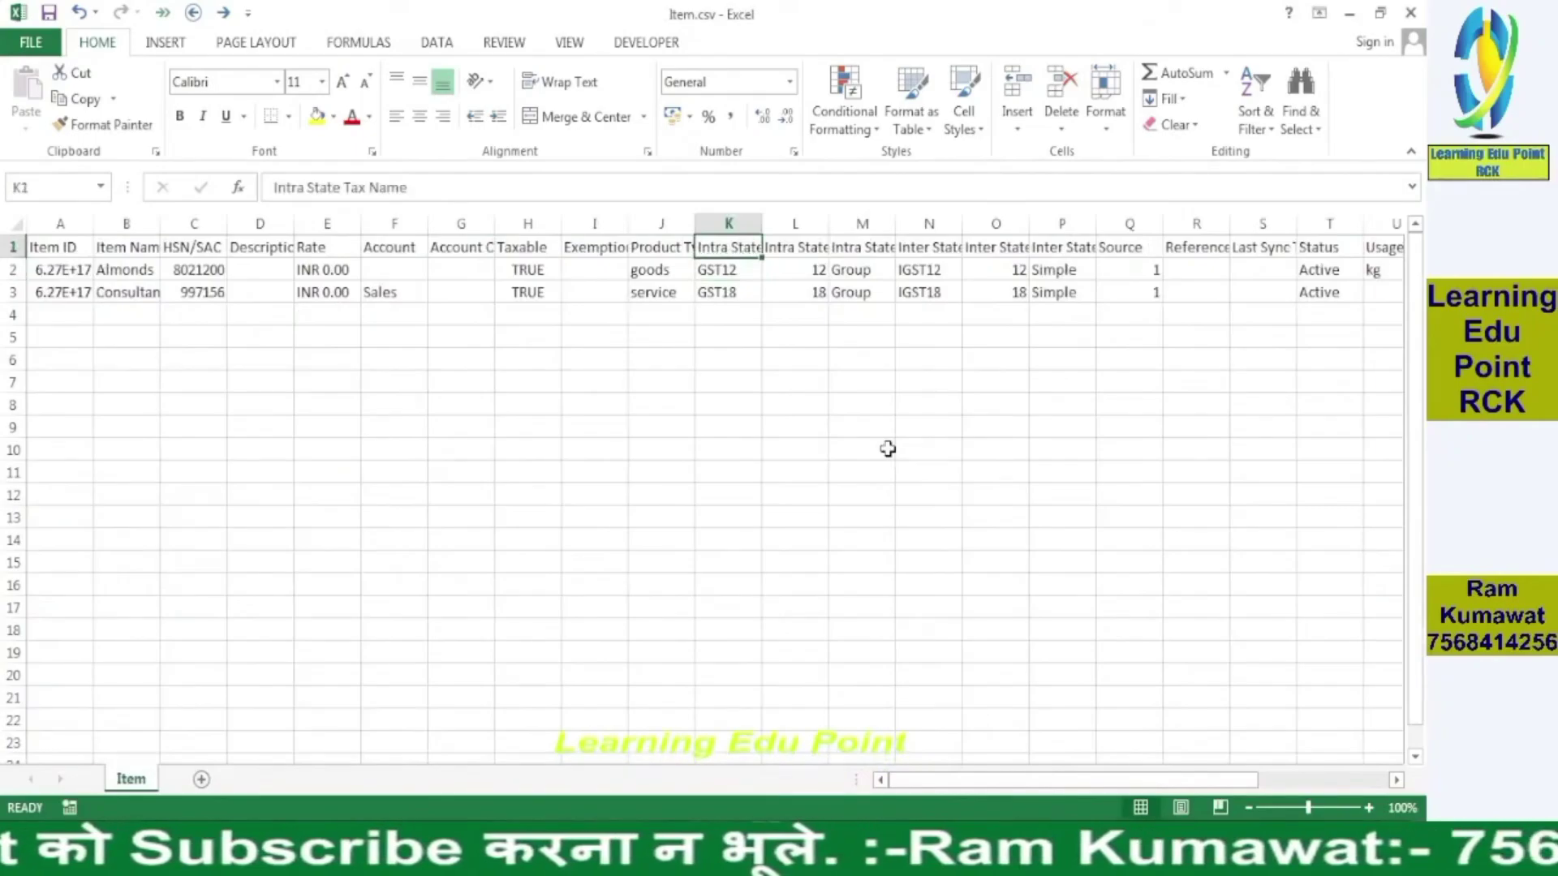
key(Right)
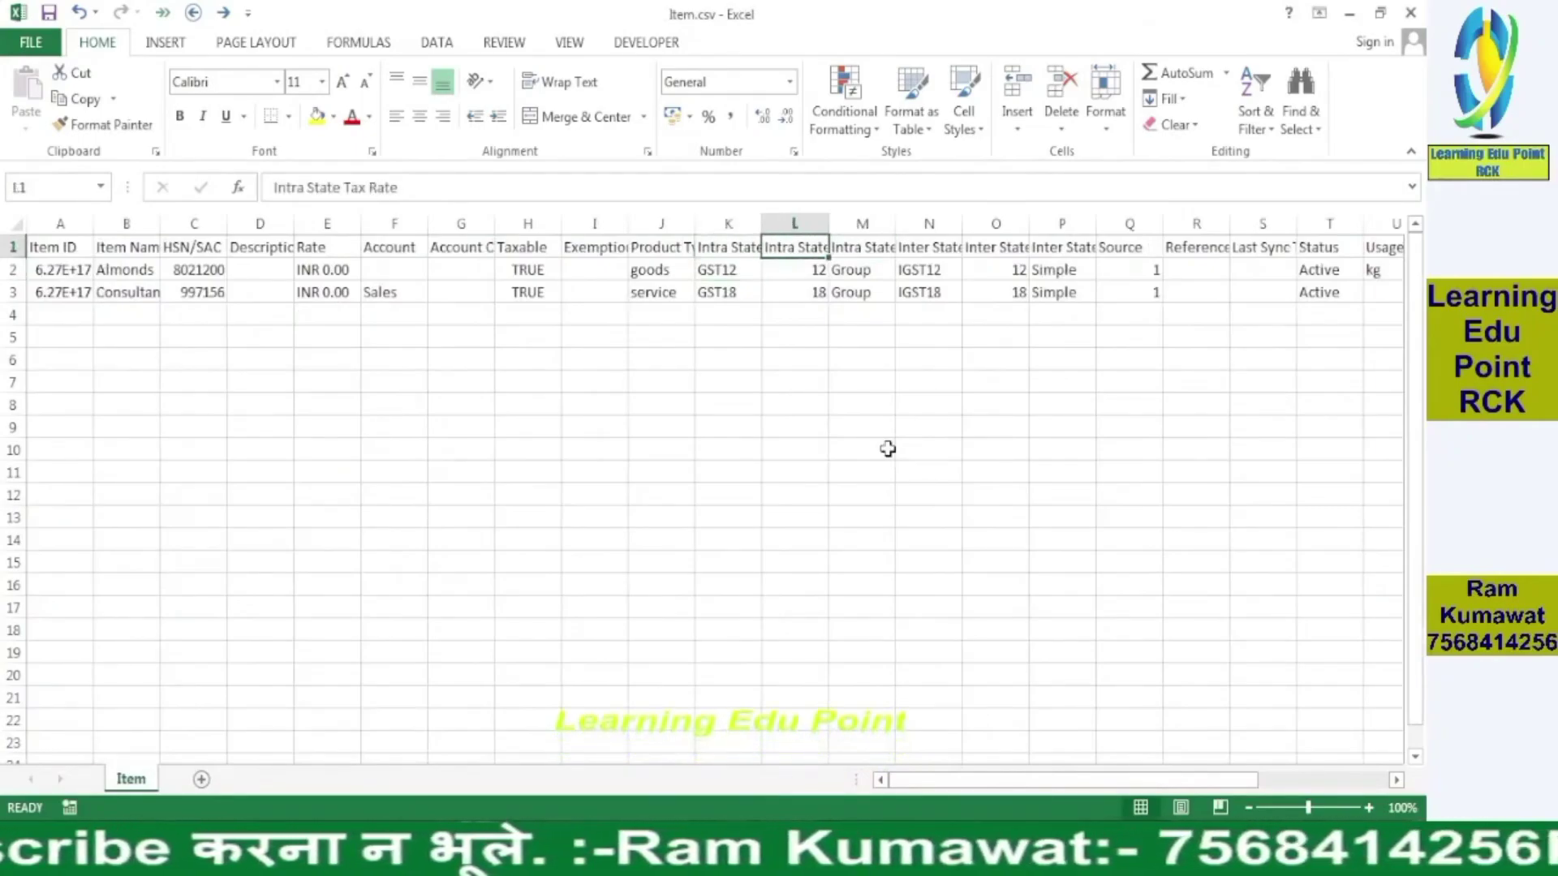
key(ctrl+Tab)
key(Right)
key(Left)
key(Left)
key(Right)
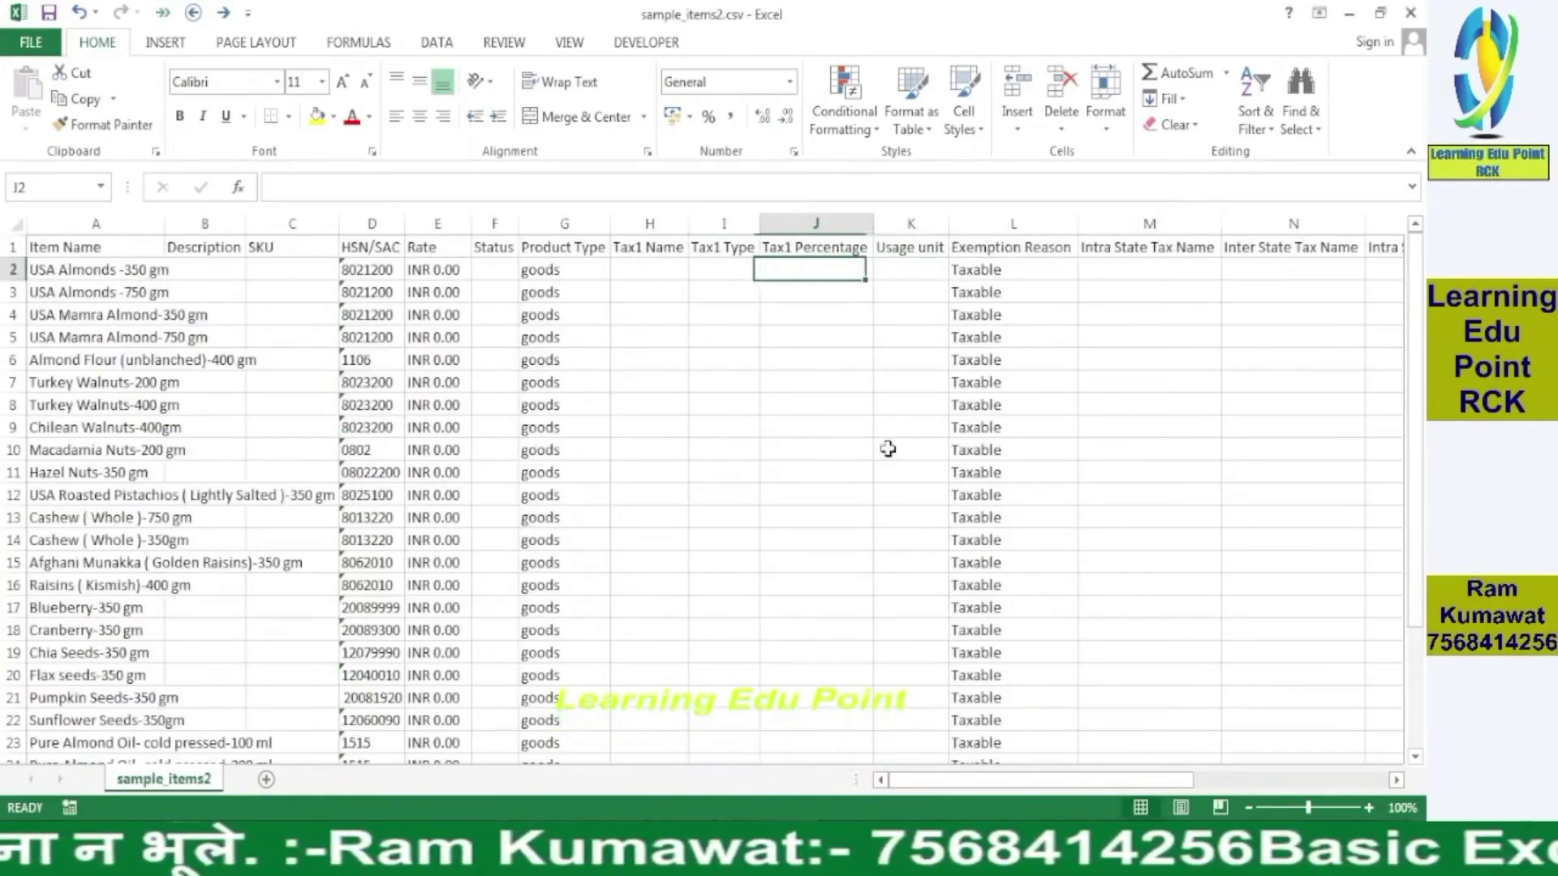
key(Right)
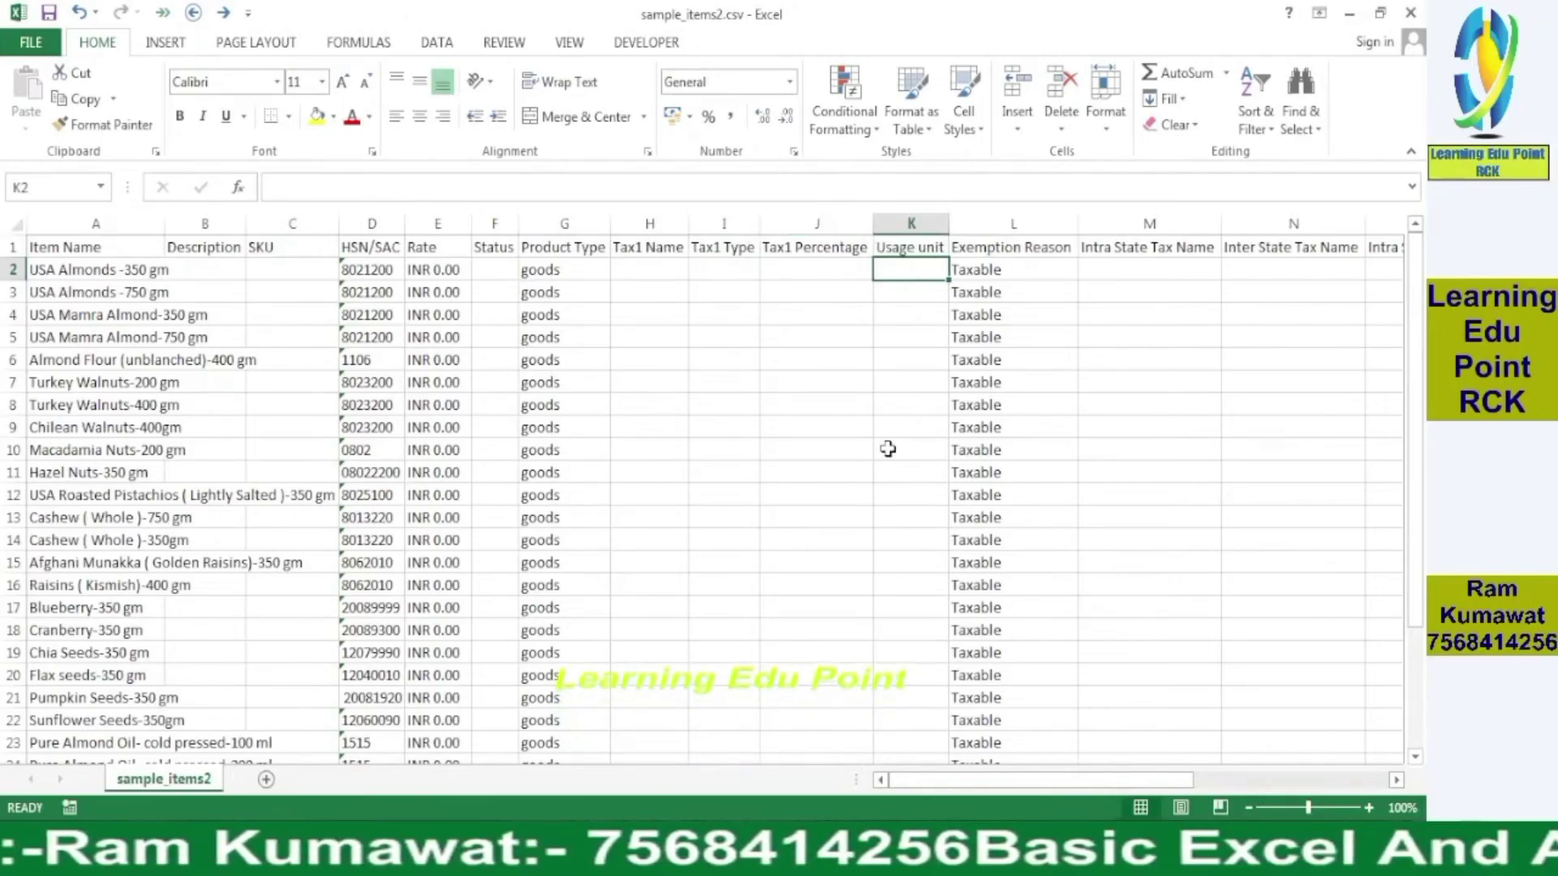
Step: Check the Inter State tax, Status and Usage unit columns of Item.csv, then return to the Usage unit column of sample_items2.csv
key(ctrl+Tab)
key(Right)
key(Right)
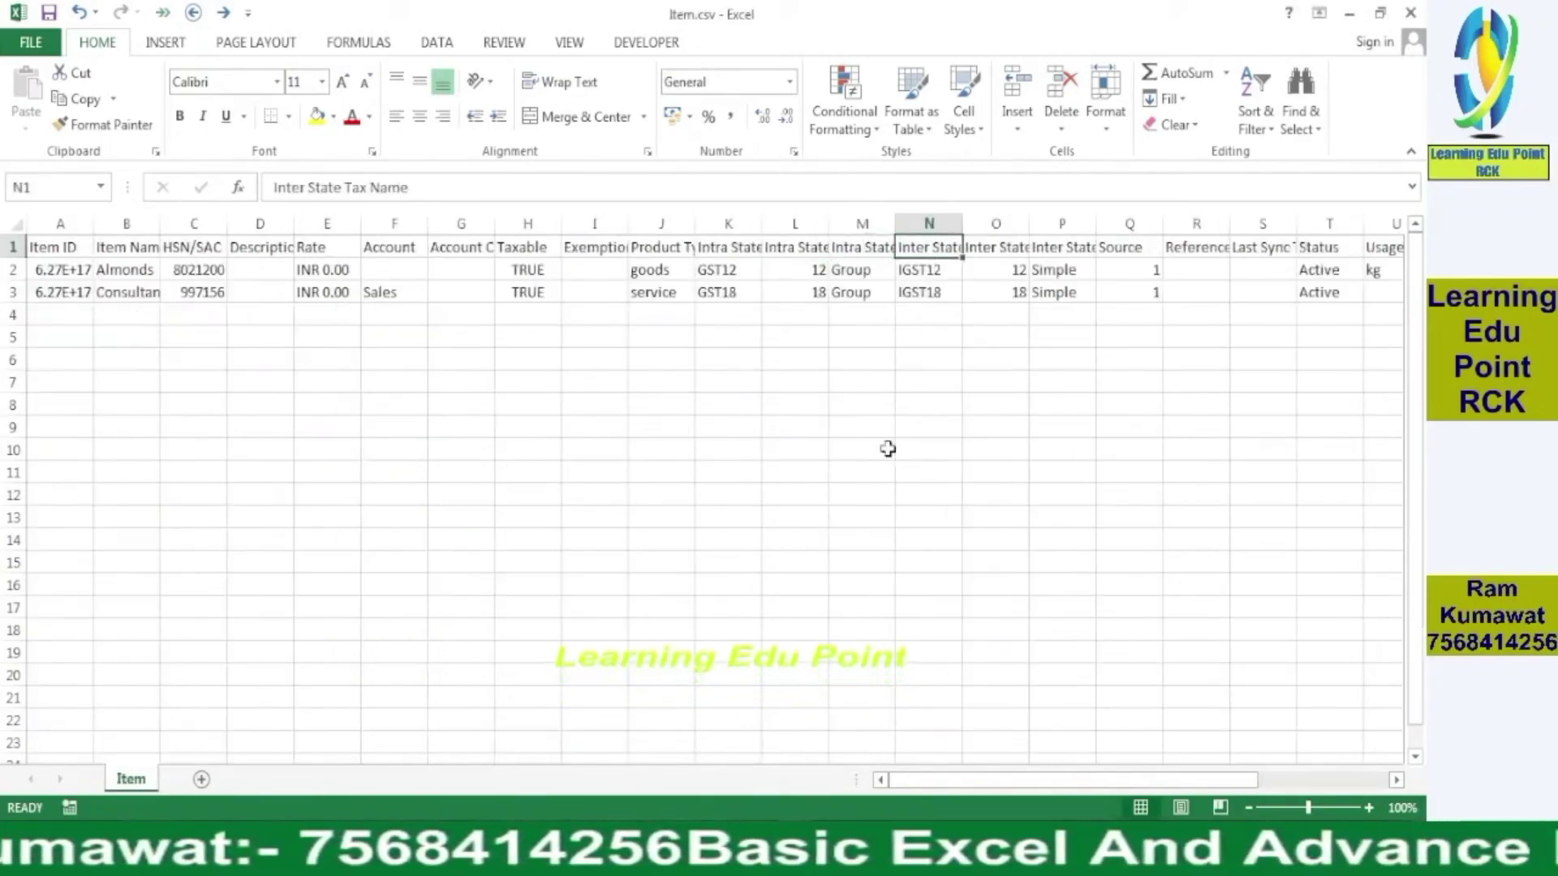
key(Right)
key(Right)
key(Right)
key(Right)
key(Right)
key(Right)
key(Right)
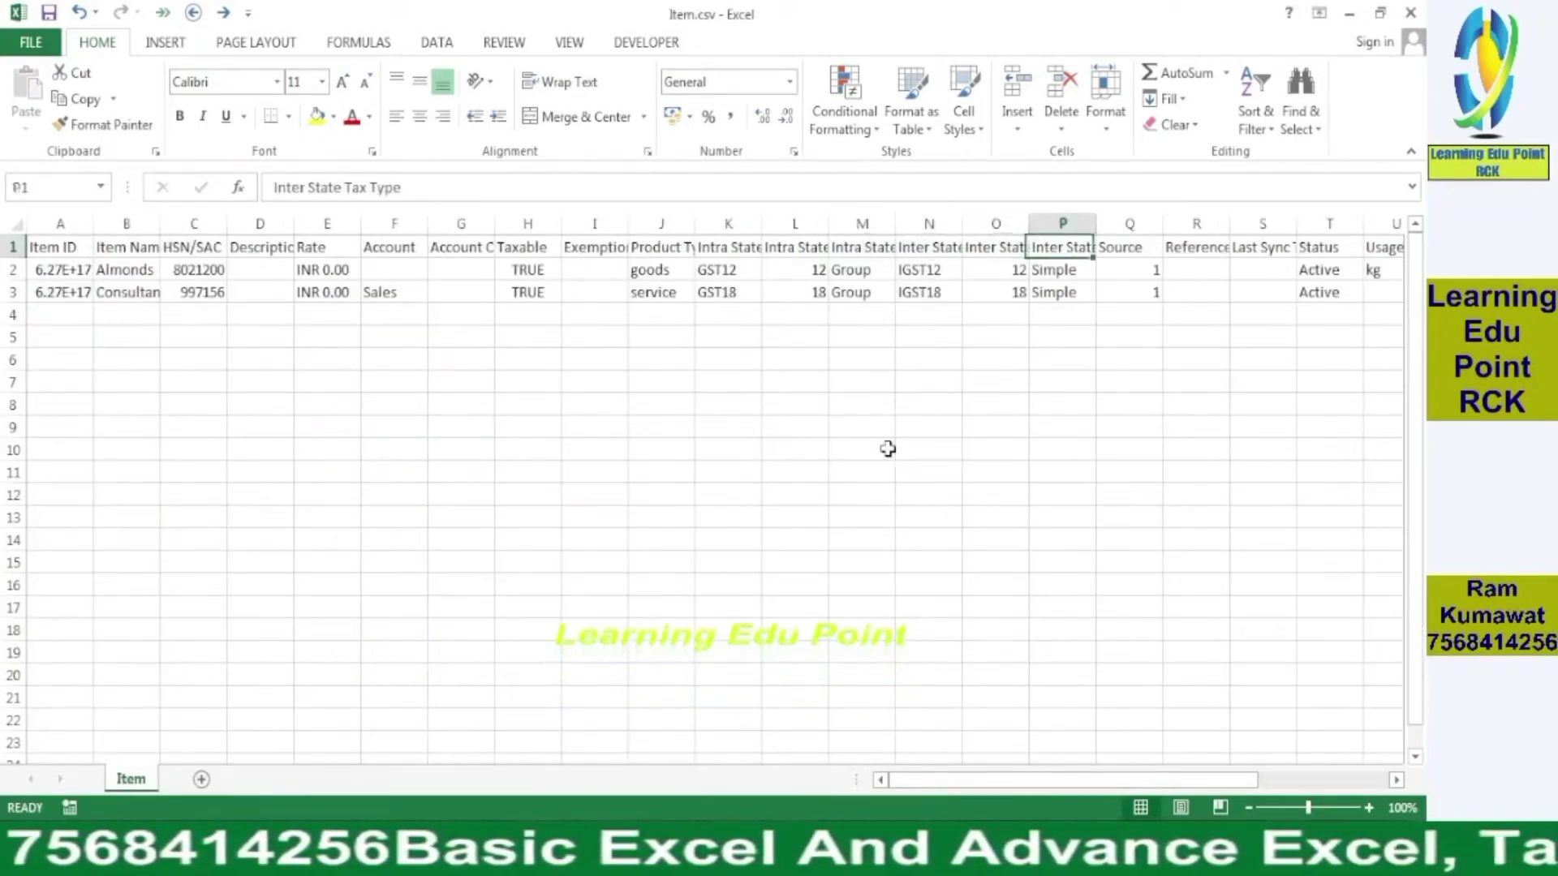
key(Left)
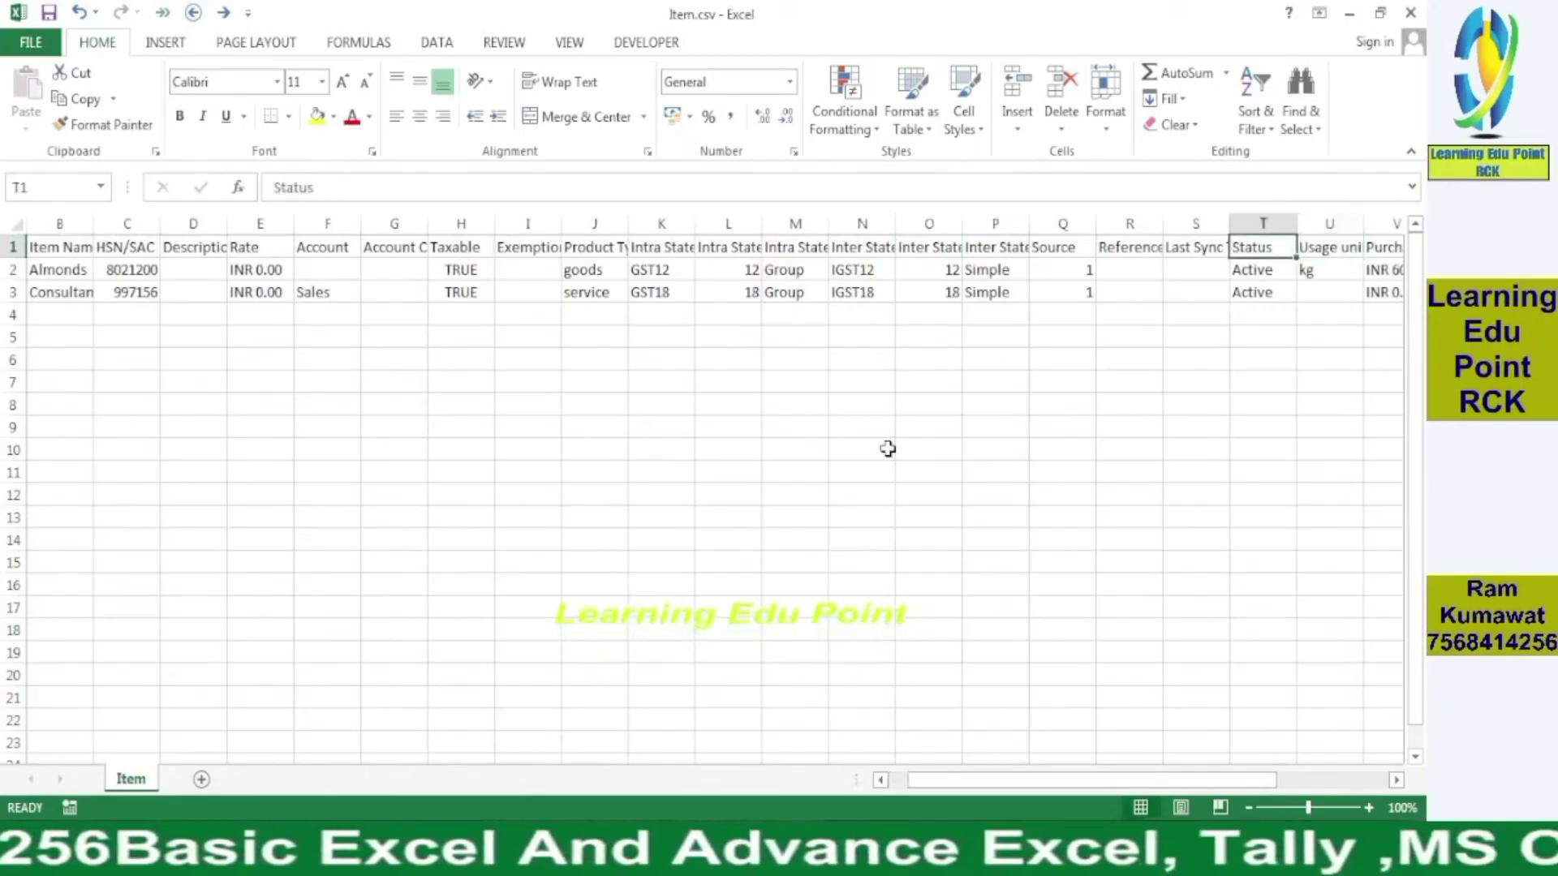
key(Right)
key(Down)
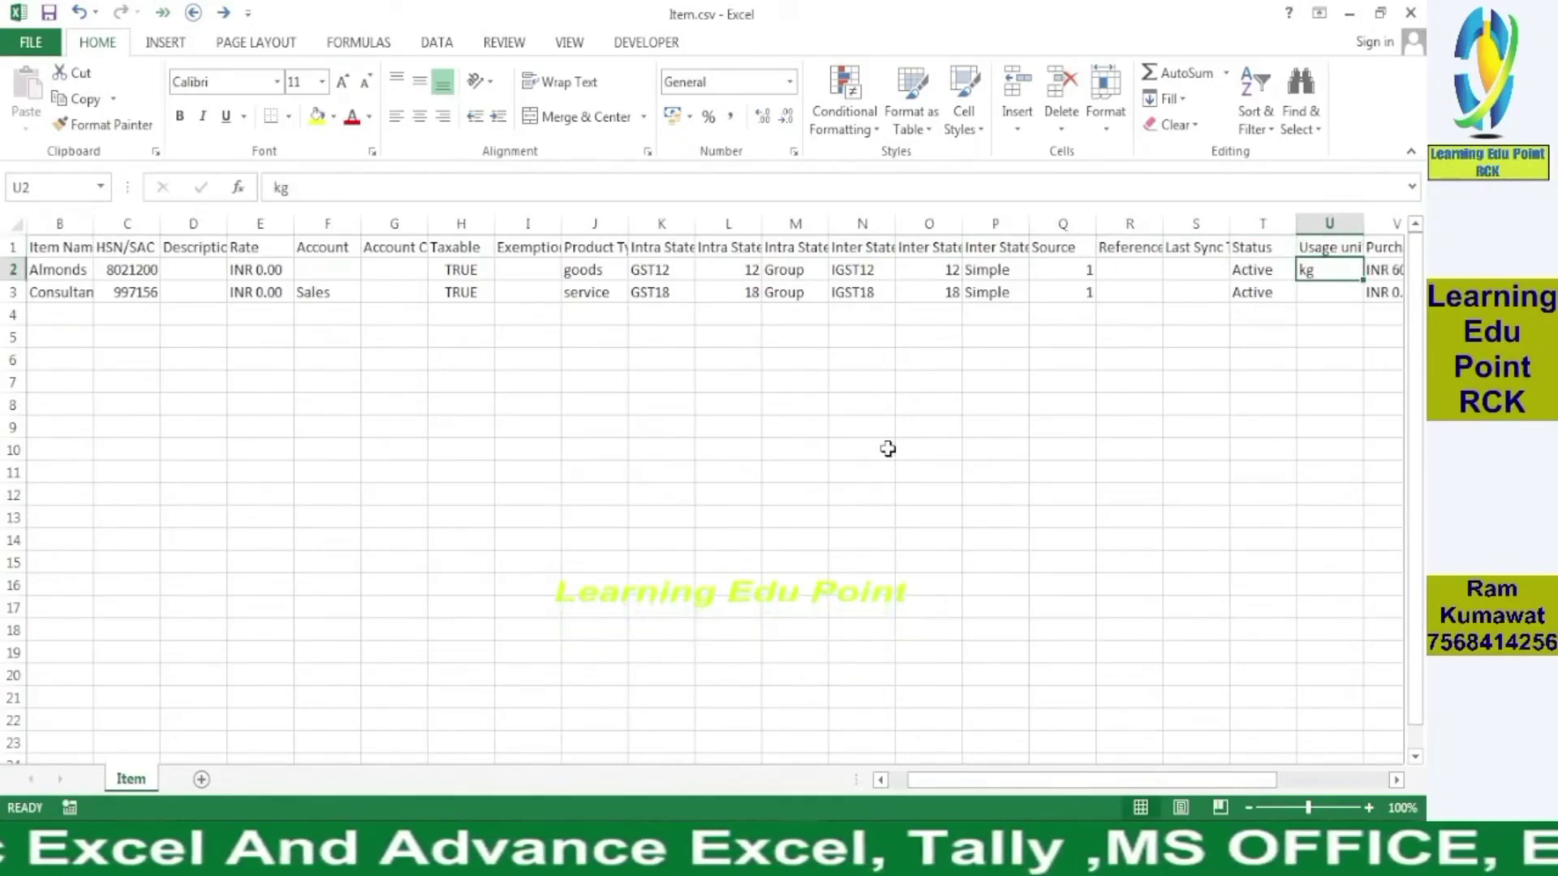
key(Up)
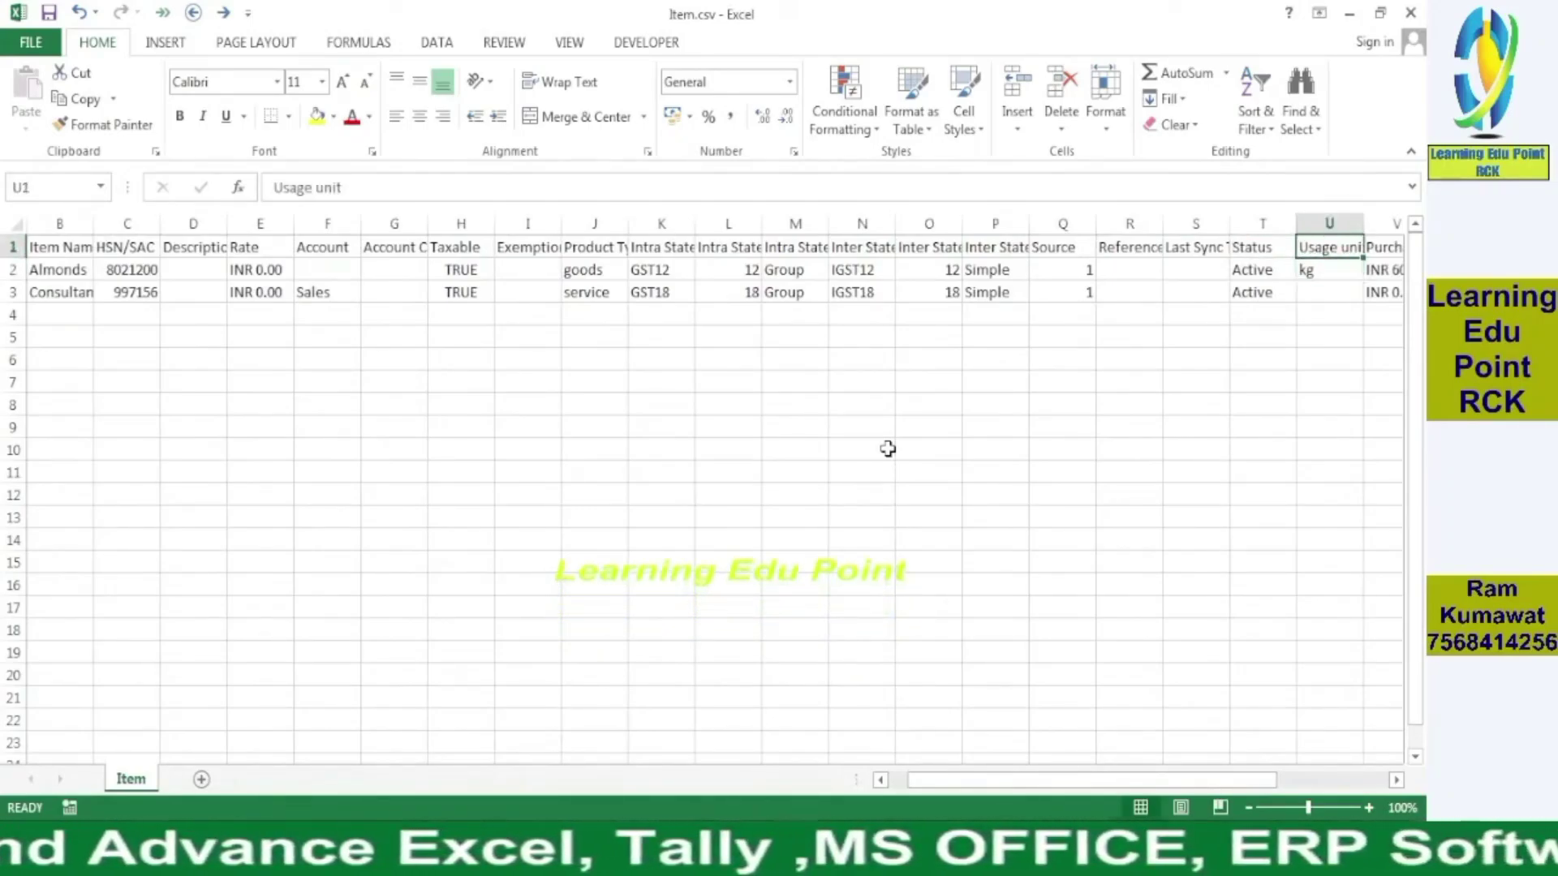
key(alt+Tab)
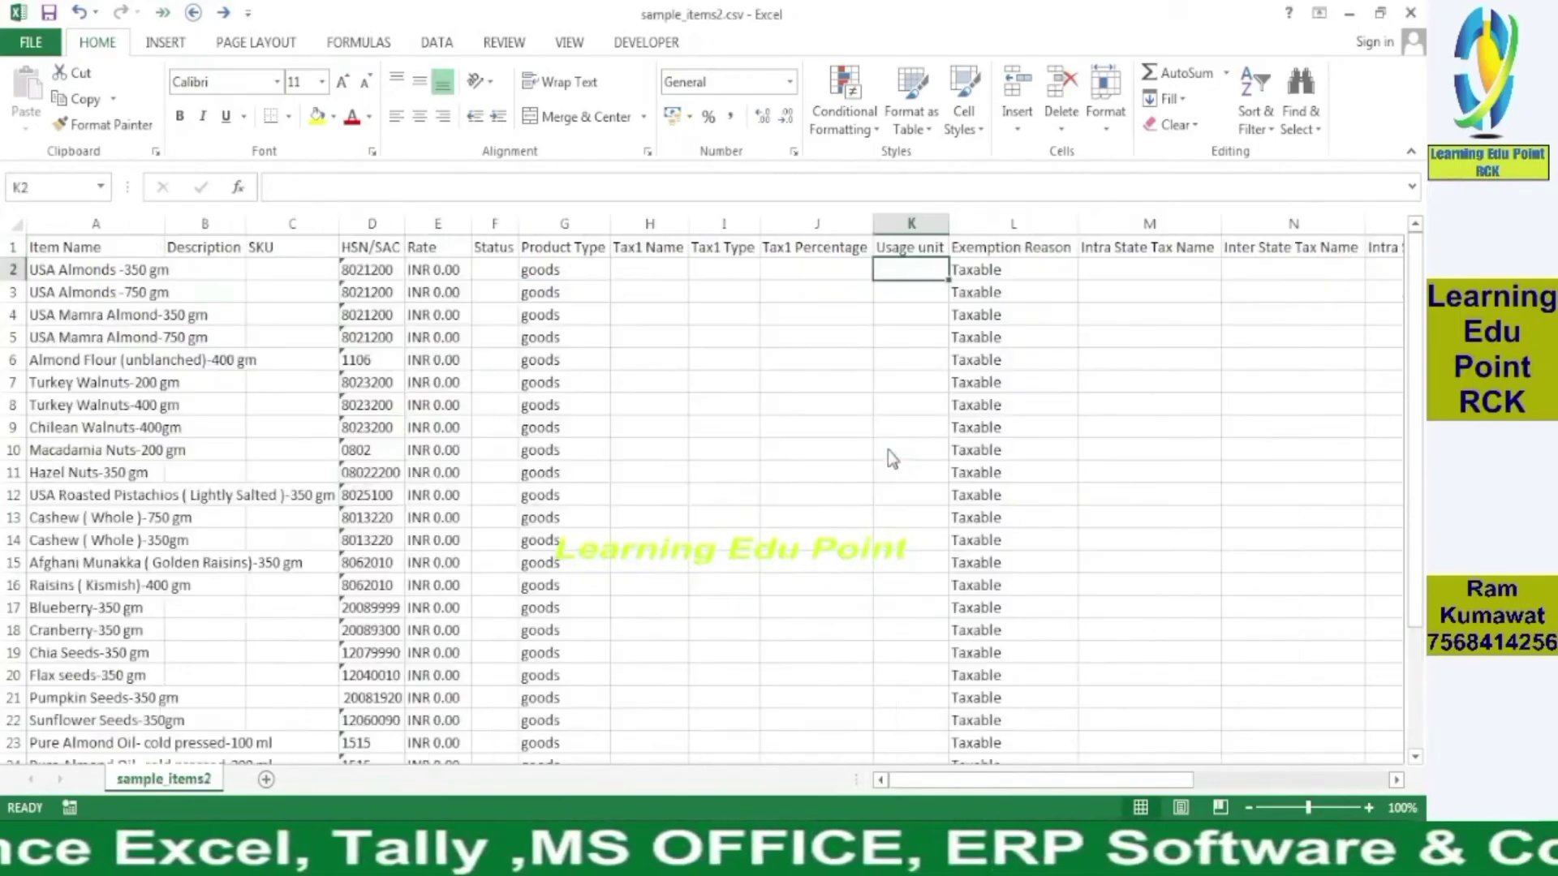
Step: Copy the usage unit kg from the Almonds row of Item.csv into the Usage unit column of all item rows in sample_items2.csv
key(alt+Tab)
key(Down)
key(ctrl+c)
key(alt+Tab)
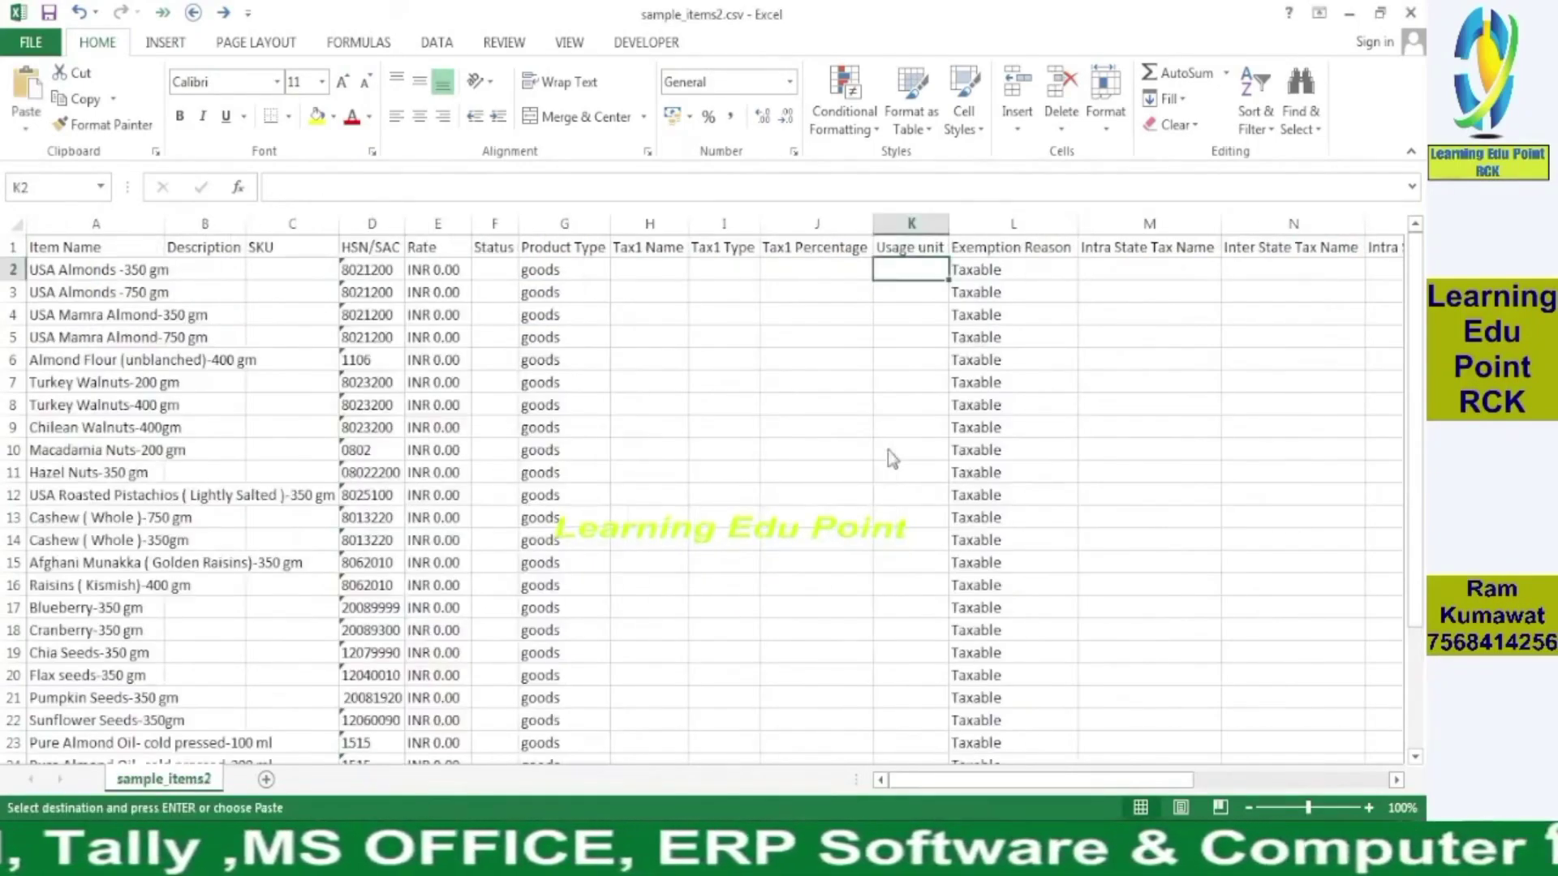
key(Right)
key(ctrl+Down)
key(Left)
key(ctrl+shift+Up)
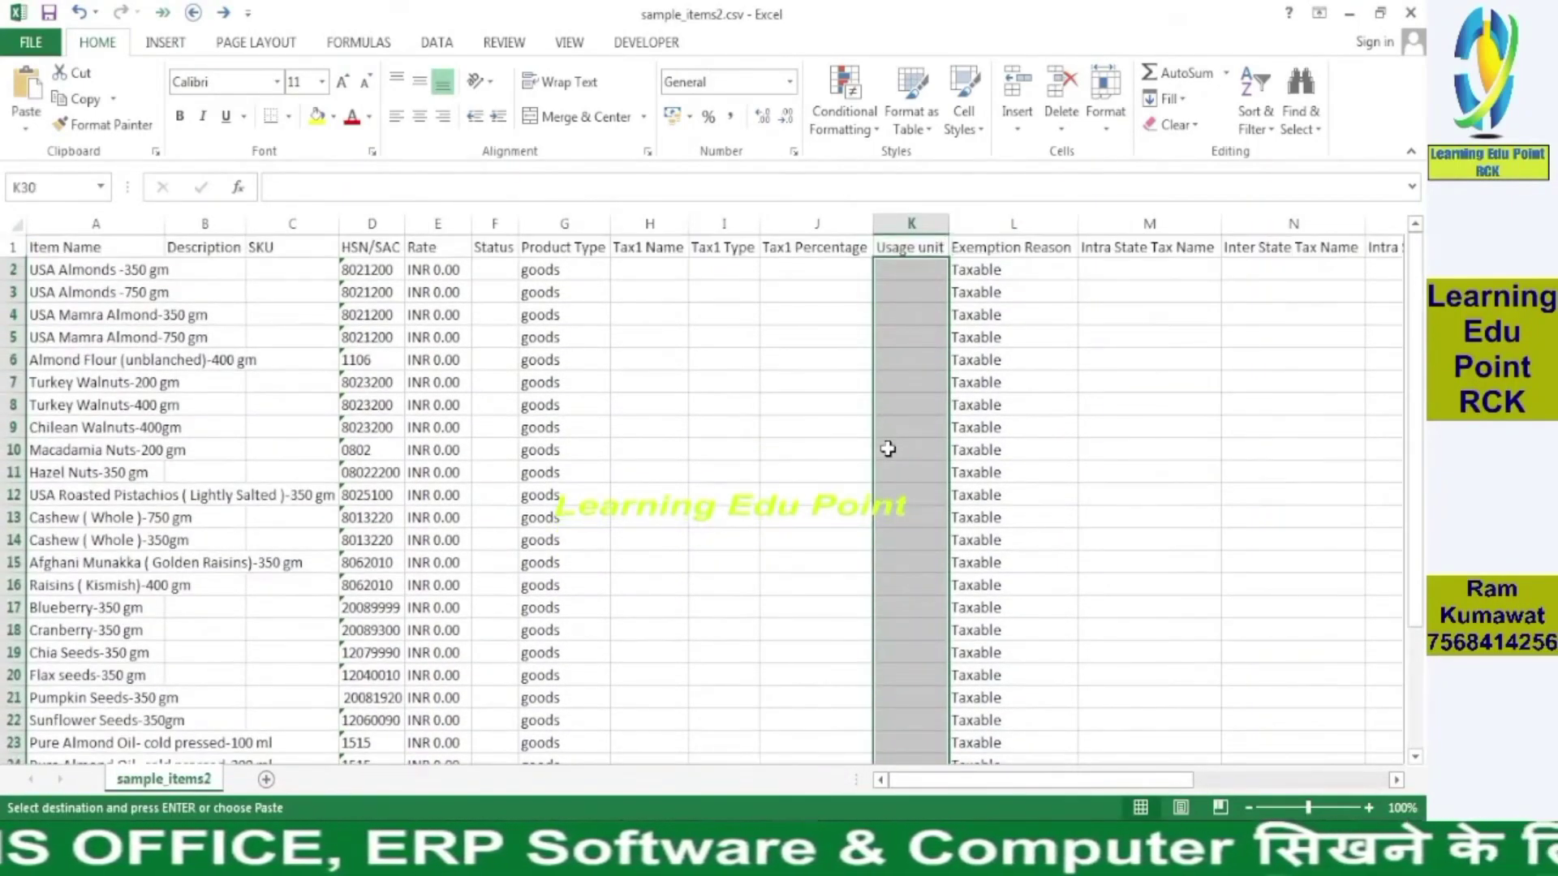
key(Return)
key(ctrl+Up)
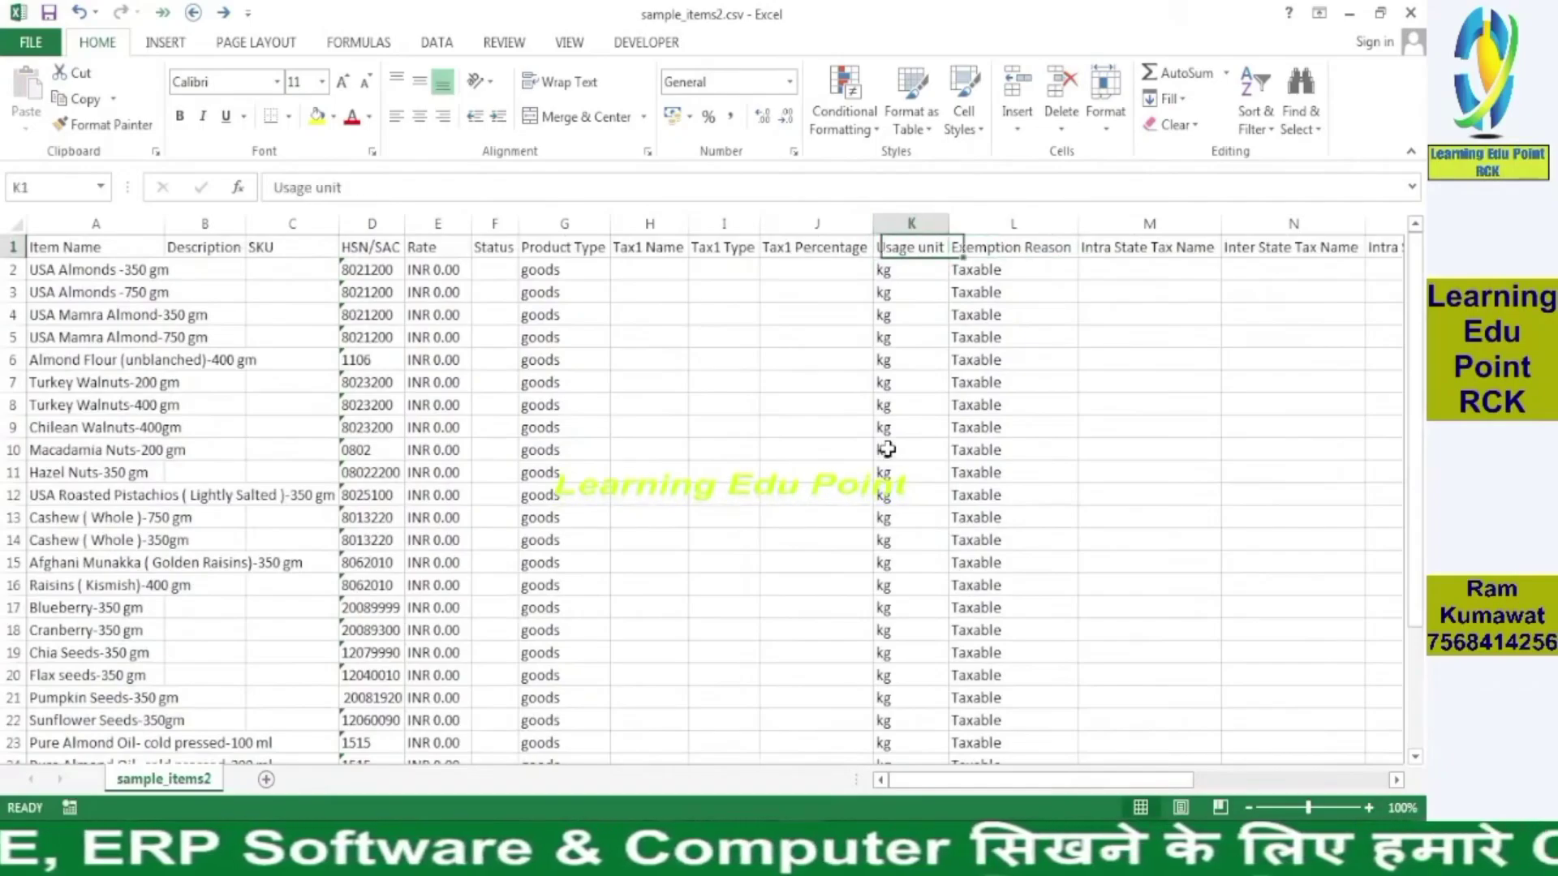
Step: Check the Exemption Reason column of sample_items2.csv, then look through the Item.csv headers from Status to Item Type
key(alt+Tab)
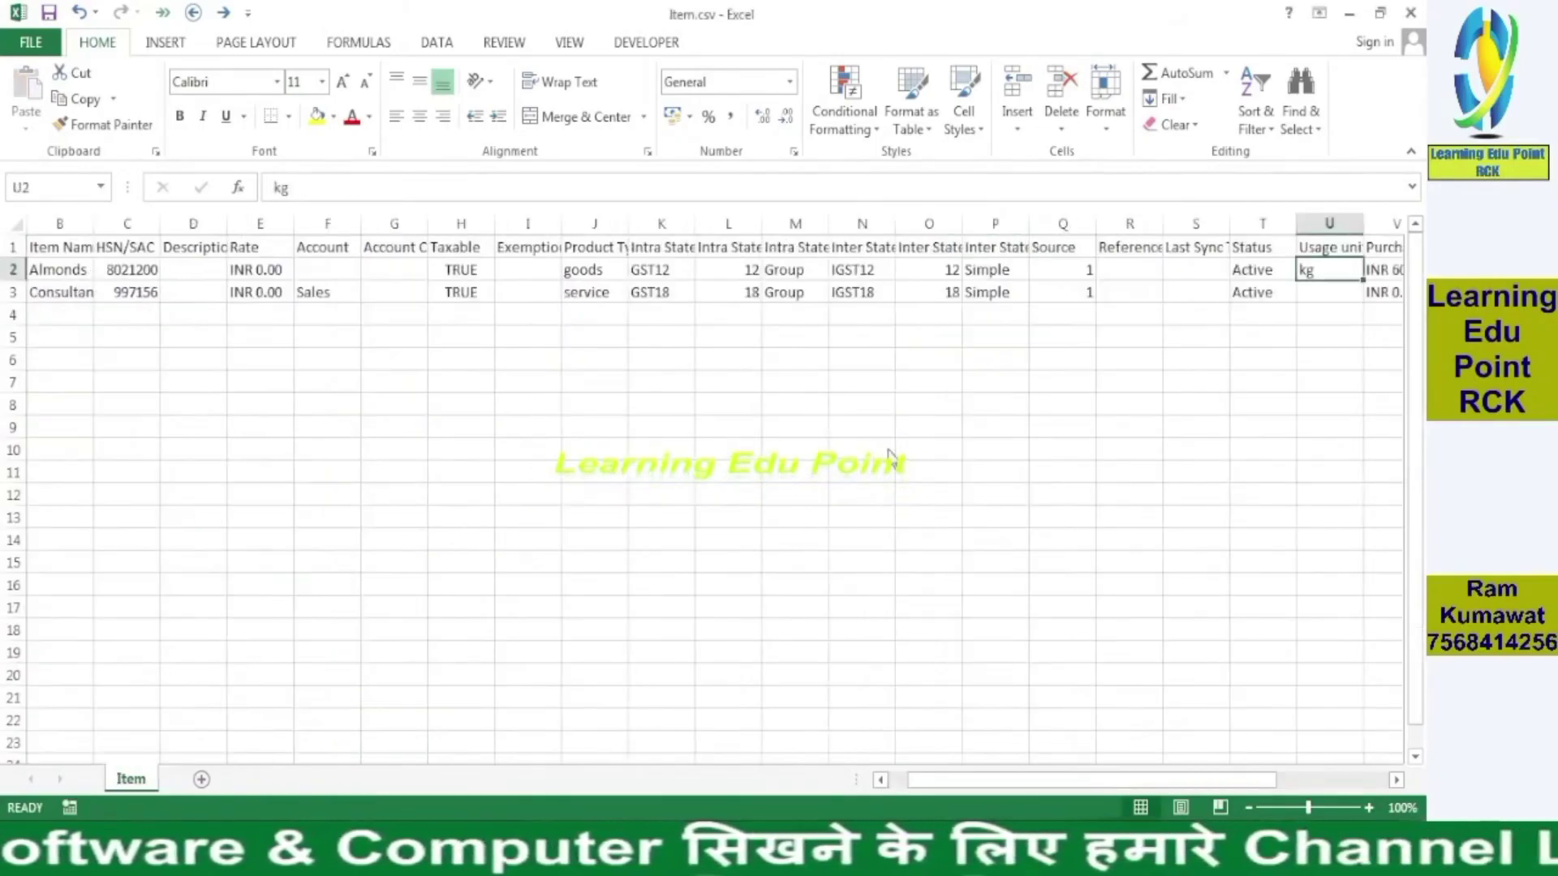
key(alt+Tab)
key(Right)
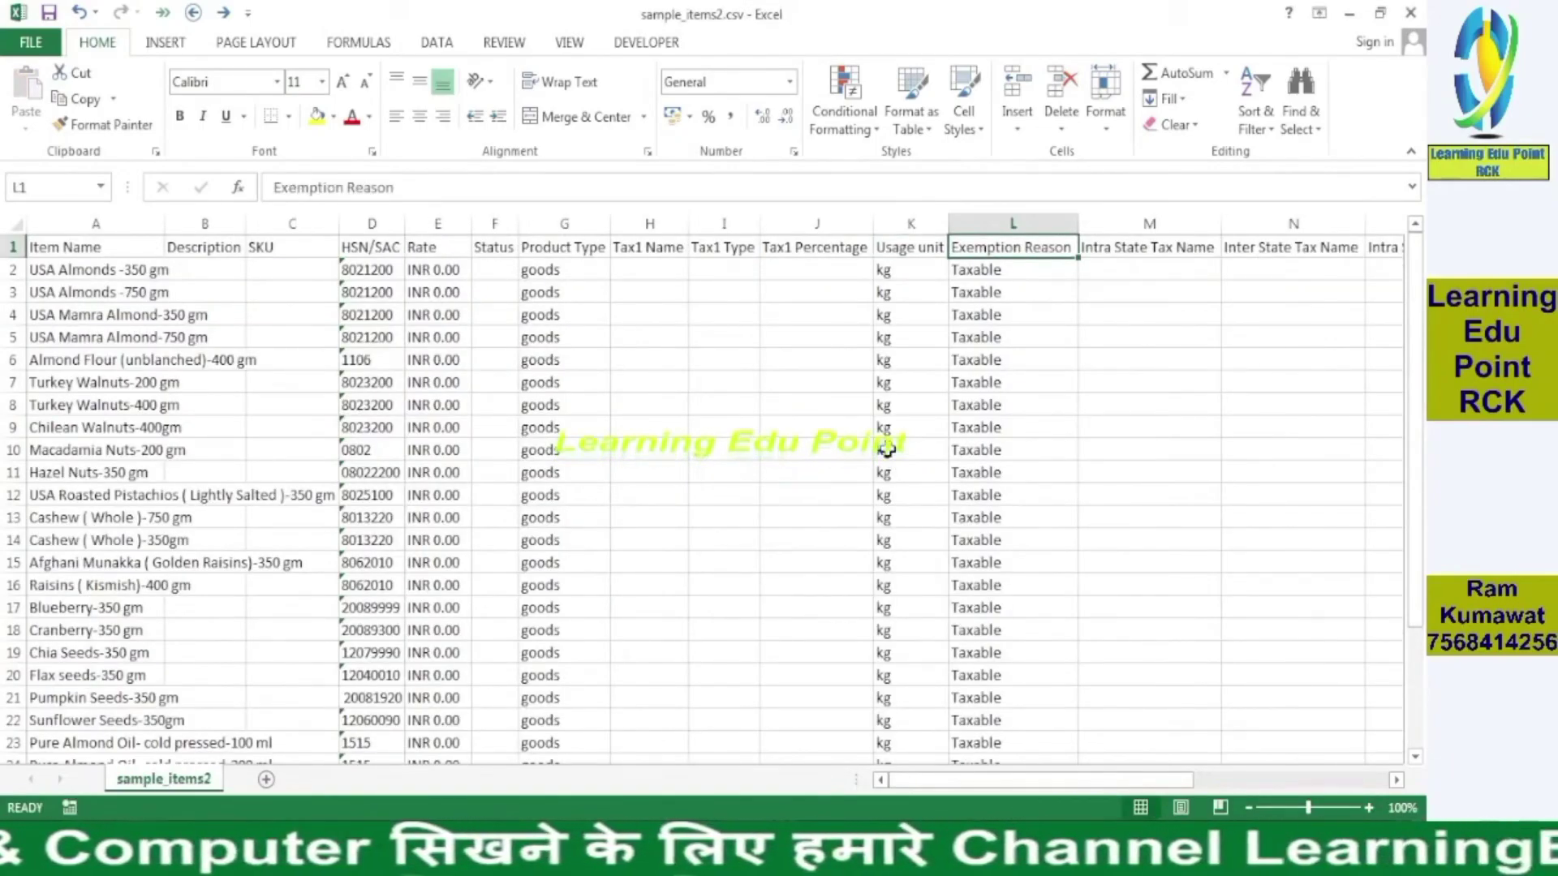
key(Right)
key(Left)
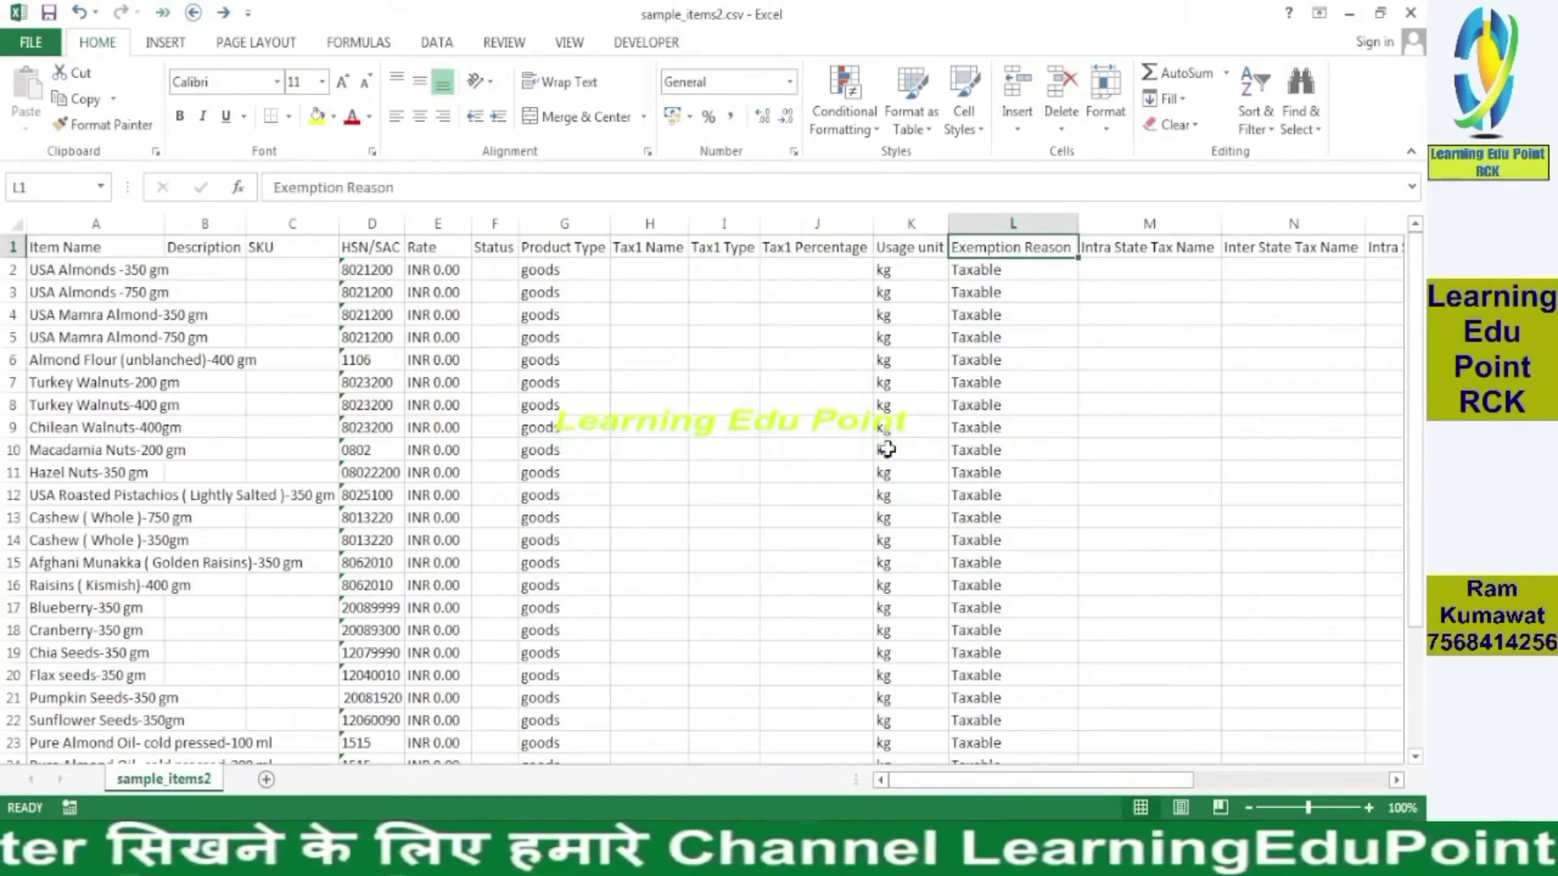
key(alt+Tab)
key(Up)
key(Left)
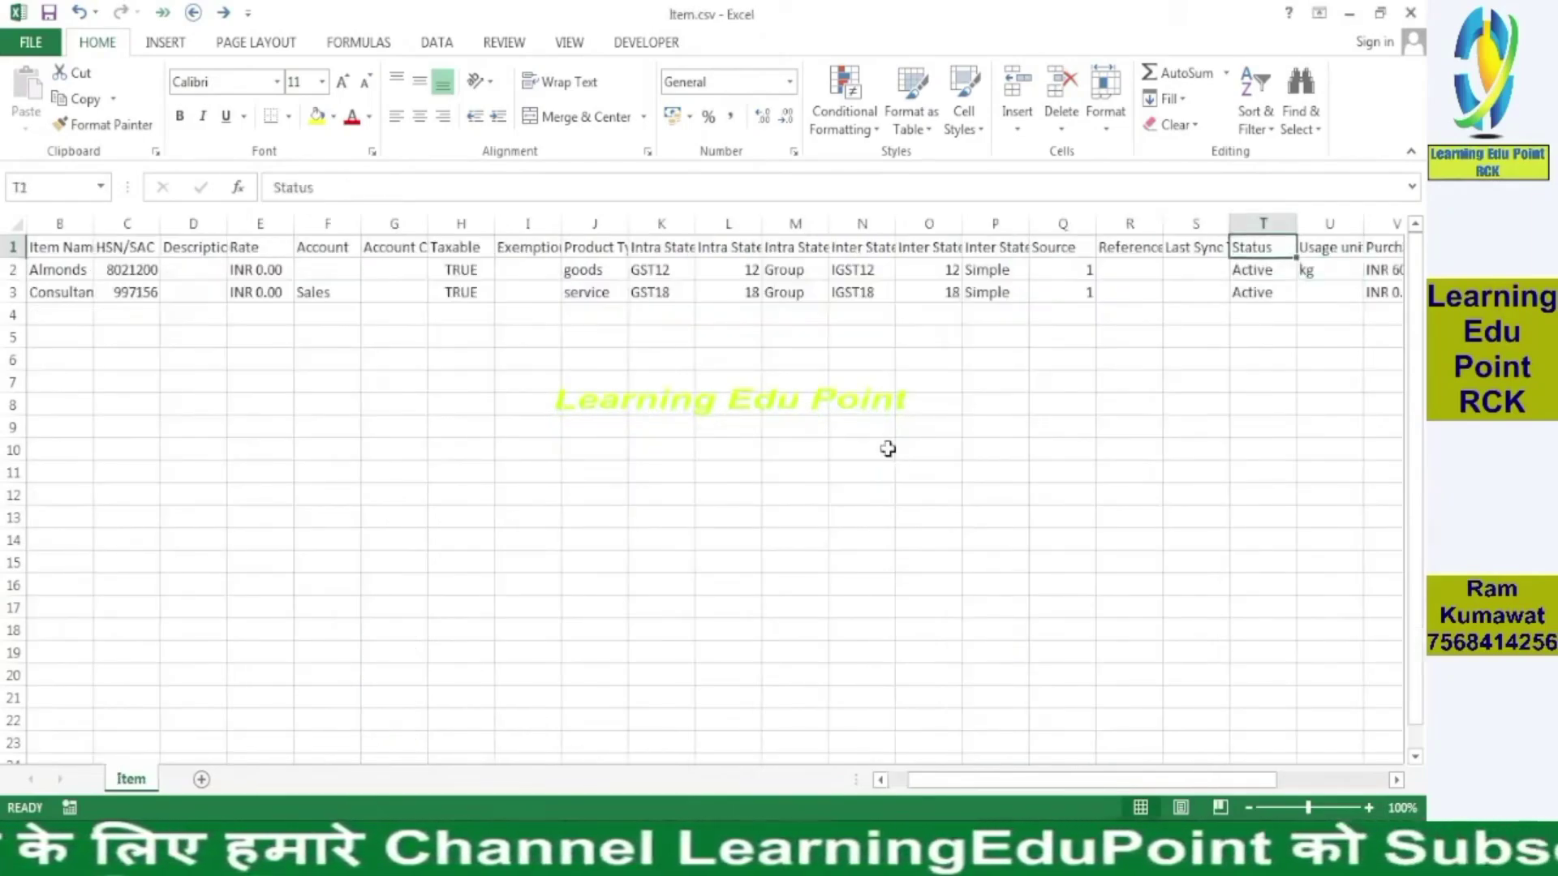
key(Right)
key(Right)
key(Right)
key(Right)
key(Right)
key(Right)
key(Right)
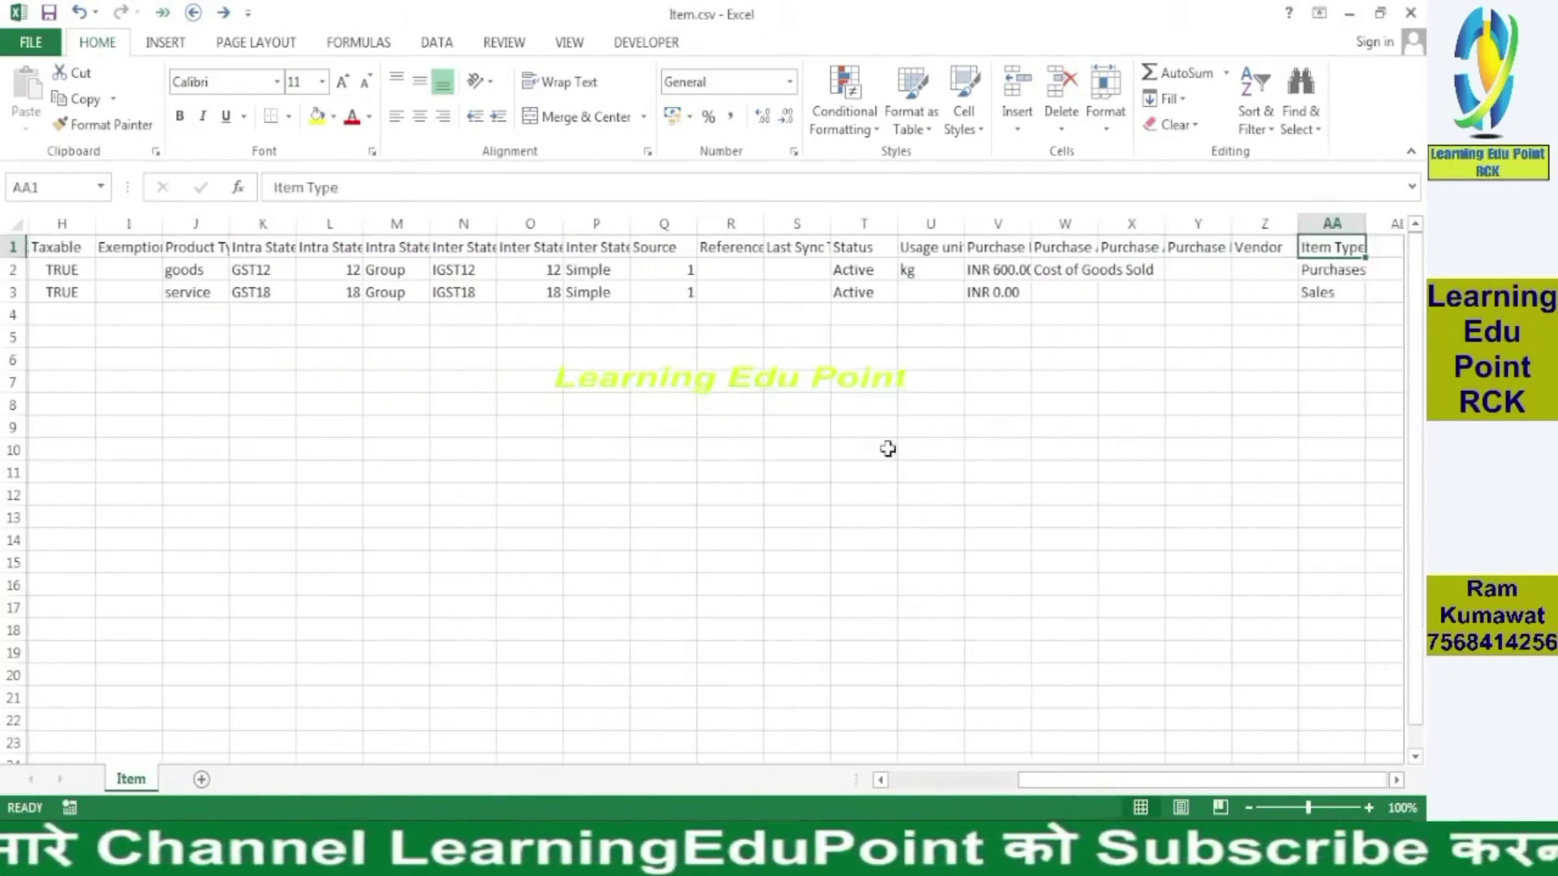
key(Right)
Step: Examine the Item.csv headers back to Item ID, then forward past Exemption Reason to Inter State Tax Type
key(Left)
key(Left)
key(Left)
key(Left)
key(Left)
key(Left)
key(Left)
key(Left)
key(Left)
key(Left)
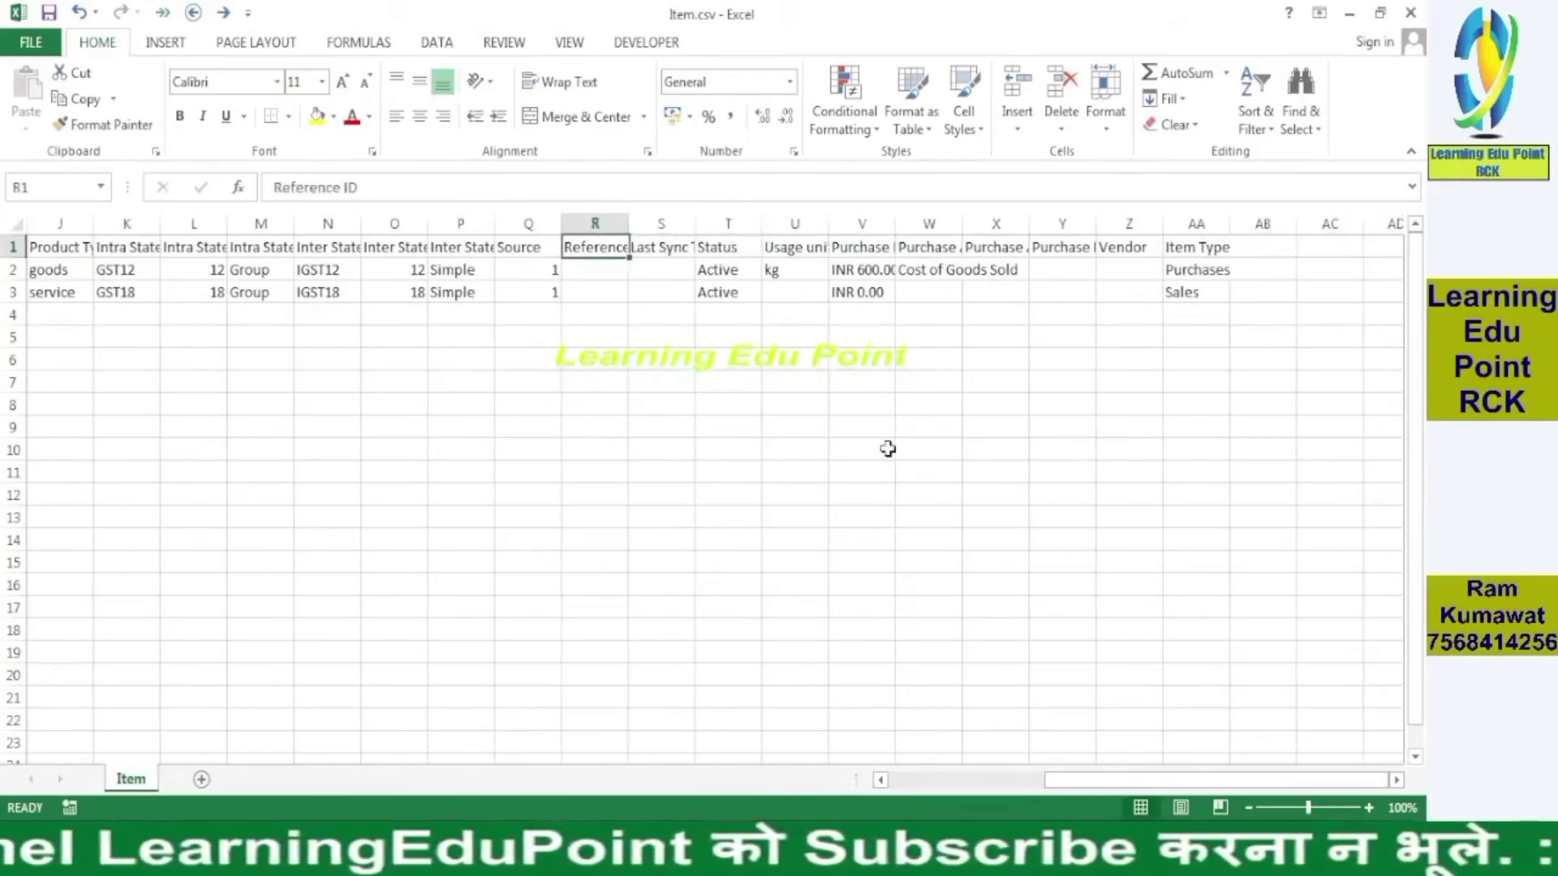
key(Left)
key(Left)
key(Left)
key(Left)
key(Left)
key(Left)
key(Left)
key(Left)
key(Left)
key(Left)
key(Left)
key(Left)
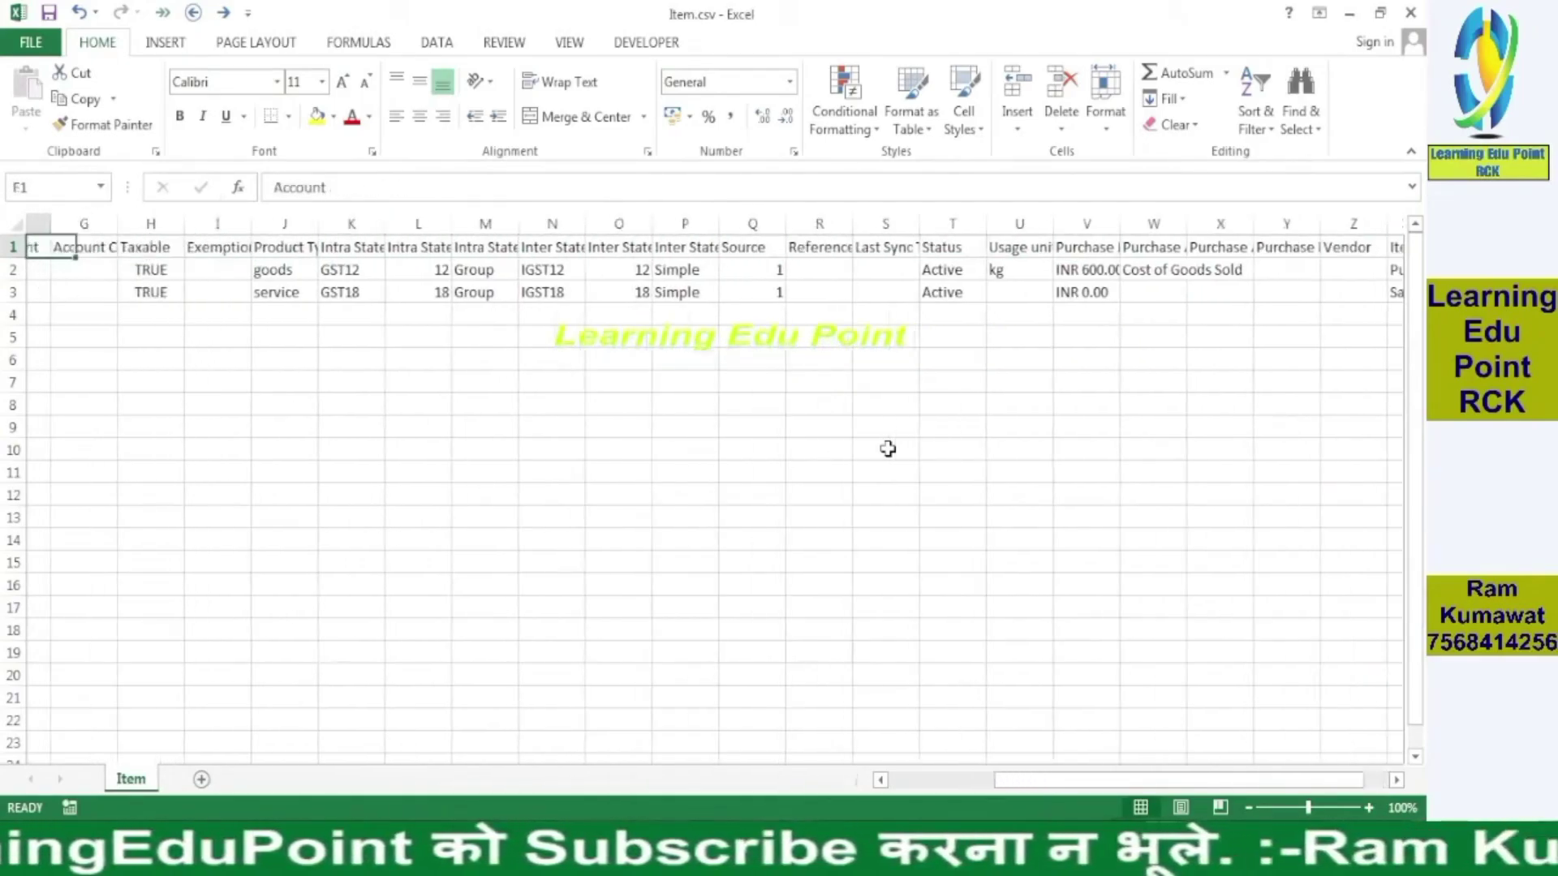
key(Left)
key(Left)
key(Left)
key(Left)
key(Left)
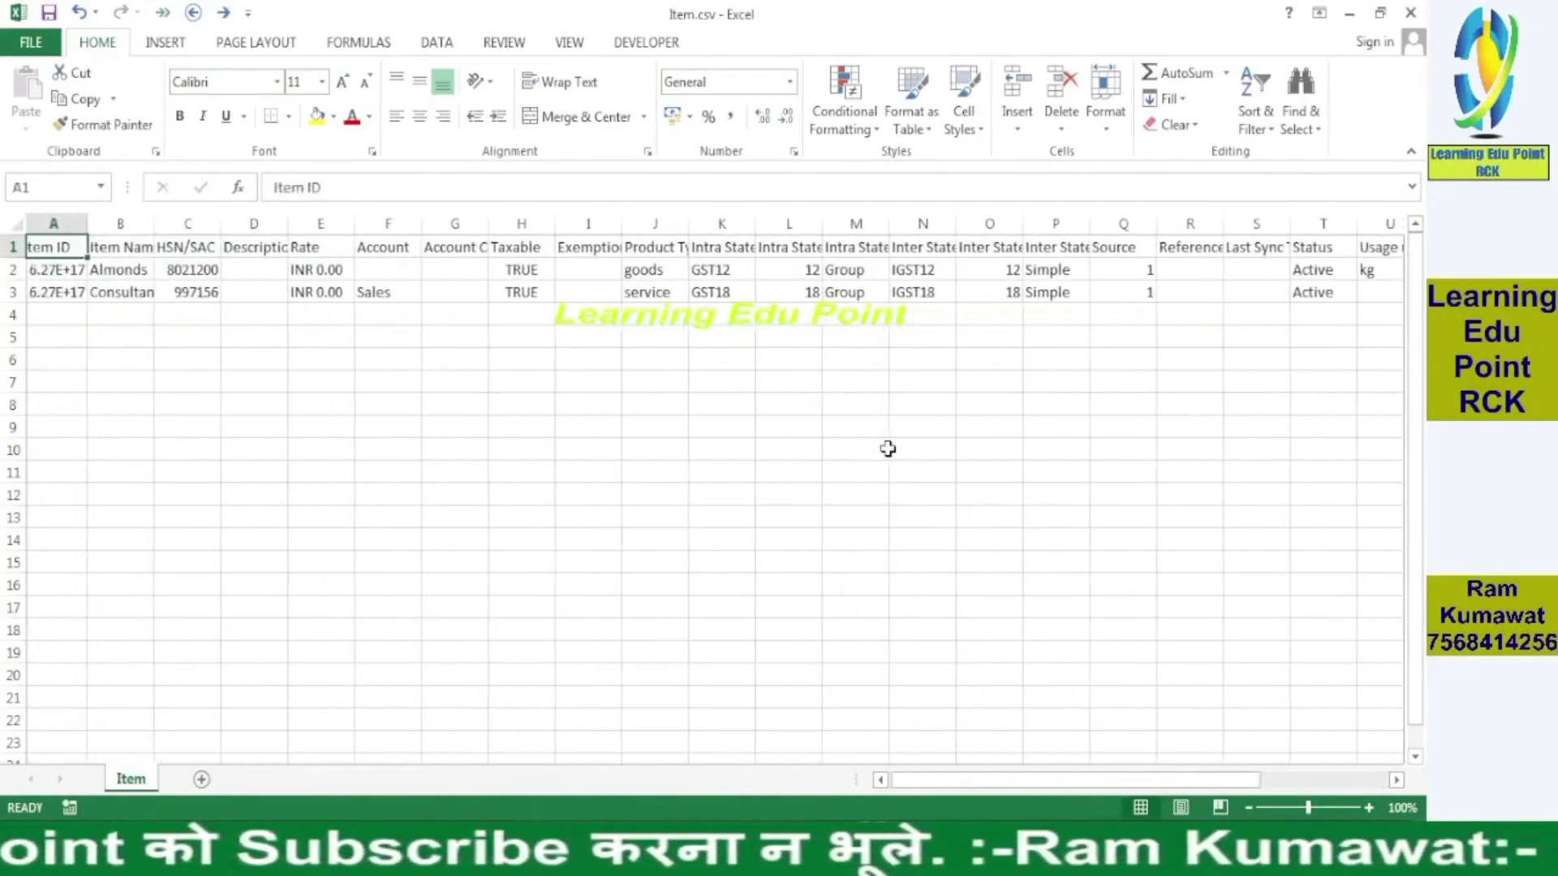
key(Right)
key(Right)
key(Right)
key(Right)
key(Right)
key(Right)
key(Right)
key(Right)
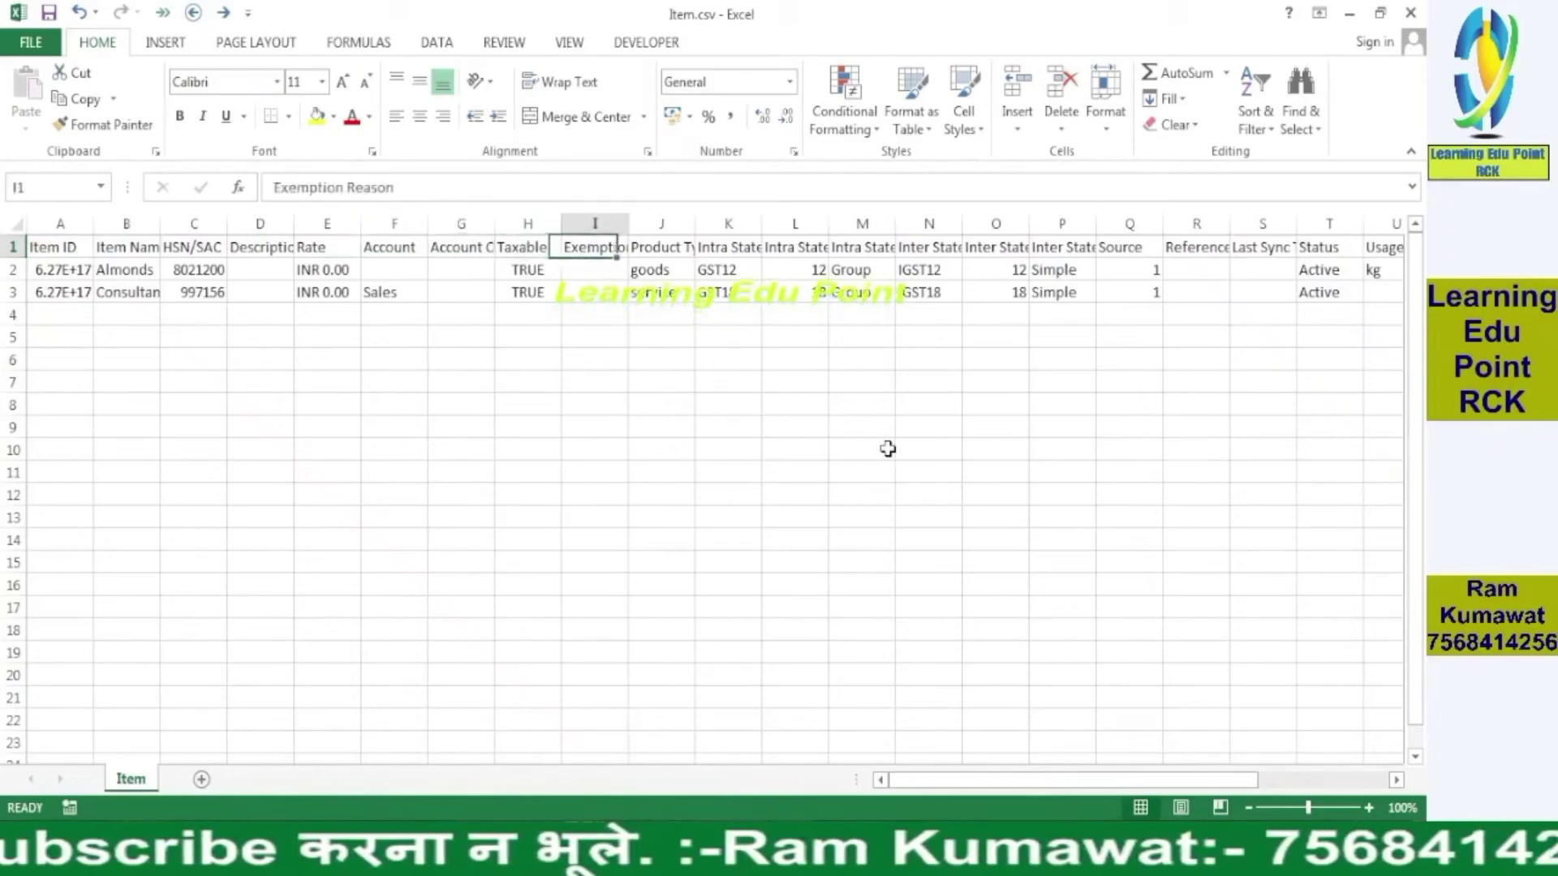
key(Right)
key(Right)
key(Right)
key(Right)
key(Right)
key(Right)
key(Right)
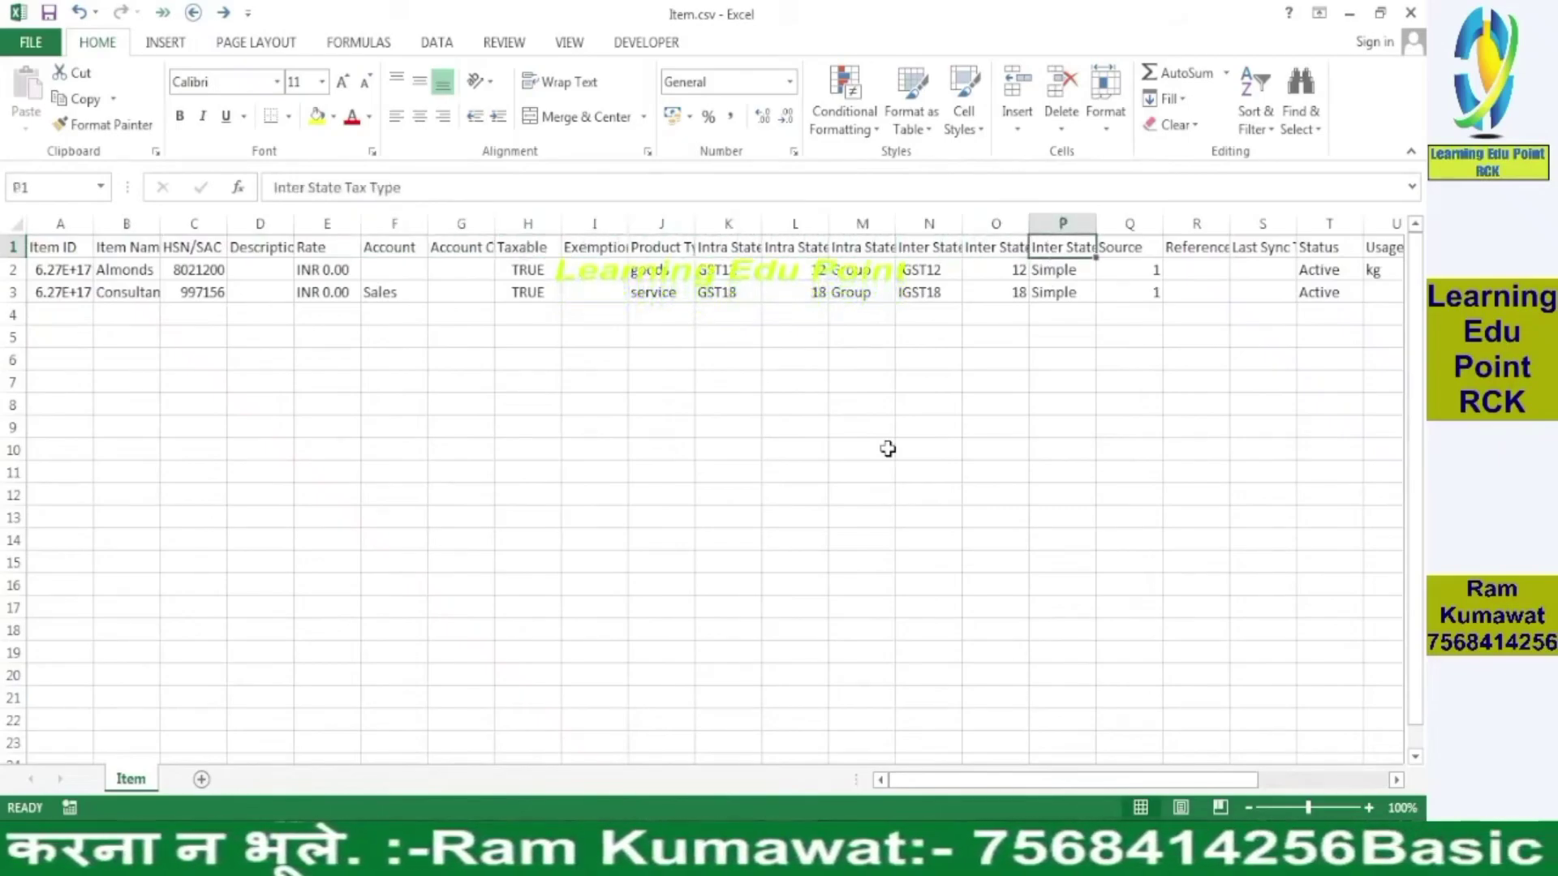
Step: Clear the Taxable entries from the Exemption Reason column of sample_items2.csv
key(ctrl+Tab)
key(Down)
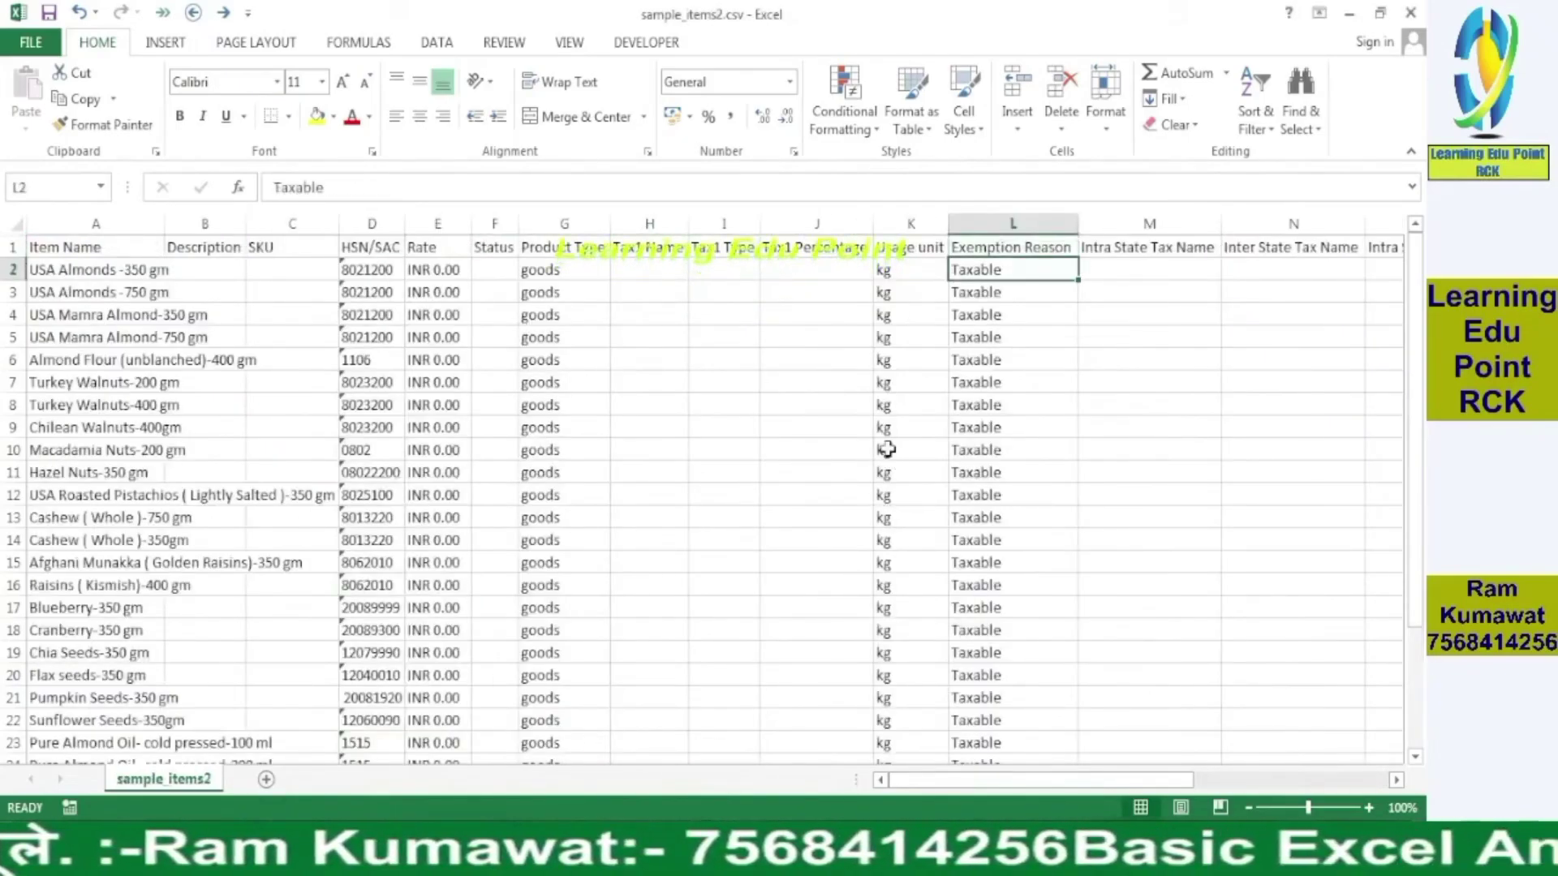
key(ctrl+shift+Down)
key(ctrl+z)
key(Up)
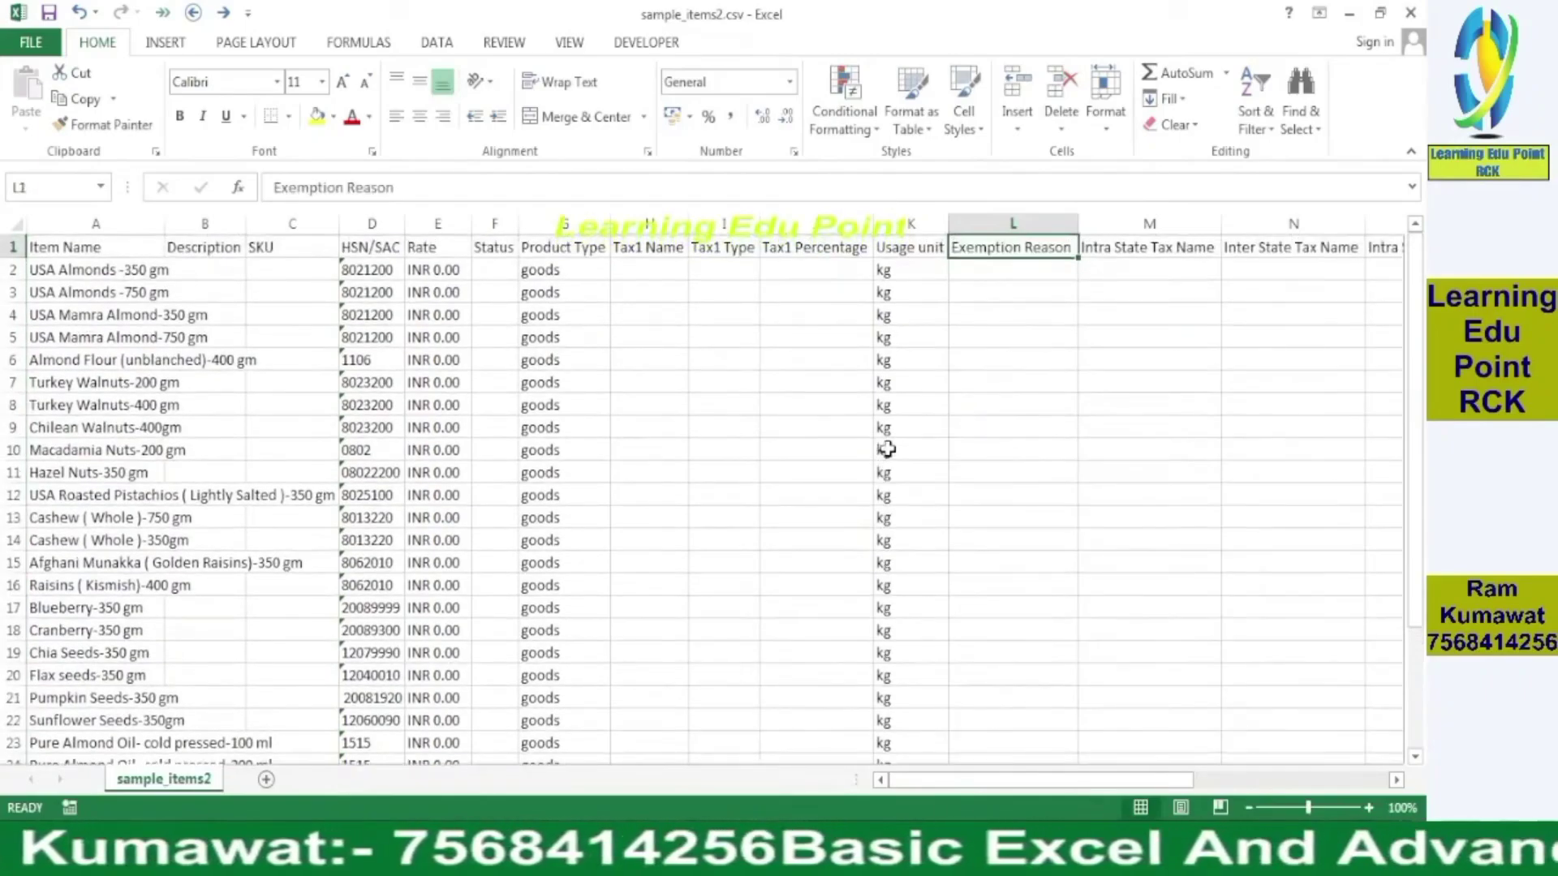
Step: Compare the Intra State Tax Name header of sample_items2.csv with the tax and Product Type headers of Item.csv
key(Right)
key(Right)
key(Left)
key(Right)
key(Left)
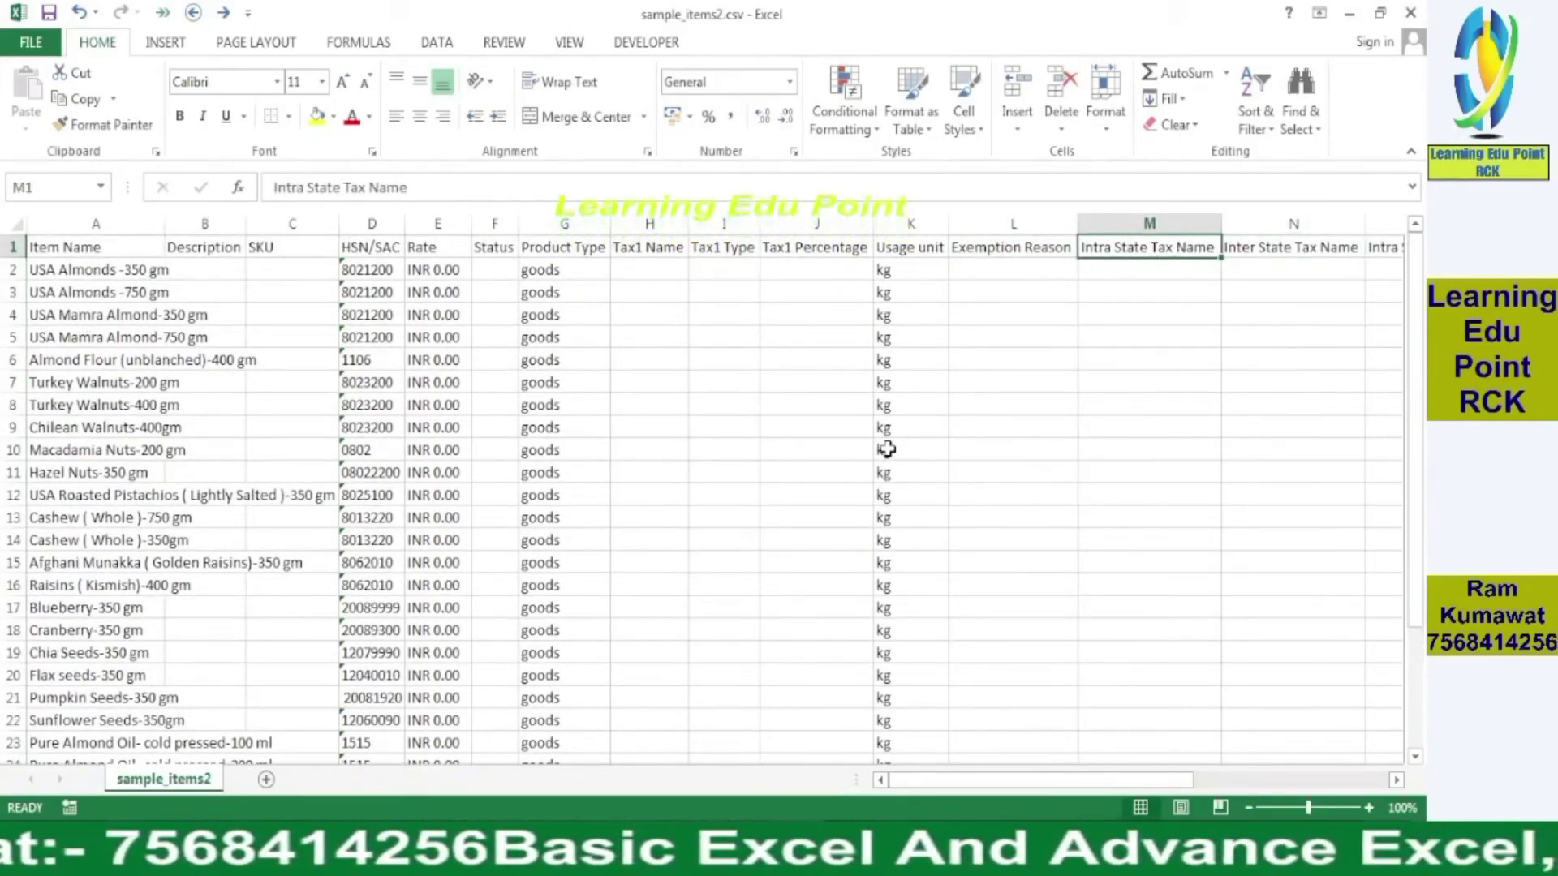
key(ctrl+Tab)
key(Right)
key(Left)
key(Left)
key(Left)
key(Left)
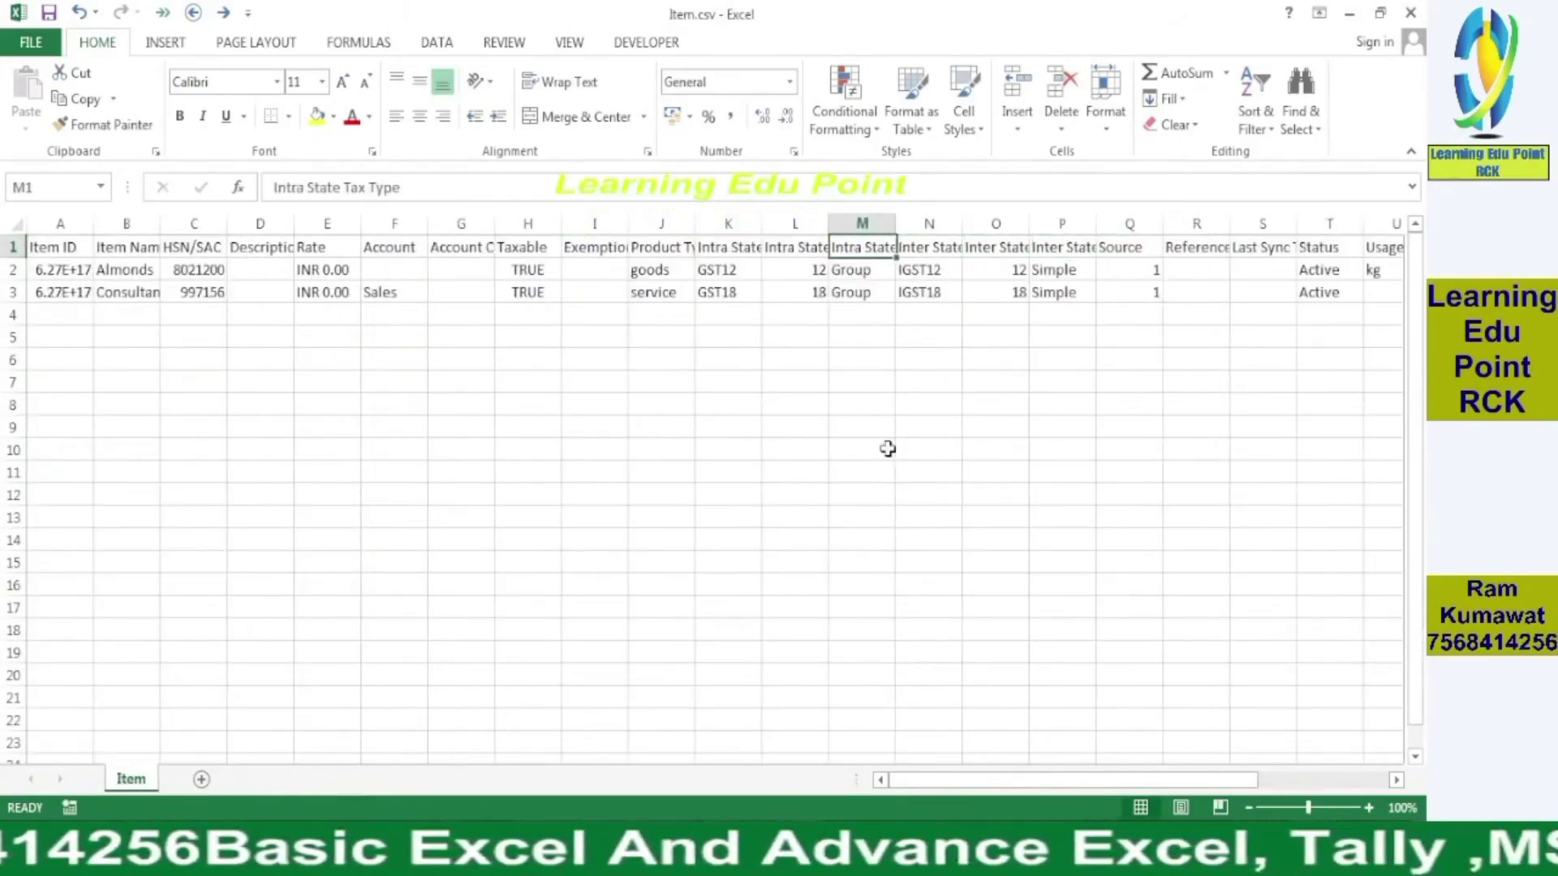
key(Left)
key(Left)
key(Left)
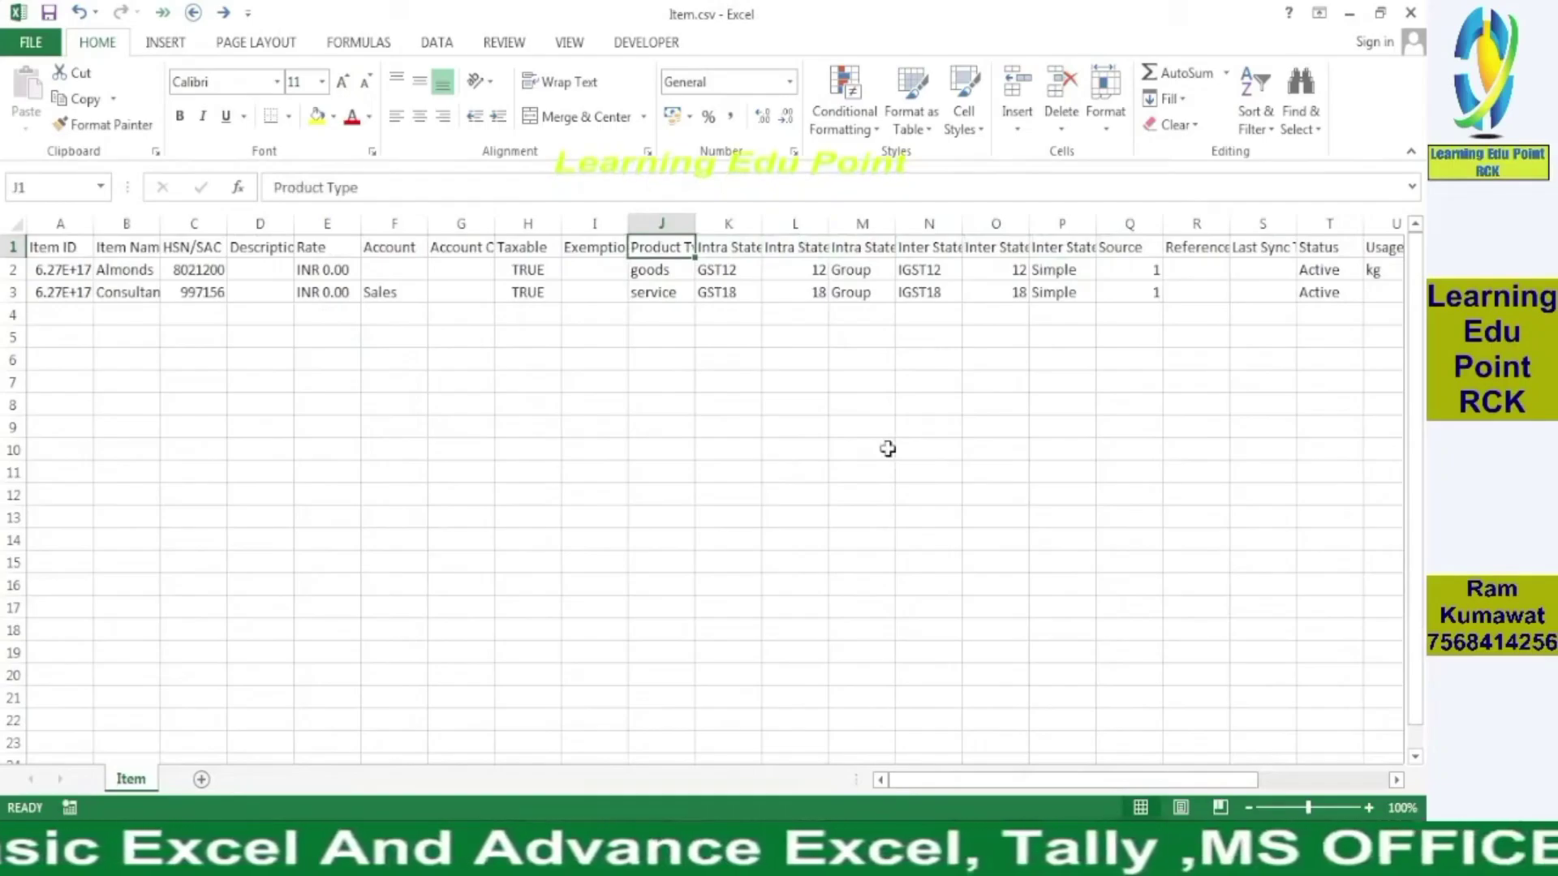
Step: Wrap the text of the header row in Item.csv
click(13, 247)
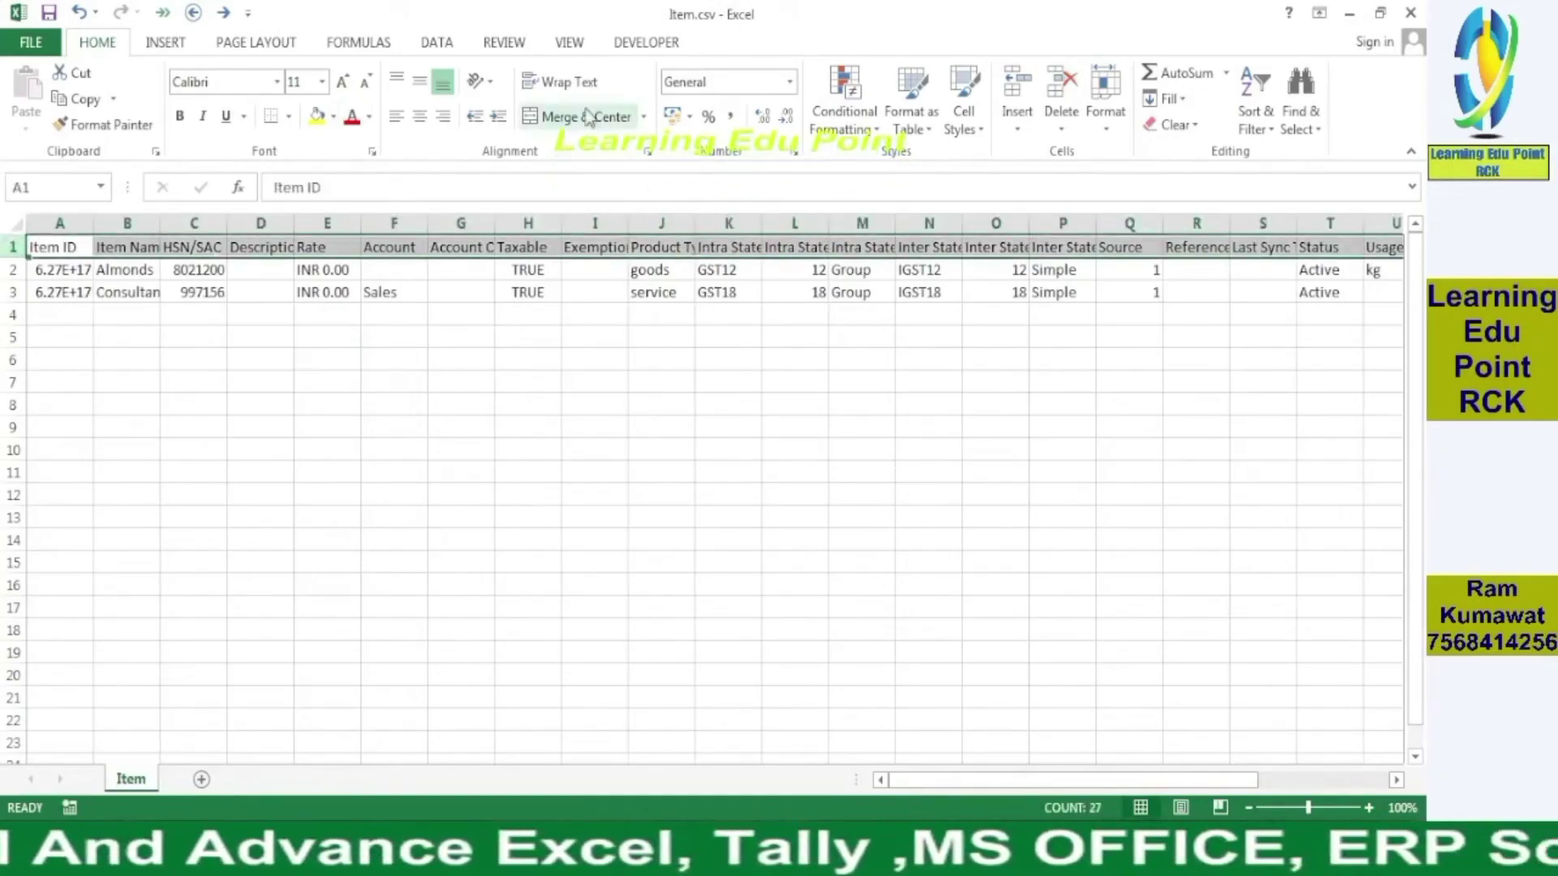
click(542, 82)
click(605, 341)
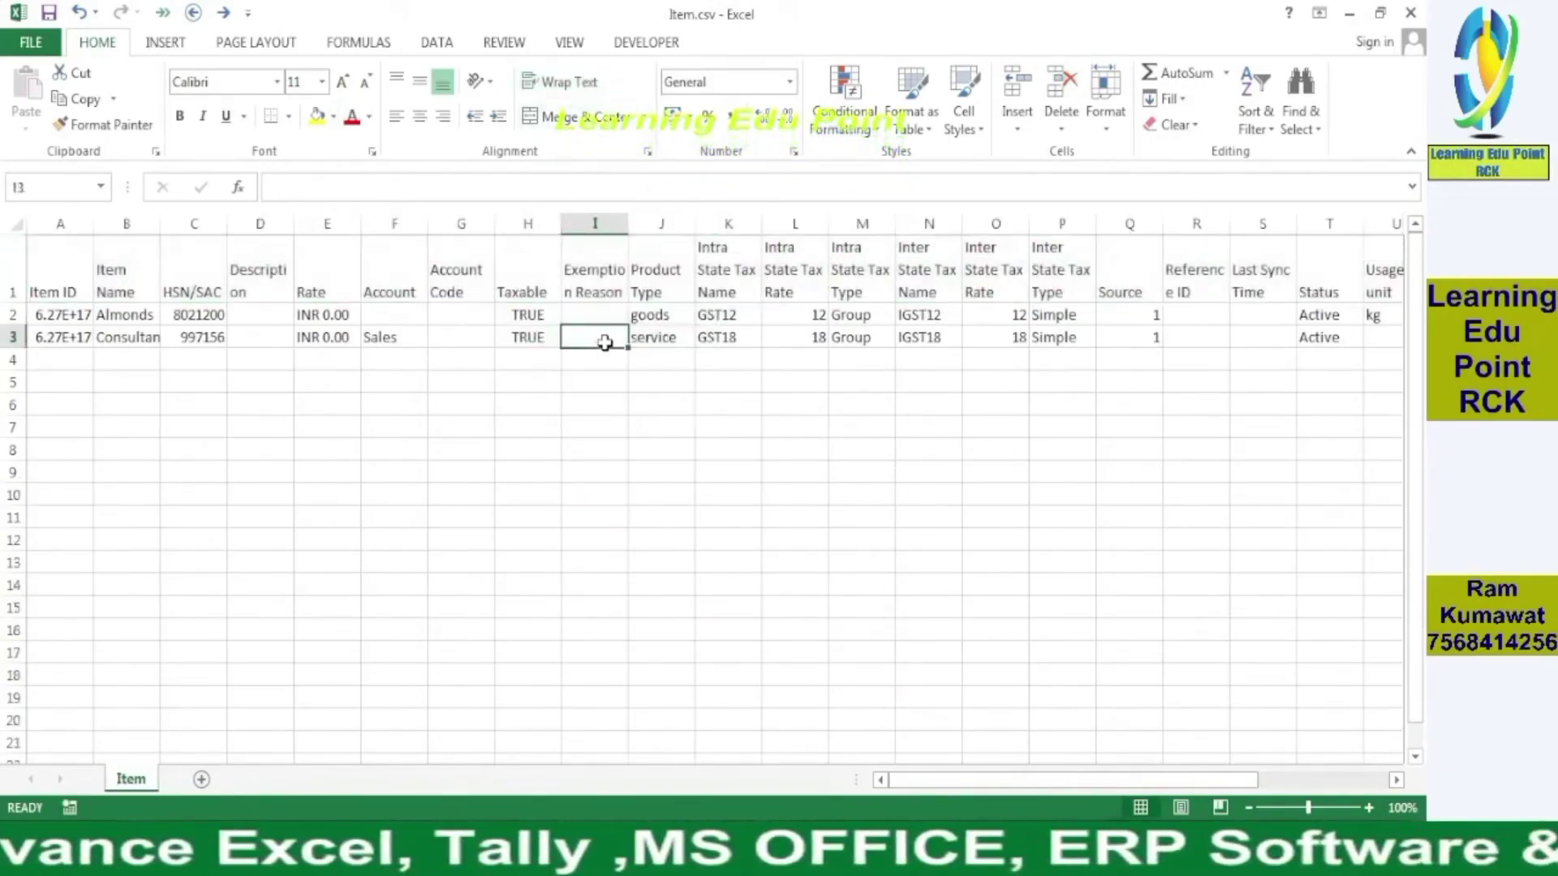
Step: Check the Almonds row's Intra State Tax Name in Item.csv against the columns around Intra State Tax Name in sample_items2.csv
key(Right)
key(Up)
key(Up)
key(Right)
key(Down)
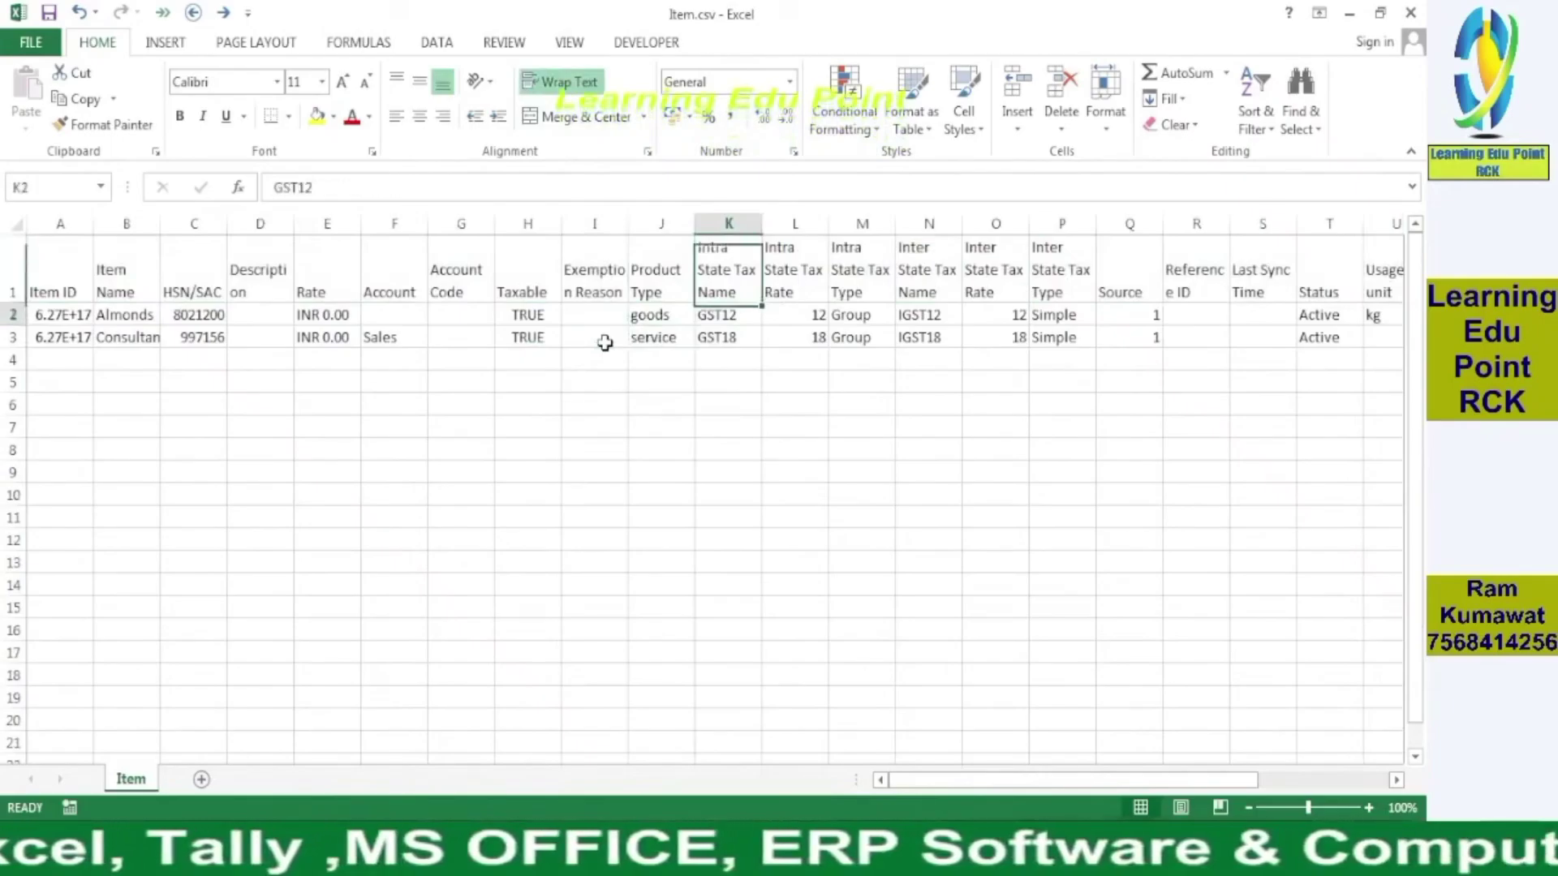
key(alt+Tab)
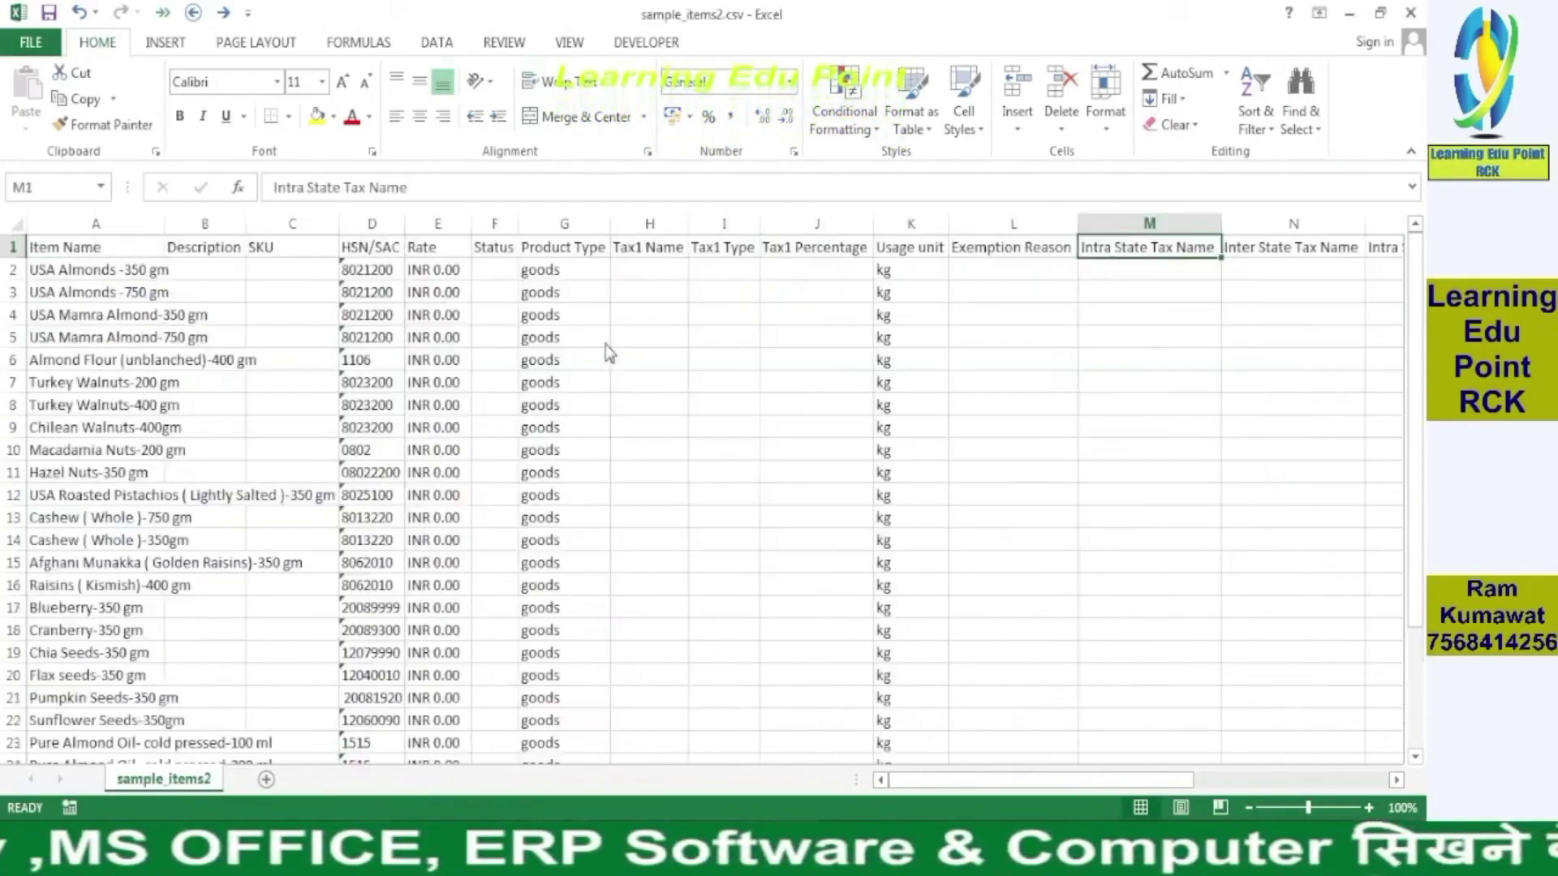
key(Left)
key(Left)
key(Left)
key(Right)
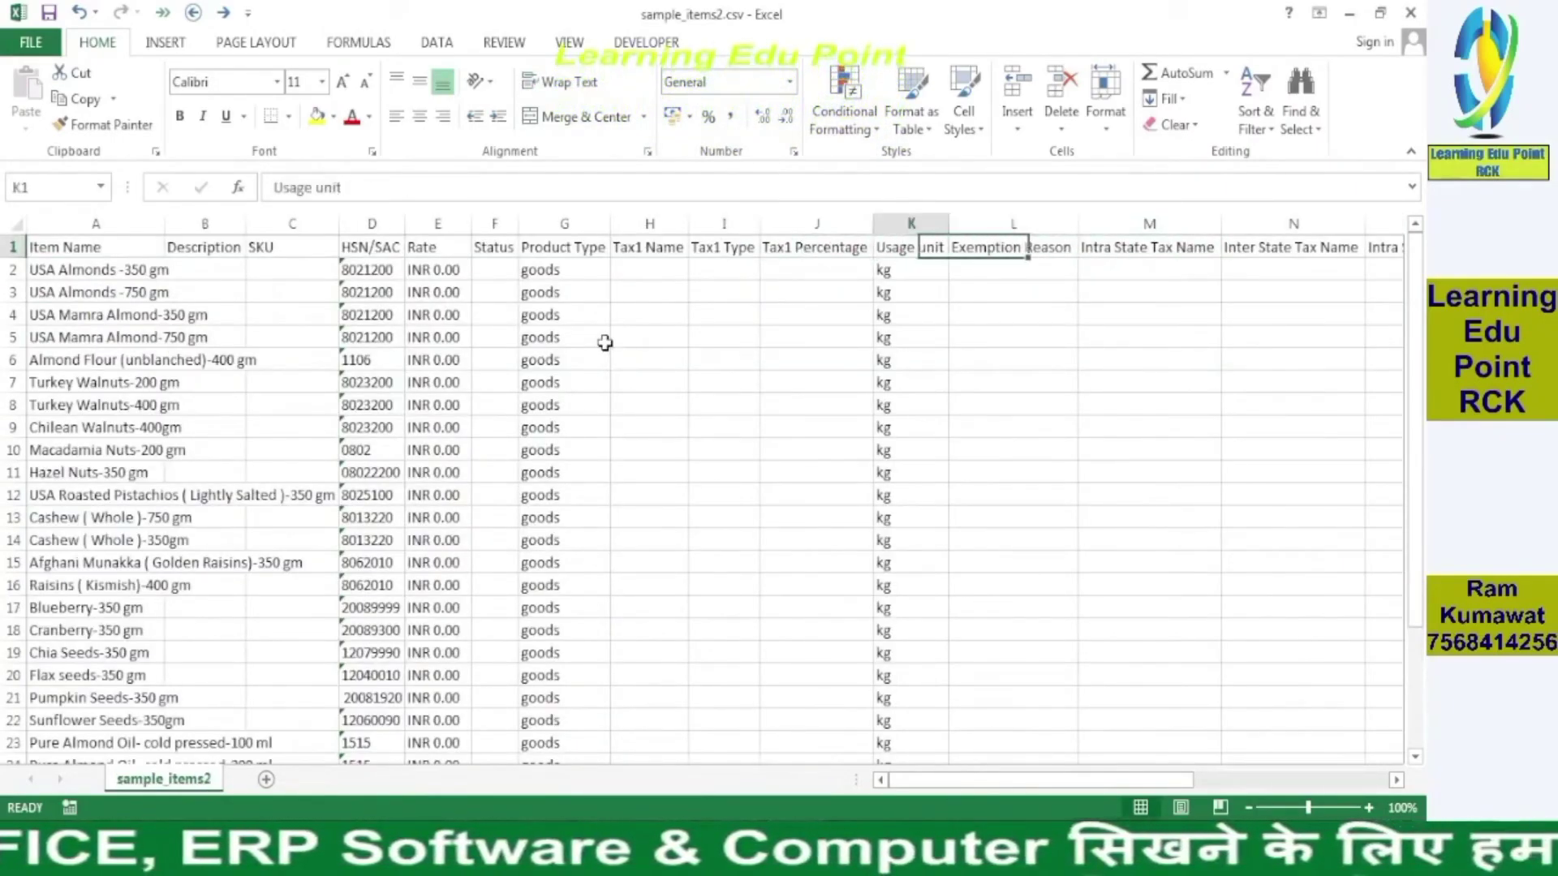
key(Left)
key(Left)
key(Right)
key(Right)
key(Right)
key(Right)
key(Right)
key(Left)
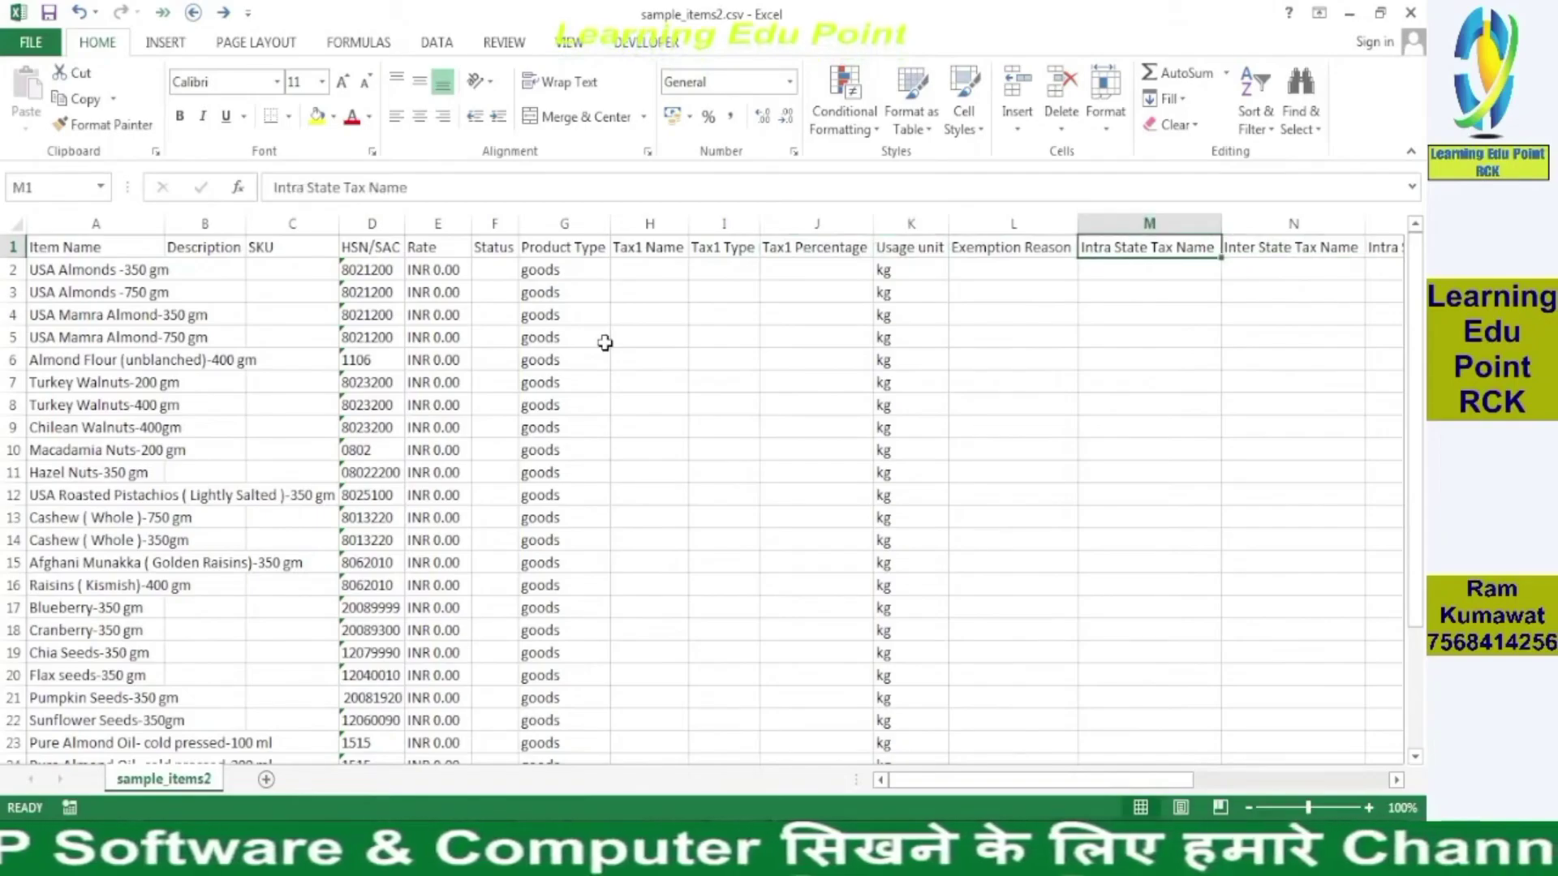
Step: Examine the Intra State tax rate and type and the Inter State tax columns of the Almonds row in Item.csv
key(alt+Tab)
key(Up)
key(Right)
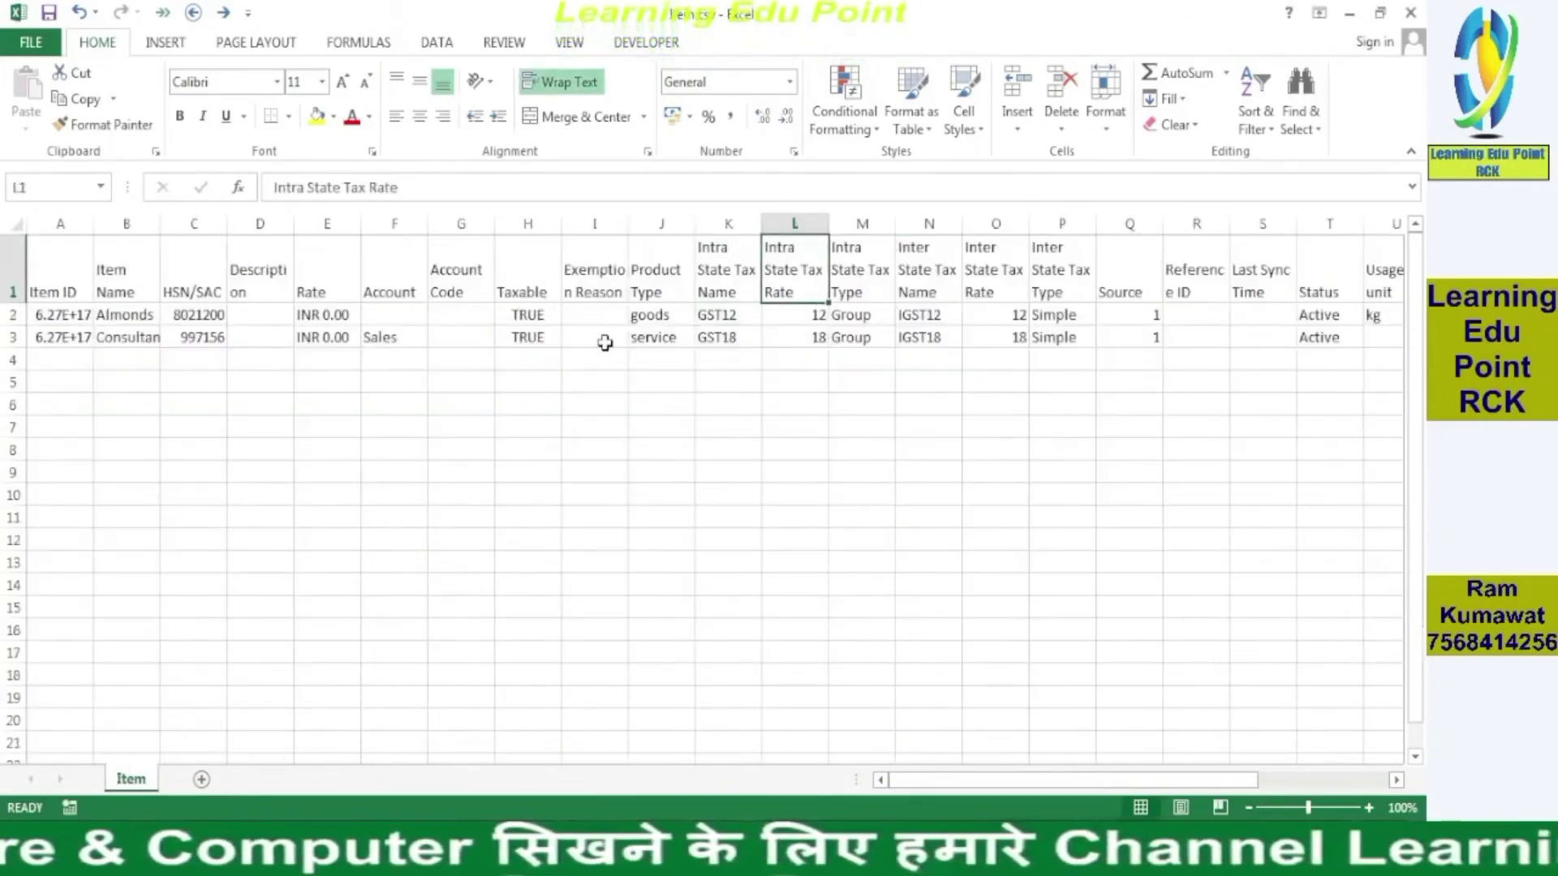
key(Down)
key(Right)
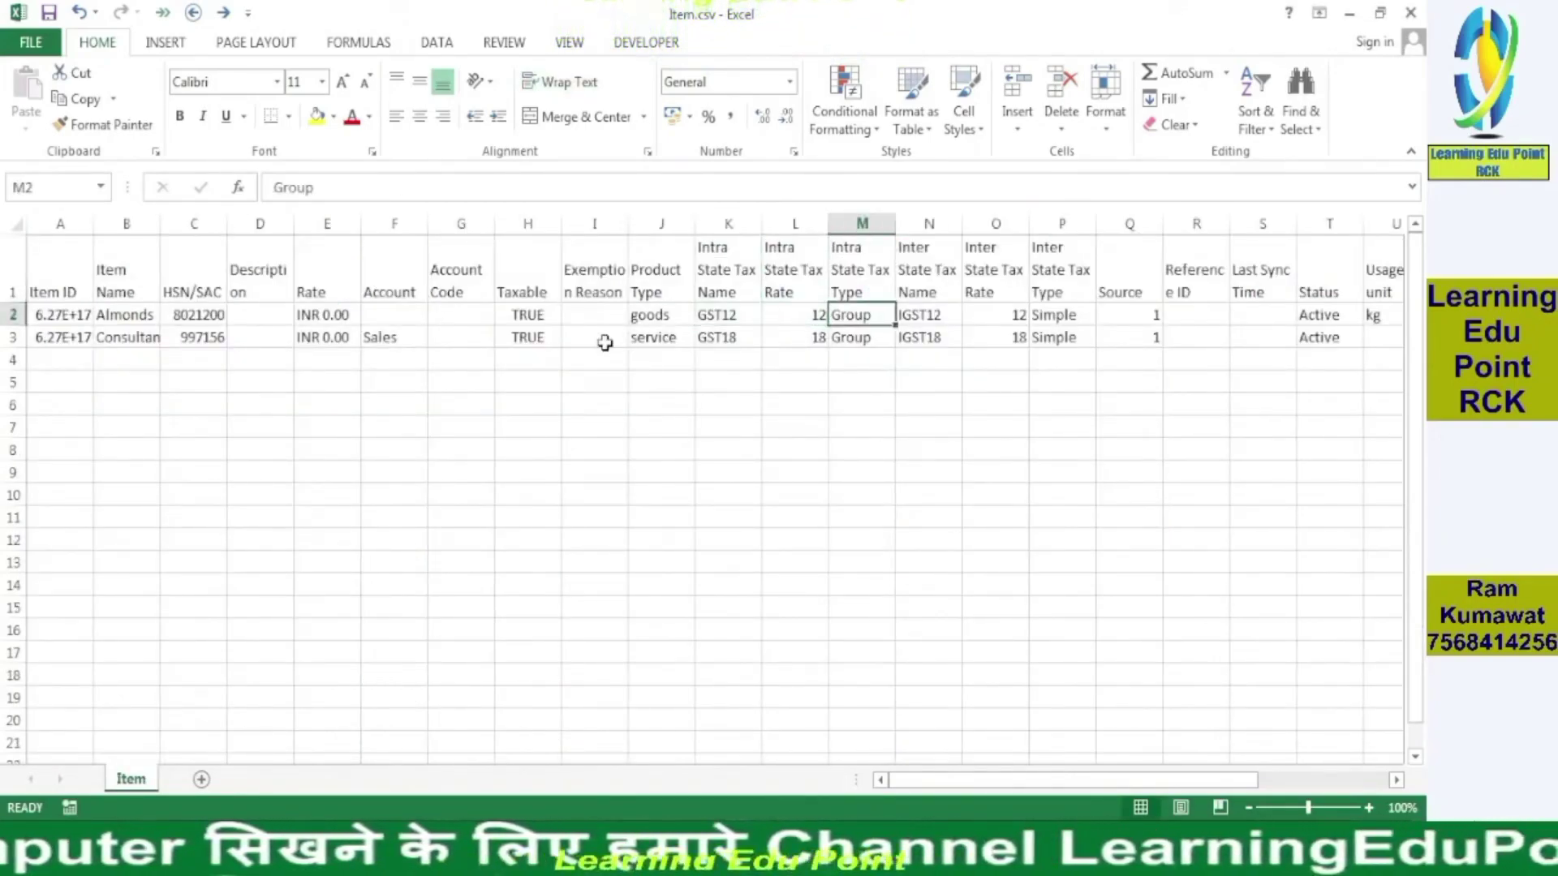
key(alt)
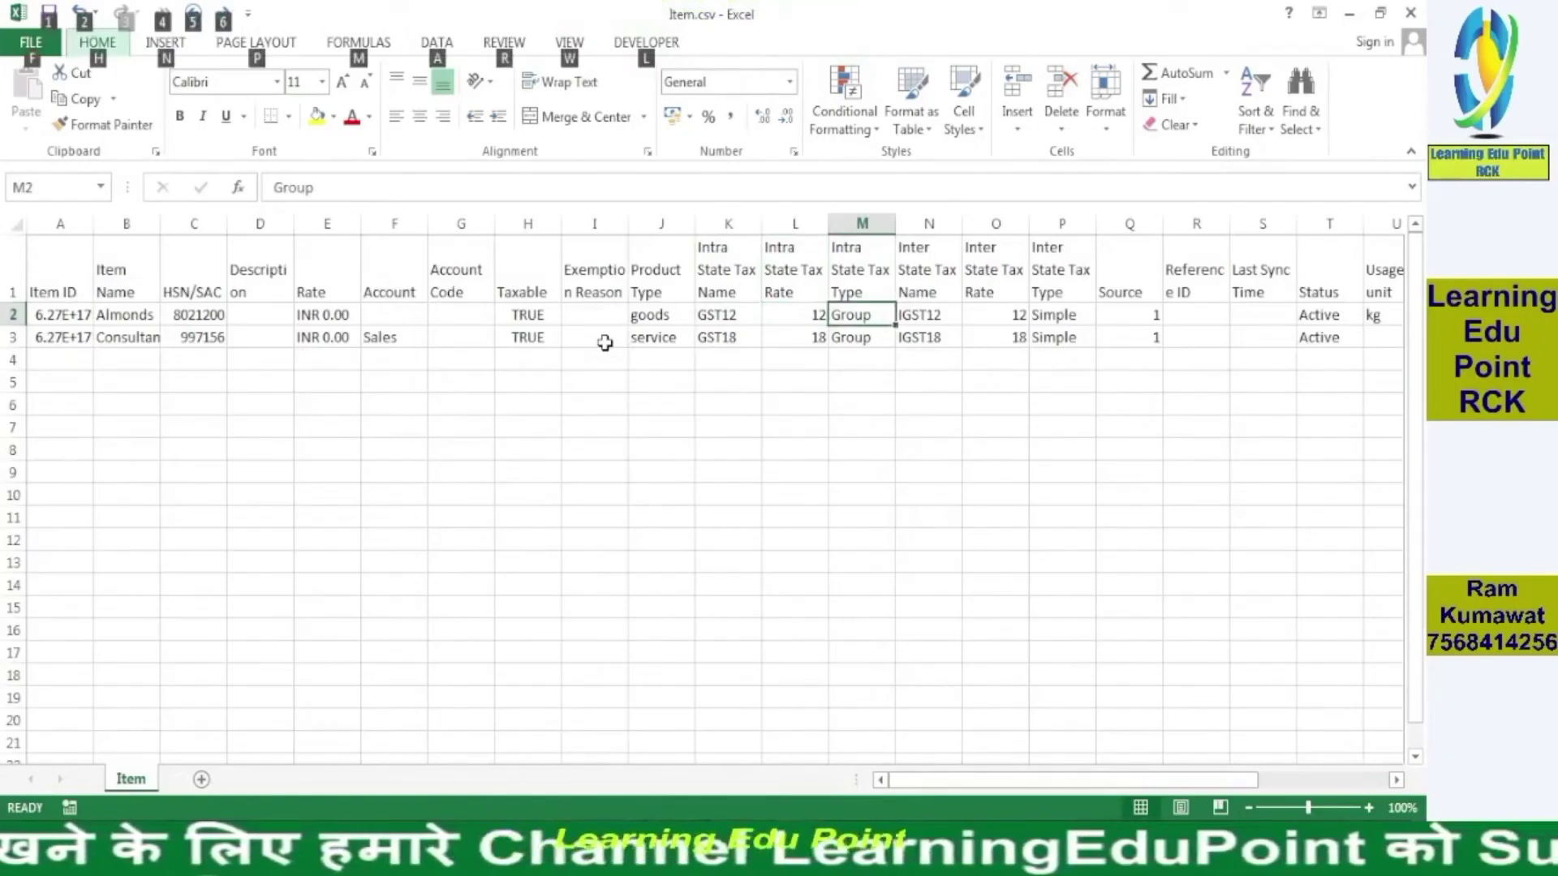
key(n)
key(Escape)
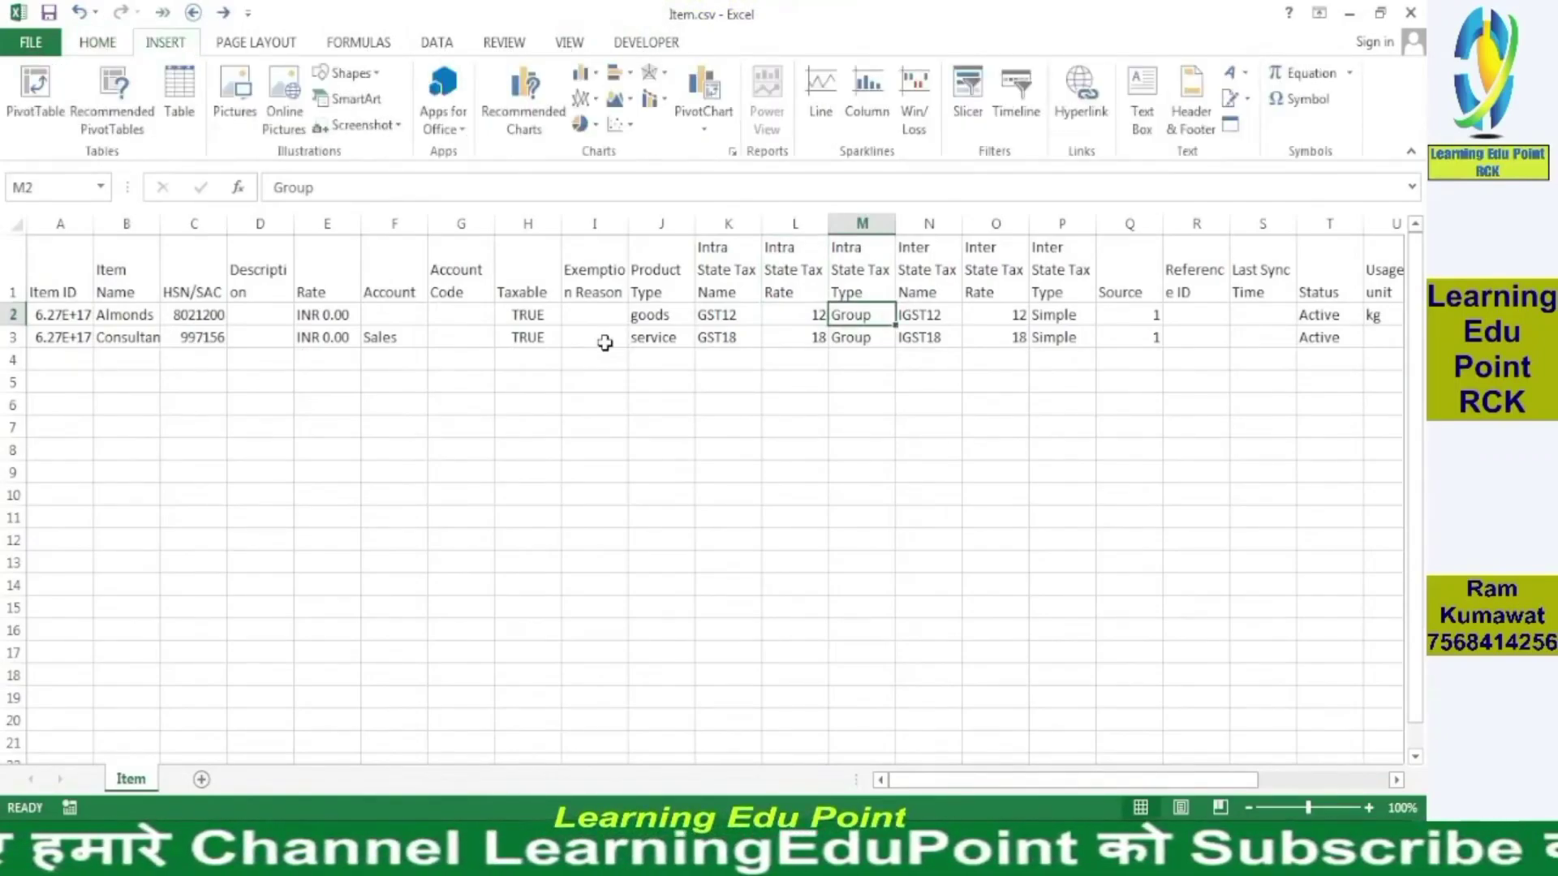
key(Right)
key(Right)
Step: Review the tax name, rate and type columns of sample_items2.csv through Inter State Tax Type
key(Right)
key(ctrl+Tab)
key(Right)
key(Right)
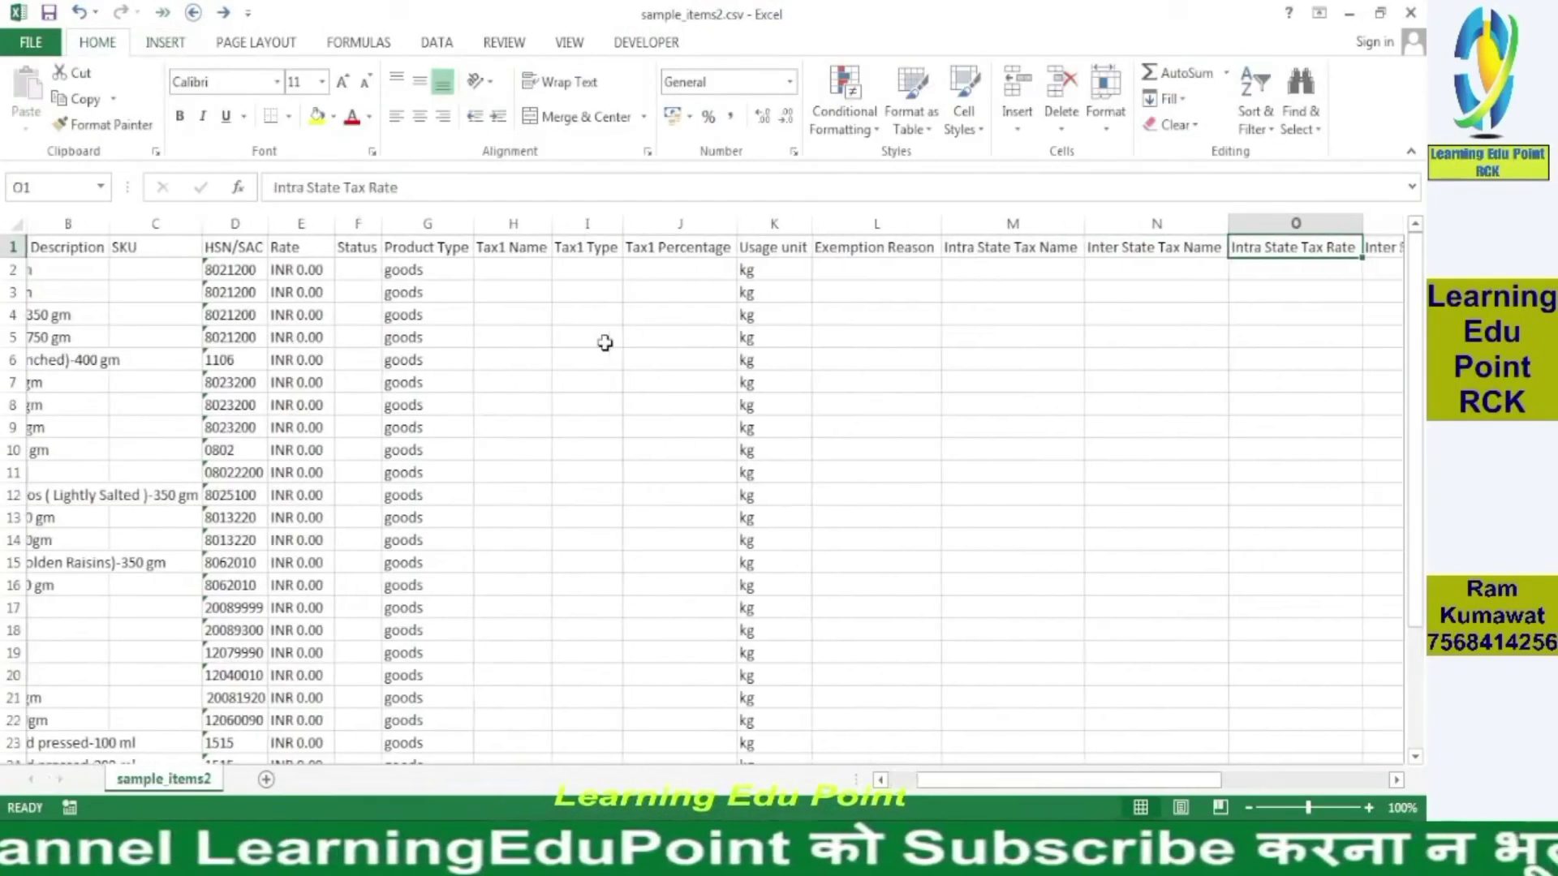
key(Right)
key(Right)
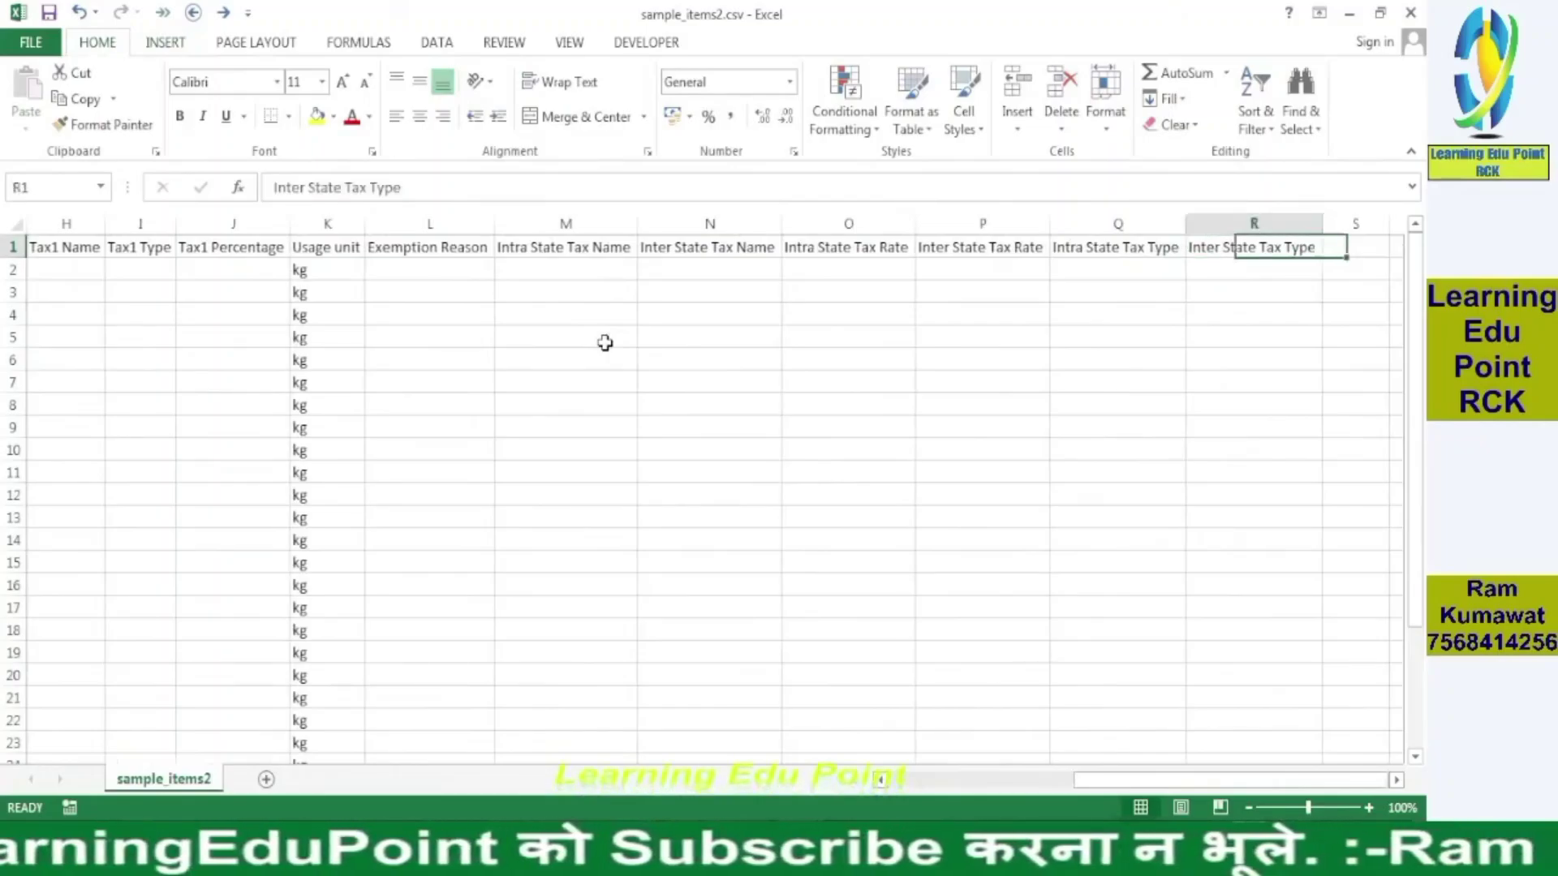
key(Left)
key(Left)
key(Left)
key(Left)
key(Left)
key(Left)
Step: Return to the first cell and save sample_items2.csv, keeping the CSV format
key(ctrl+Home)
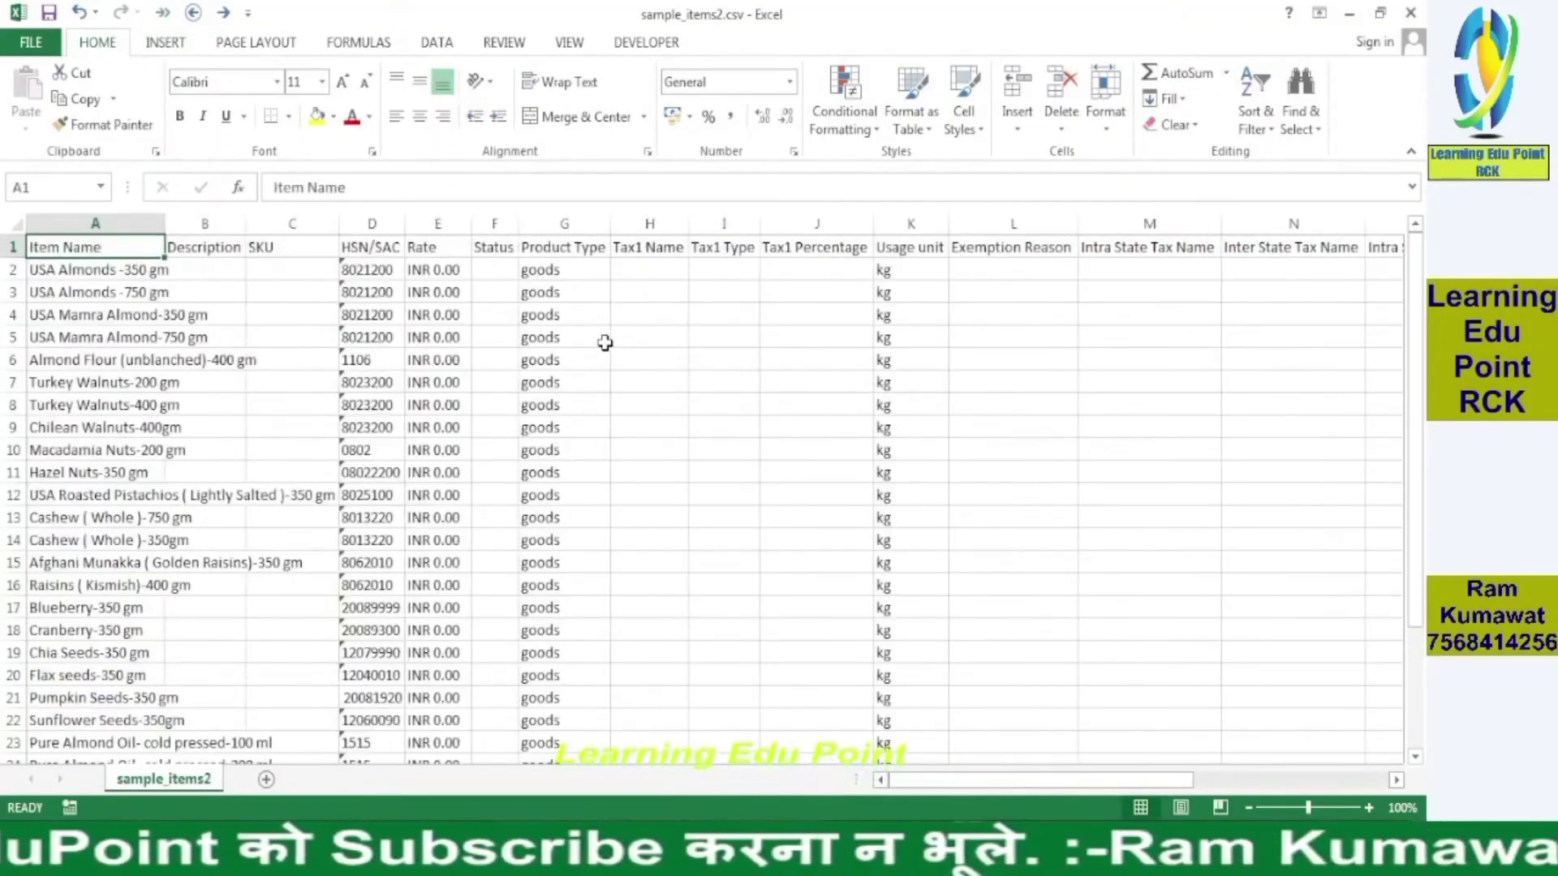
key(ctrl+s)
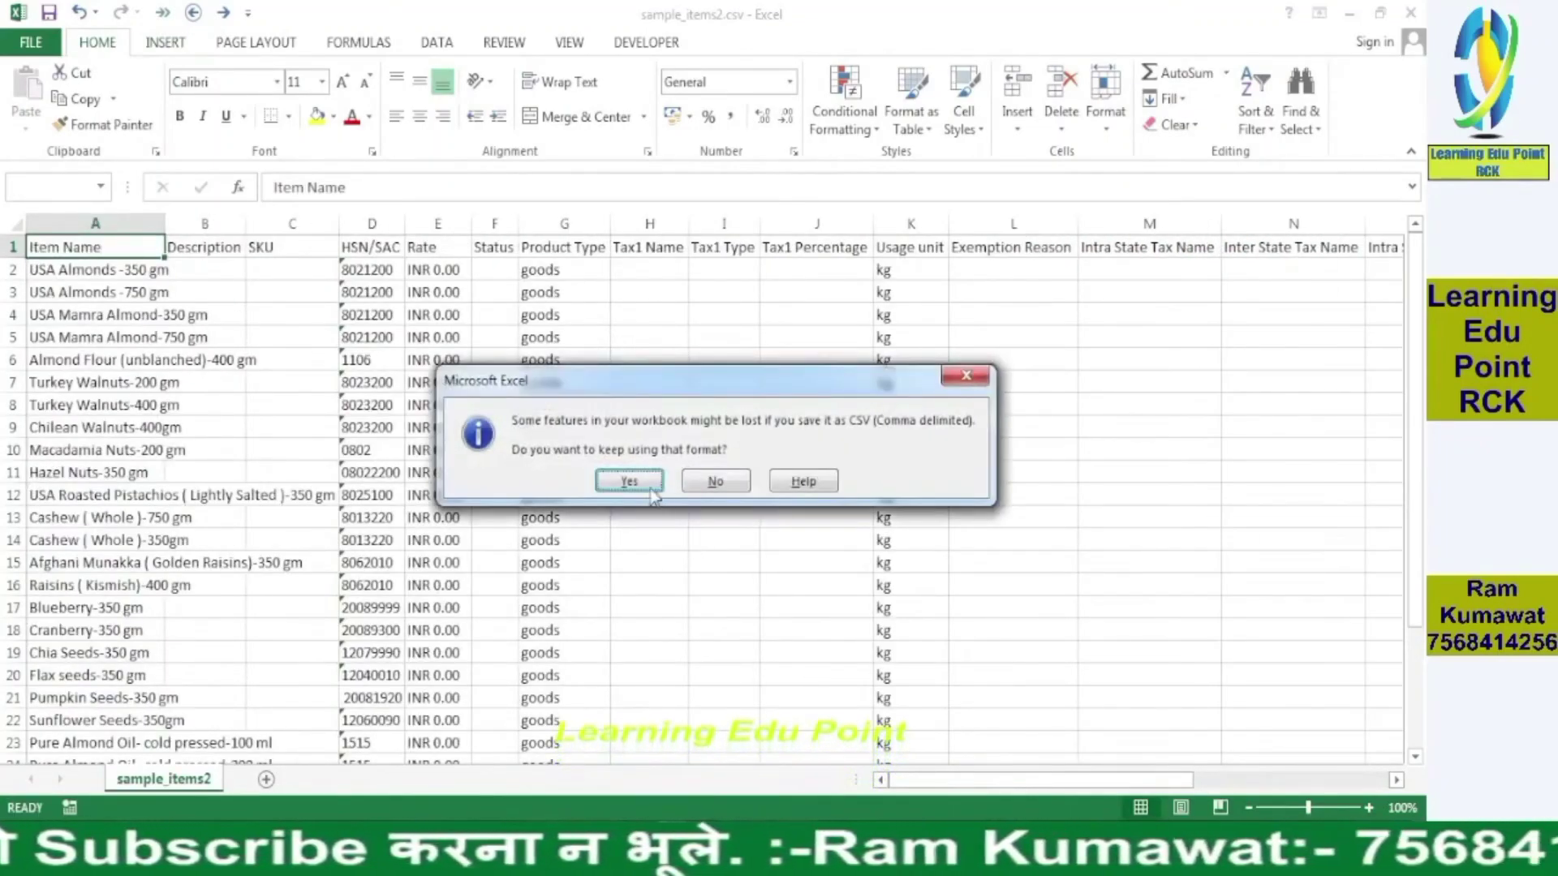
click(638, 480)
Step: Switch to Zoho Books in the browser and open the item import page from the Active Items list
click(613, 848)
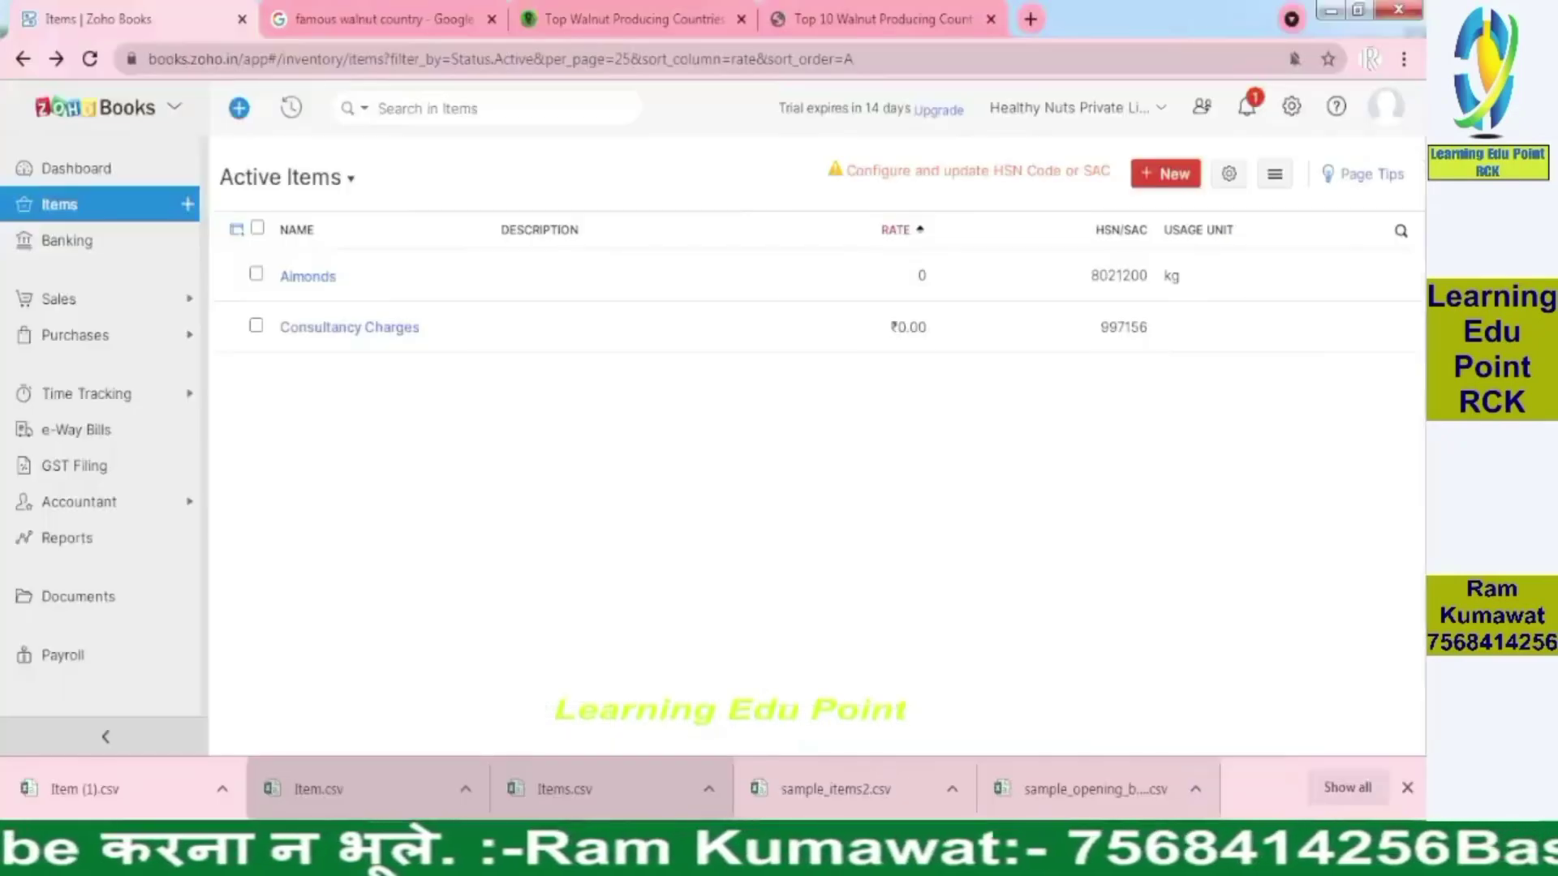
click(1275, 179)
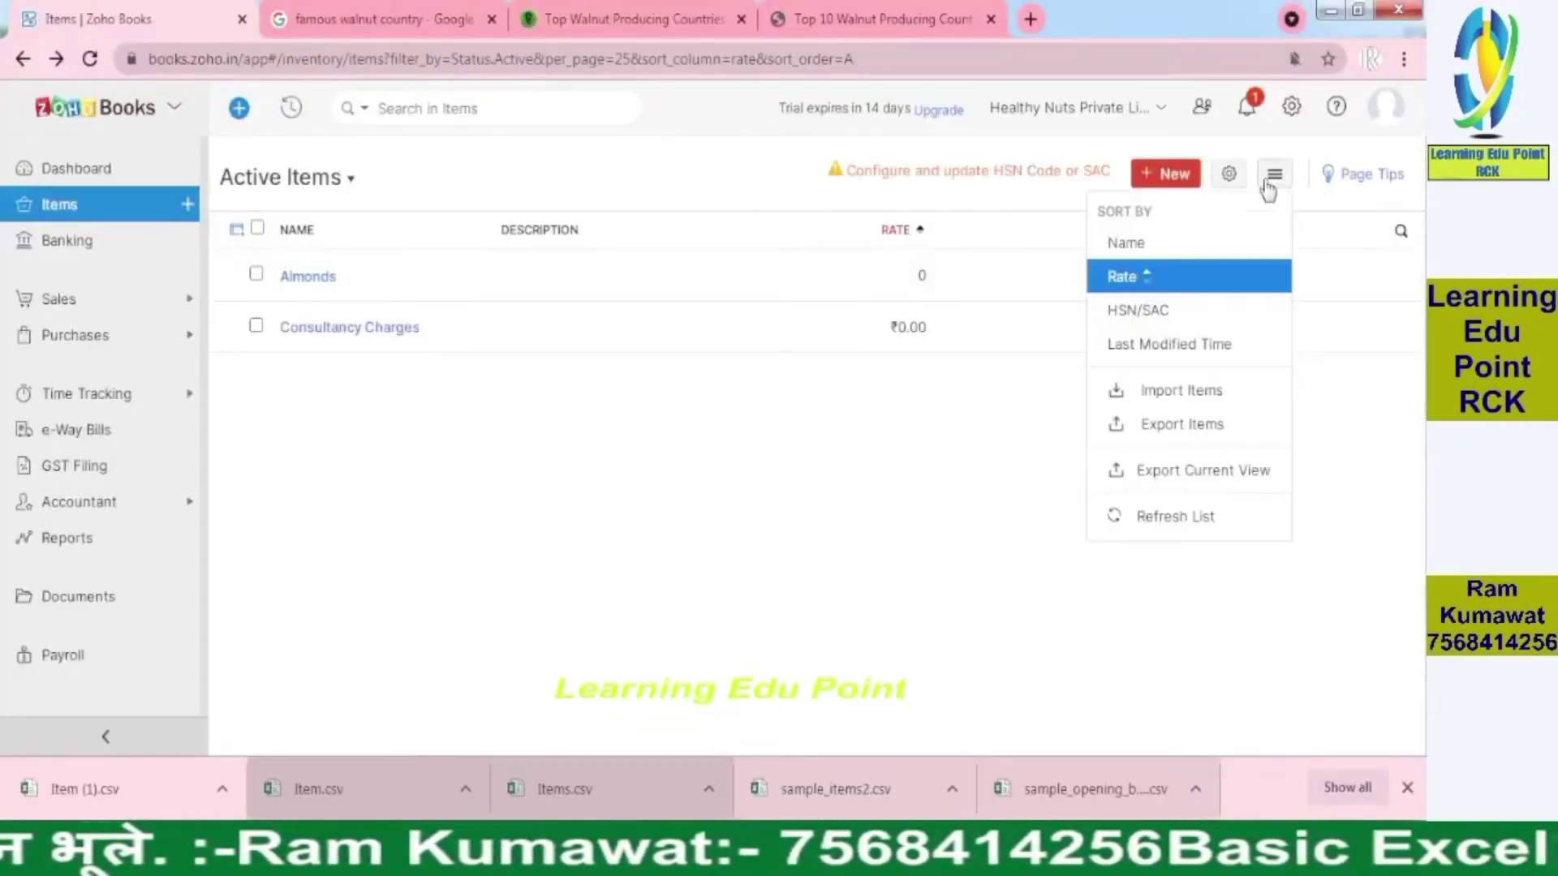
click(1134, 395)
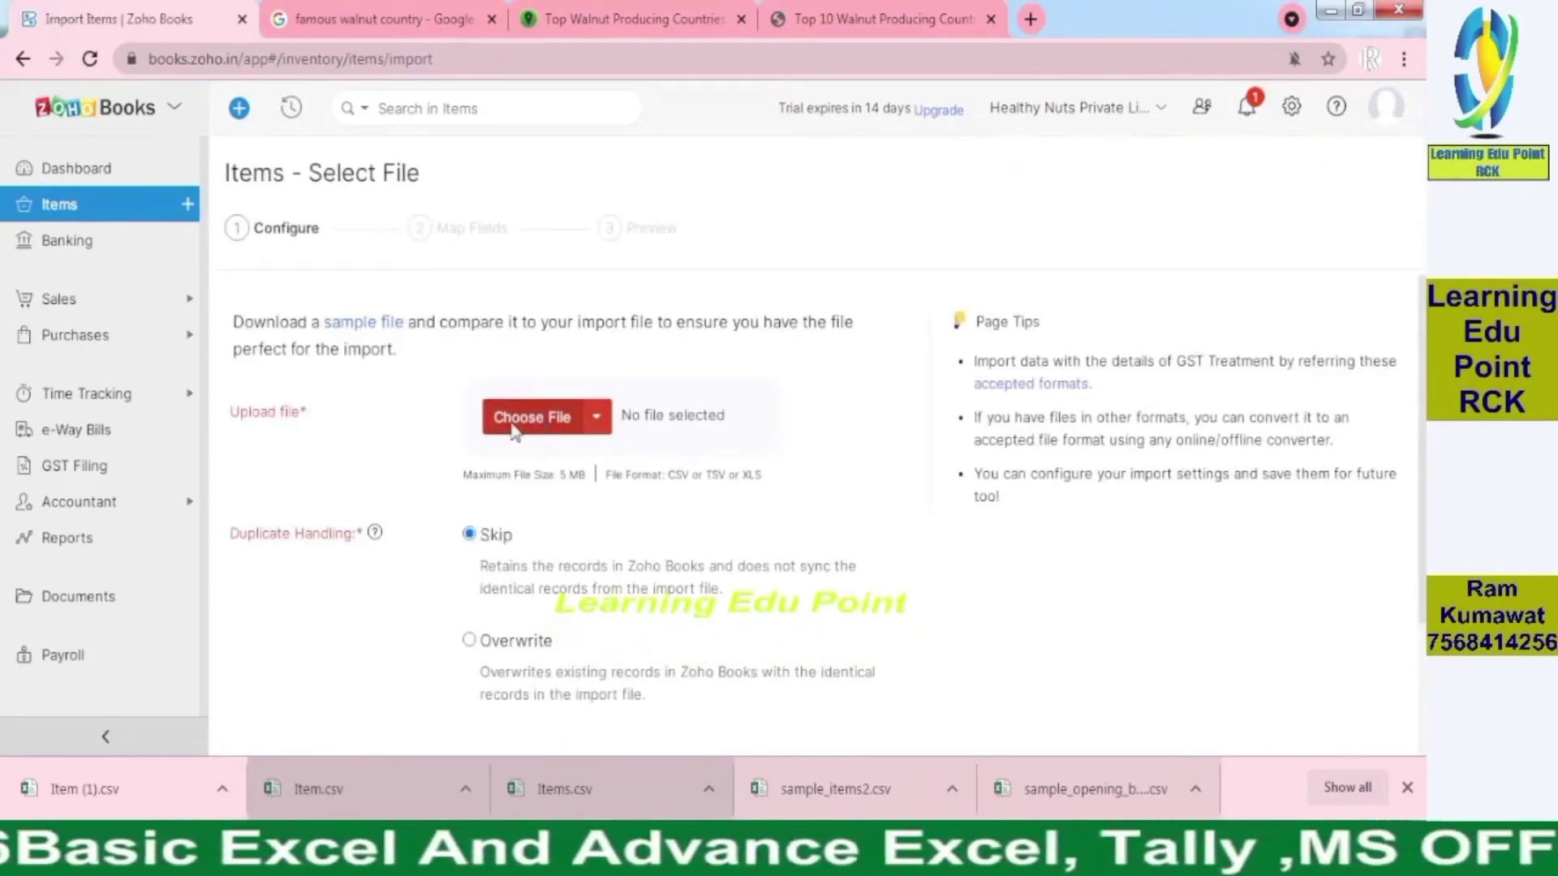
Step: Choose sample_items2.csv from the Downloads folder as the item import file
click(560, 425)
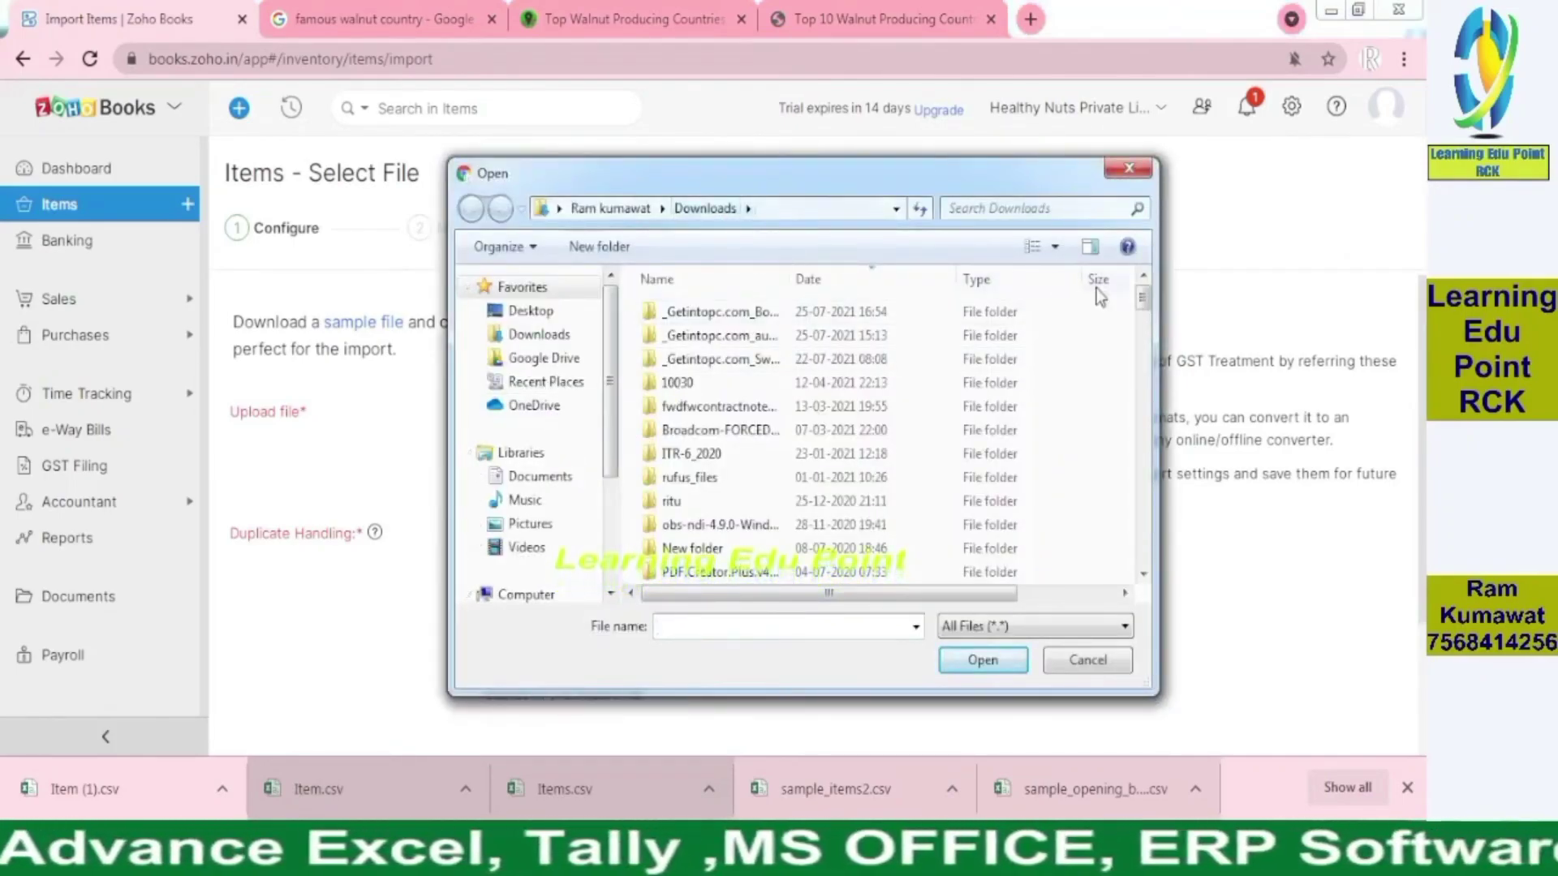
scroll(752, 474, down, 3)
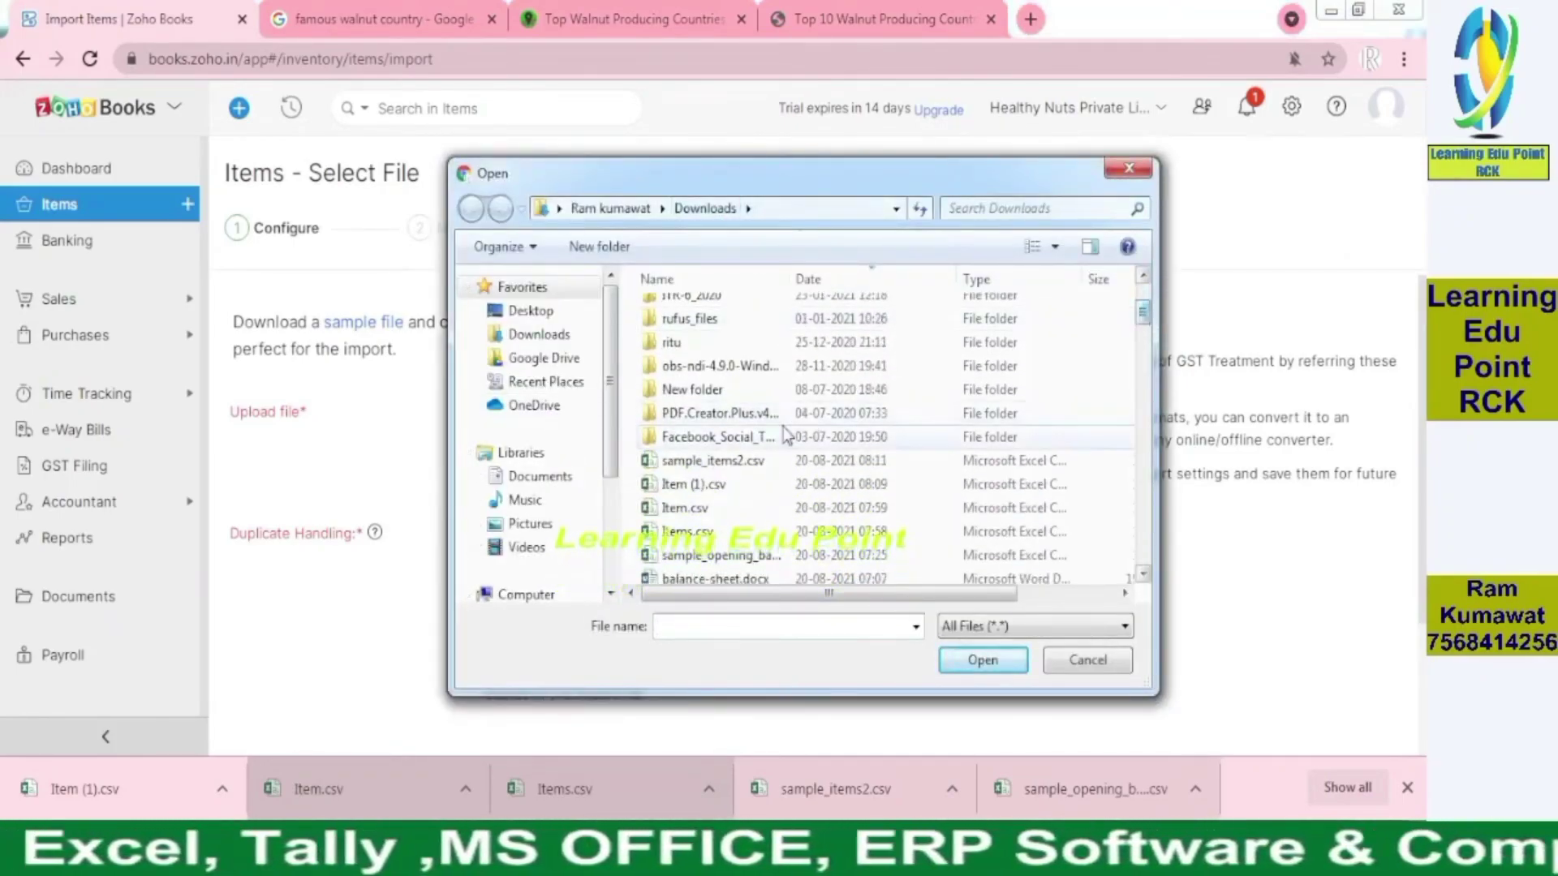
double_click(751, 461)
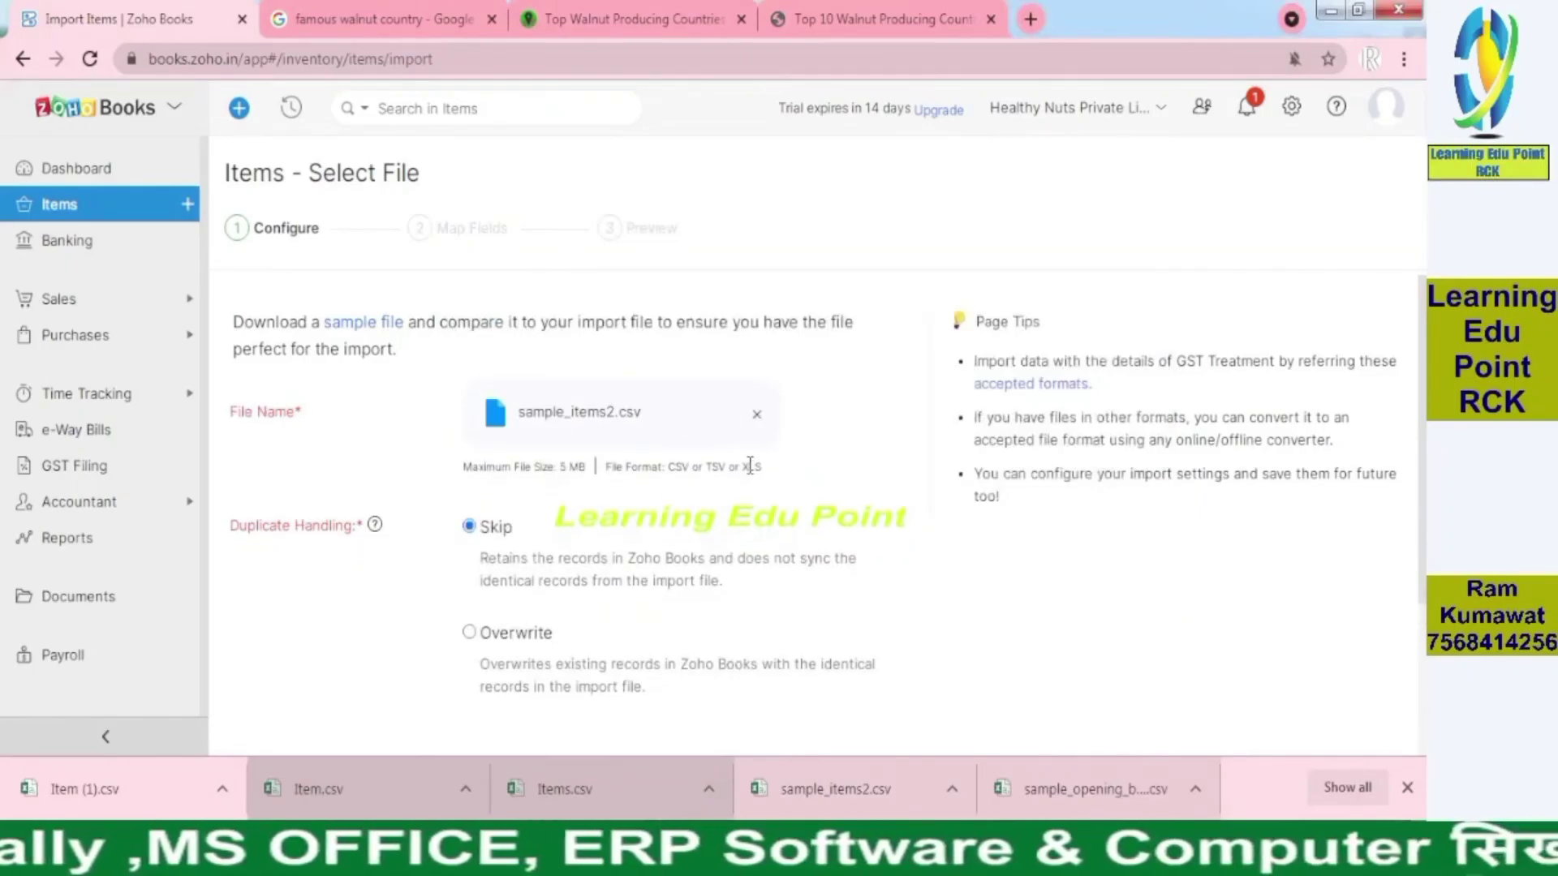
drag(1422, 310, 1425, 409)
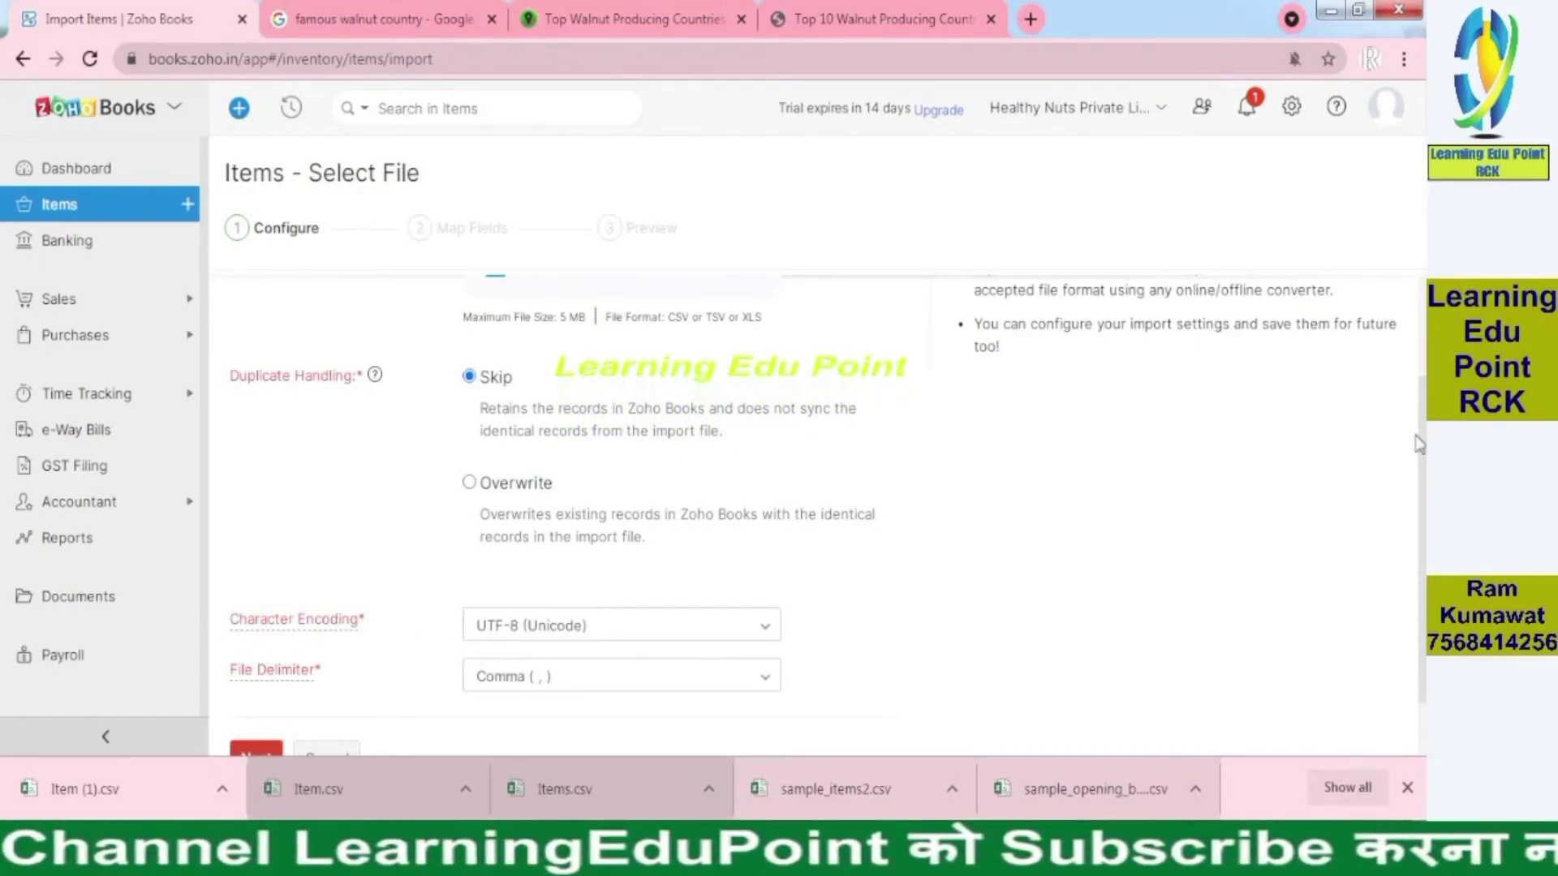
scroll(1423, 489, down, 1)
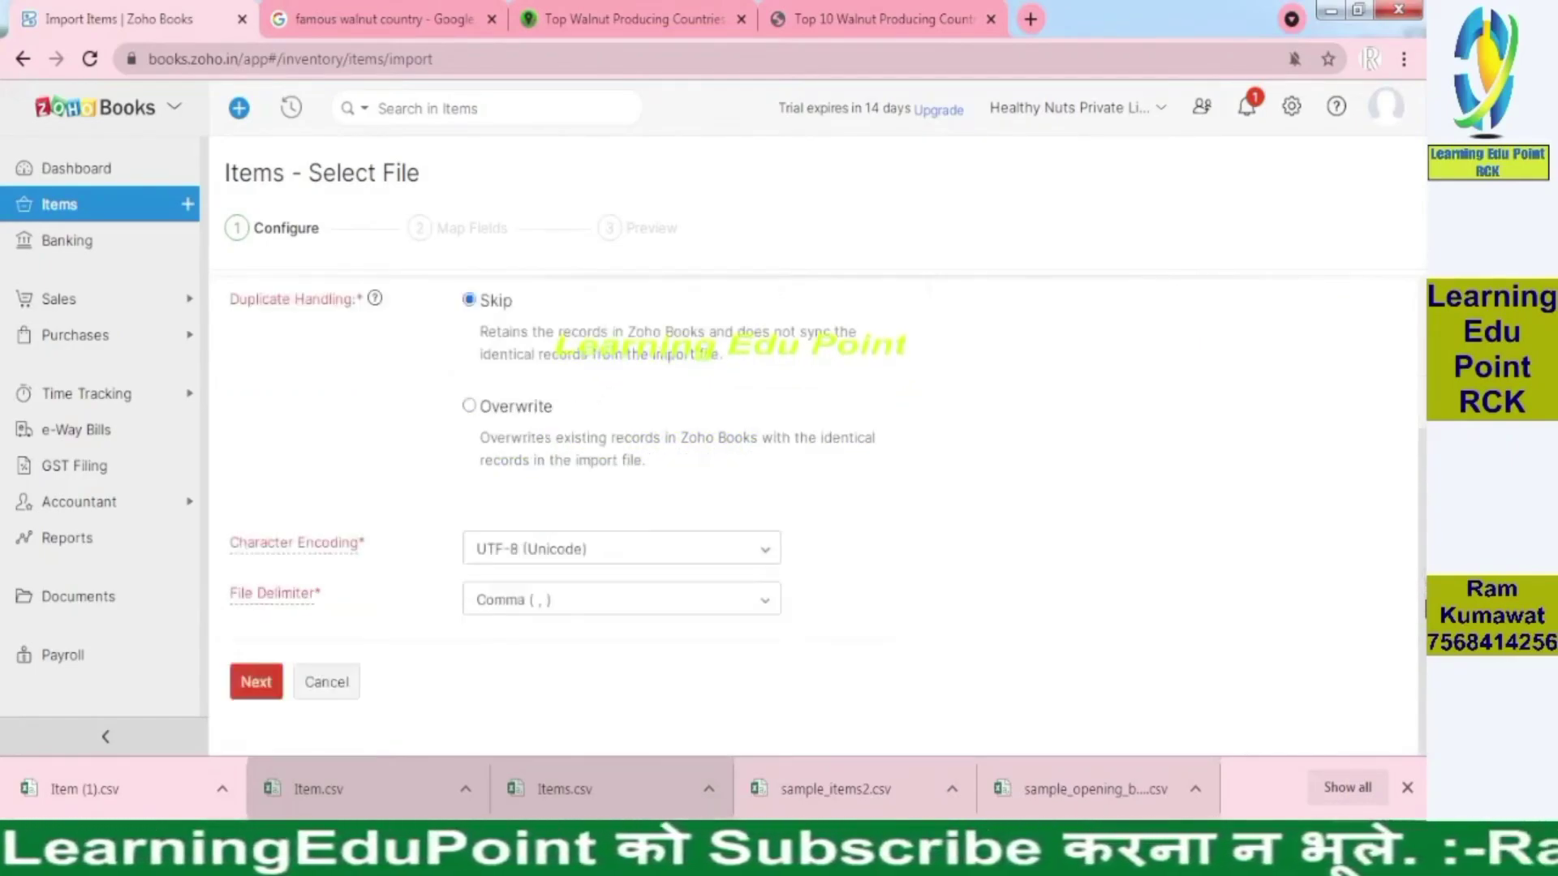